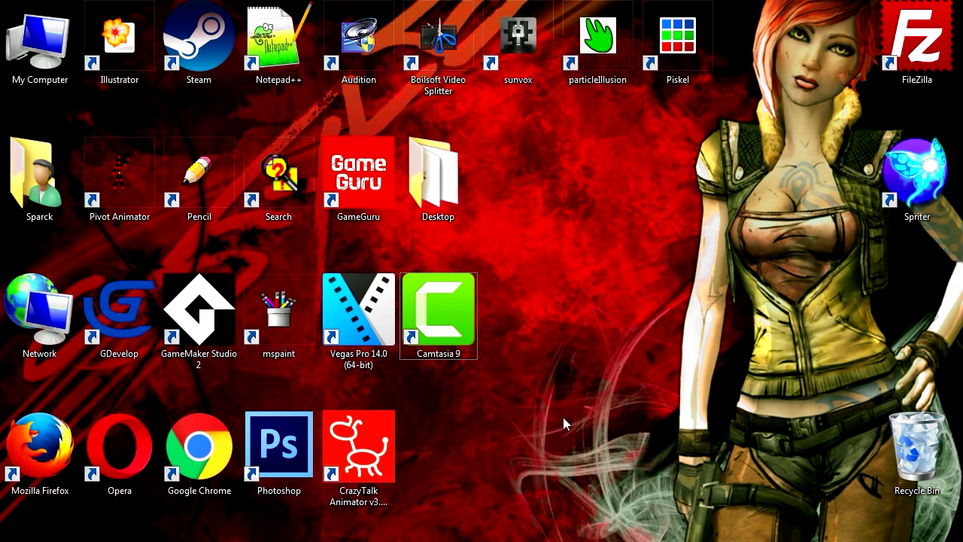
Step: Launch GDevelop from its Windows desktop shortcut
{"action": "left_click", "coordinate": [119, 314]}
{"action": "left_click", "coordinate": [199, 314], "text": "ctrl"}
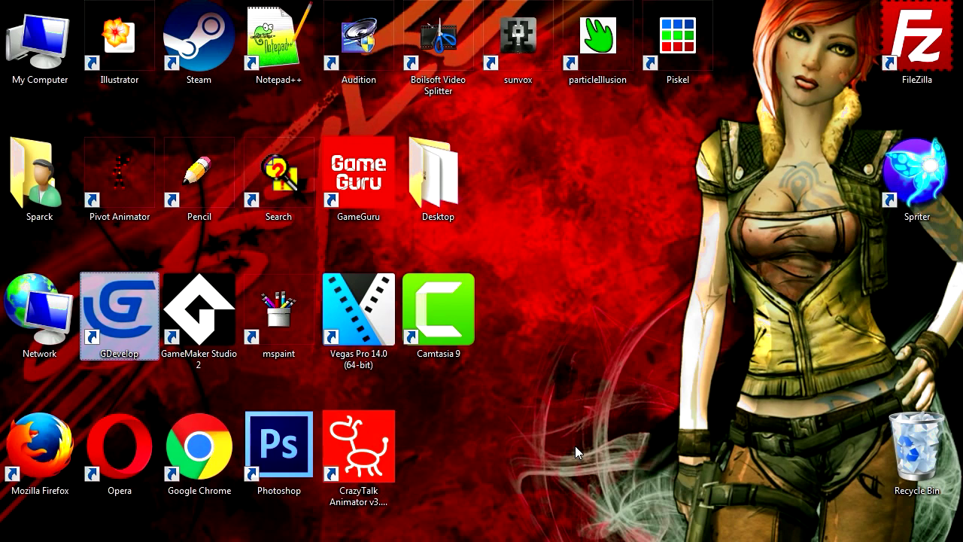
{"action": "key", "text": "Return"}
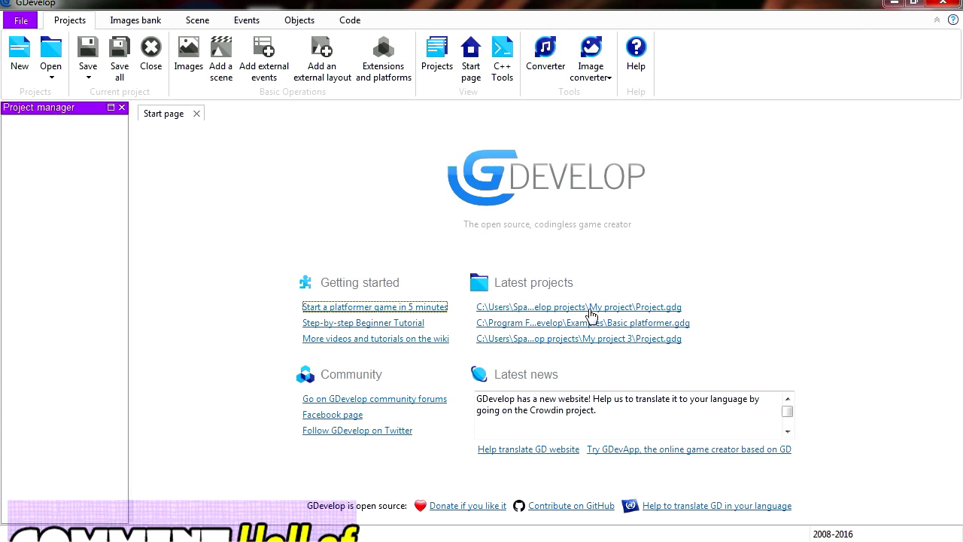
Step: Open the recent Ninja Worm project's Level 1 and run a native preview in a separate window
{"action": "left_click", "coordinate": [583, 306]}
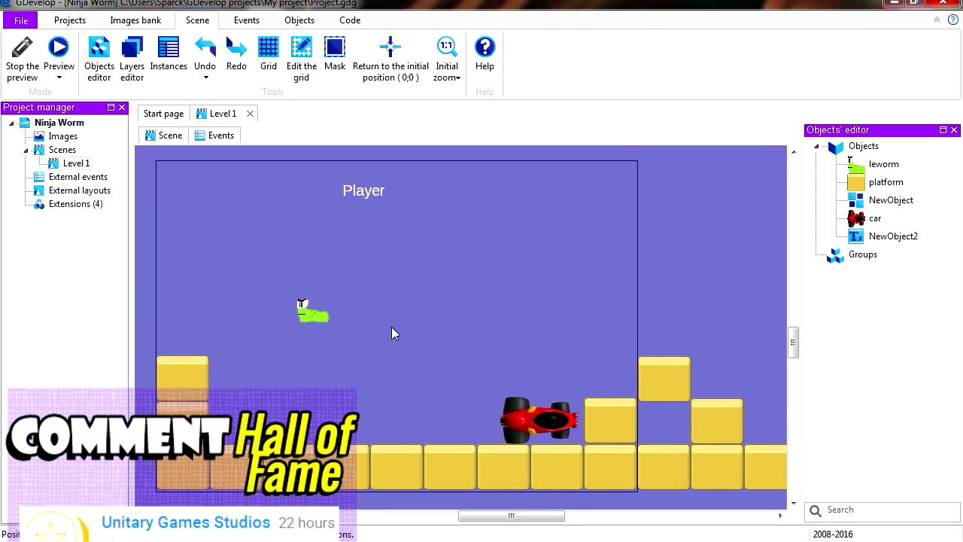
{"action": "middle_click_drag", "start_coordinate": [392, 326], "coordinate": [411, 327]}
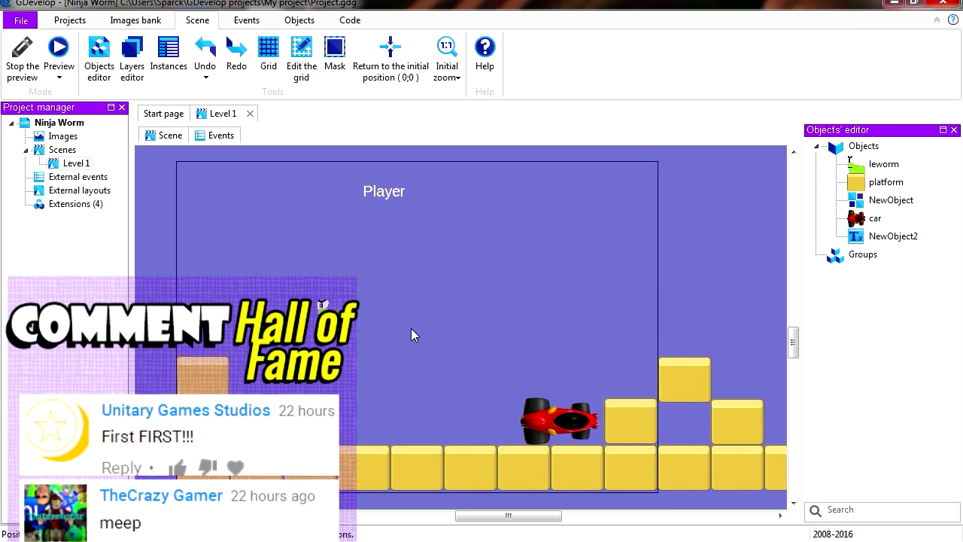
{"action": "left_click", "coordinate": [61, 76]}
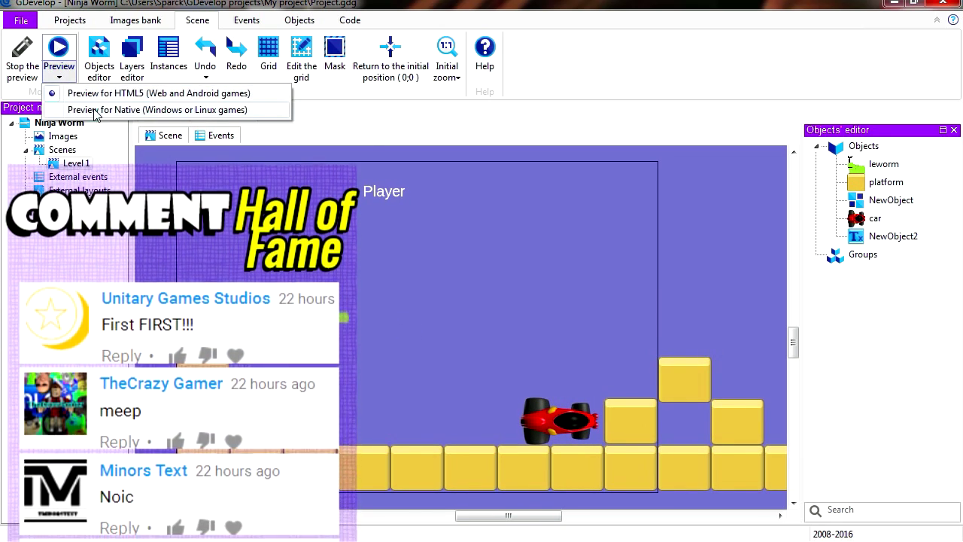
{"action": "left_click", "coordinate": [113, 111]}
{"action": "left_click", "coordinate": [133, 52]}
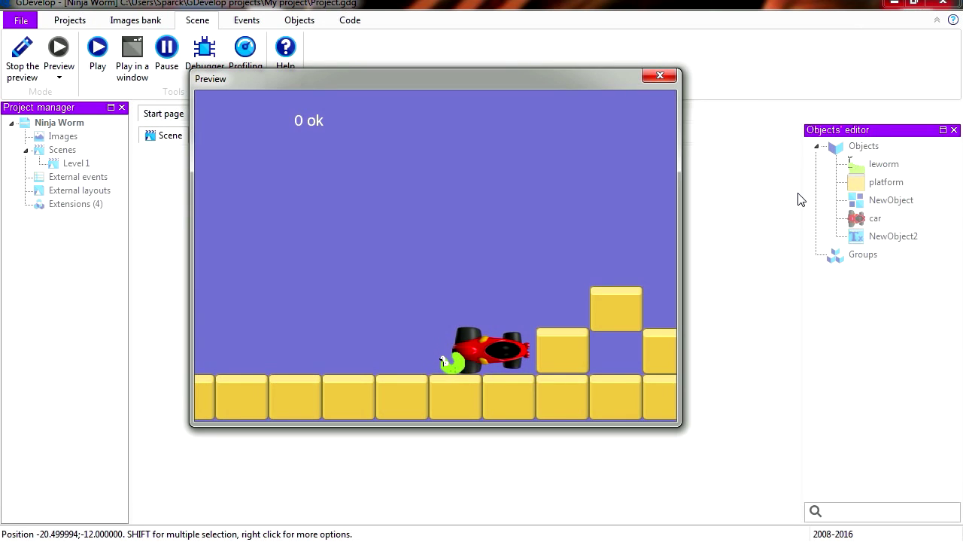
{"action": "left_click", "coordinate": [660, 75]}
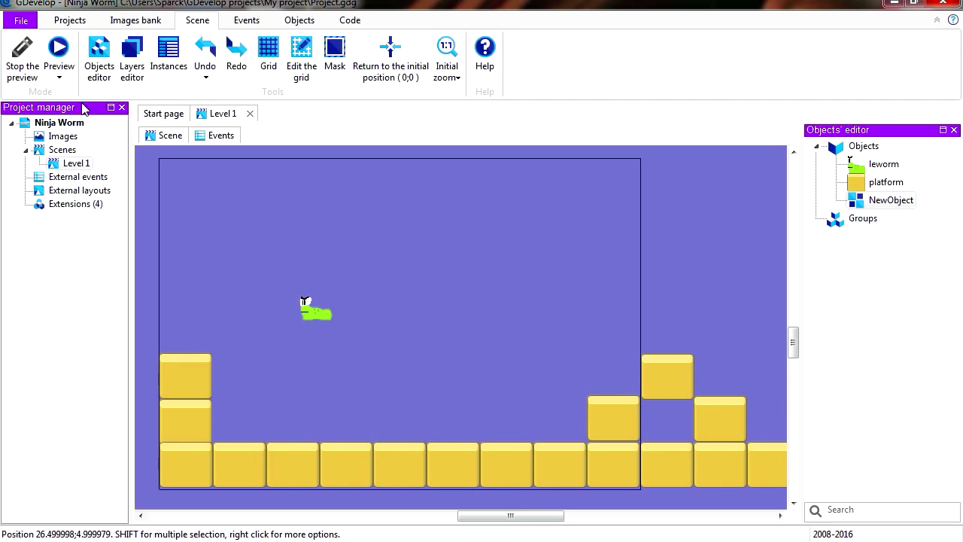
Step: Preview Level 1 in a window, running and jumping the worm across the blocks, then close it
{"action": "left_click", "coordinate": [58, 51]}
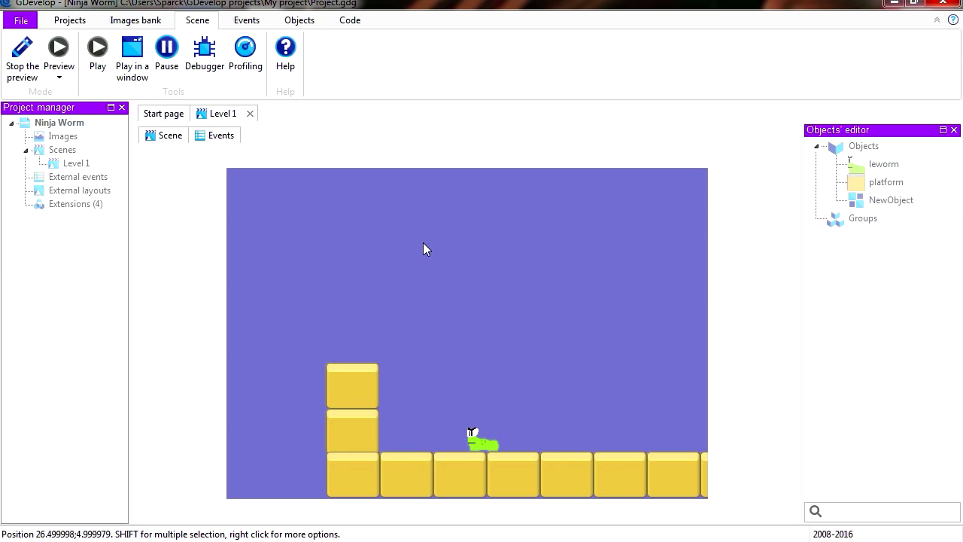
{"action": "left_click", "coordinate": [131, 45]}
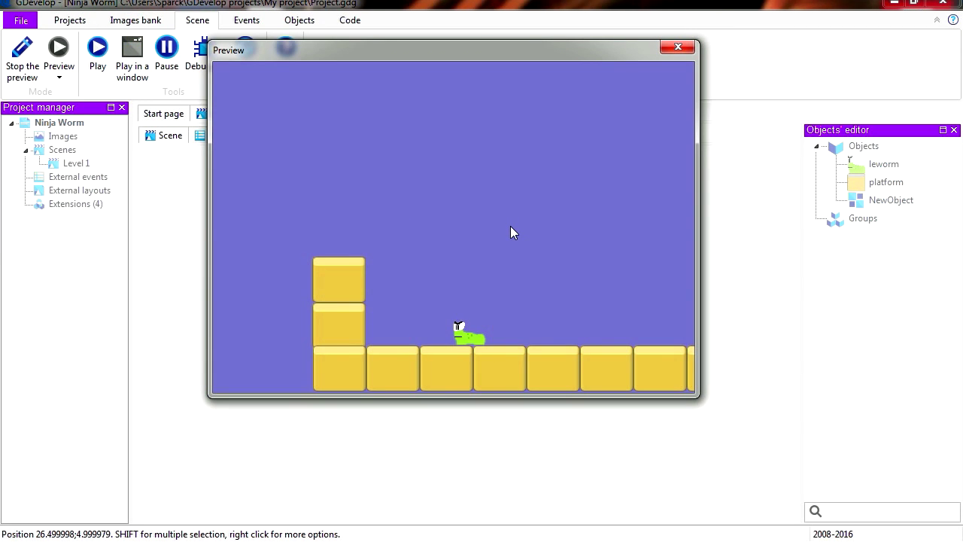
{"action": "key", "text": "Right"}
{"action": "key", "text": "space"}
{"action": "key", "text": "space"}
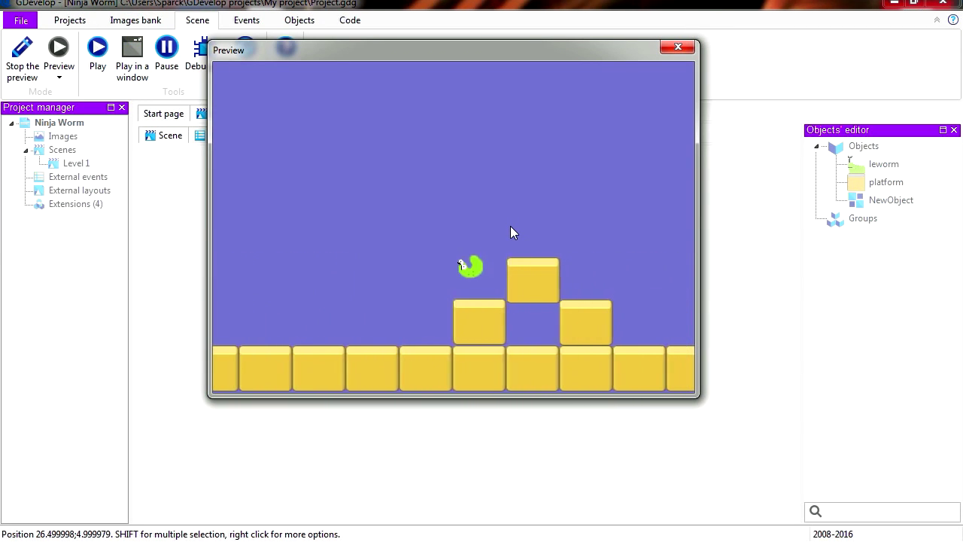
{"action": "key", "text": "Right"}
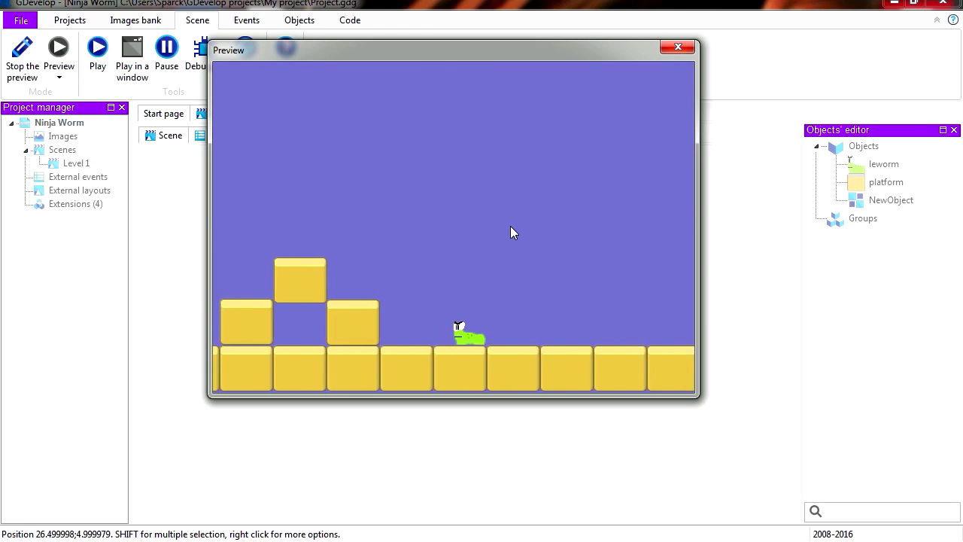
{"action": "key", "text": "space"}
{"action": "key", "text": "space"}
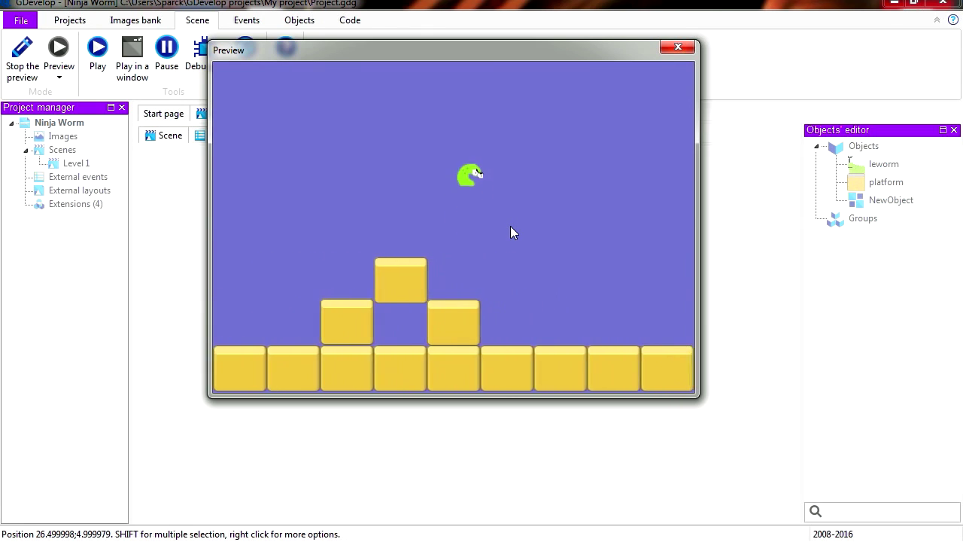
{"action": "key", "text": "space"}
{"action": "key", "text": "Left"}
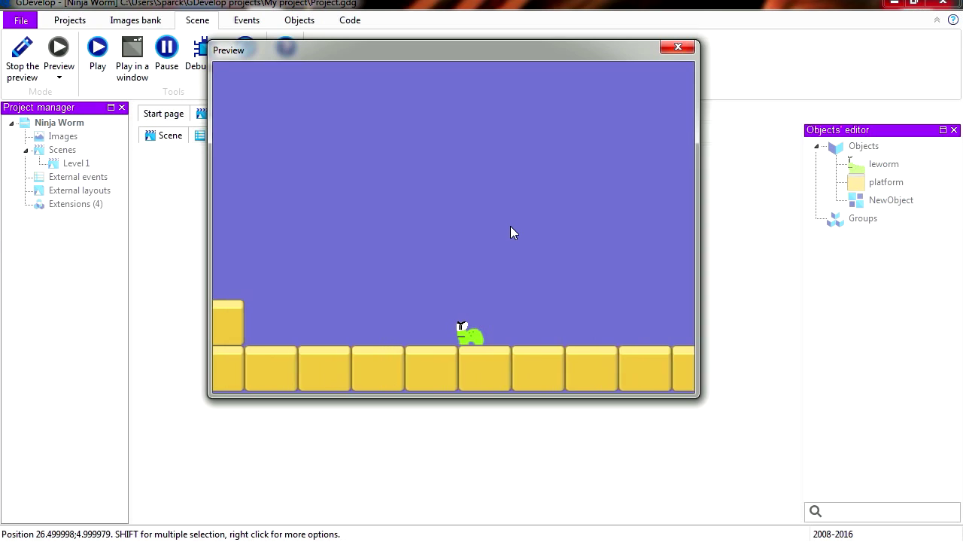
{"action": "key", "text": "space"}
{"action": "key", "text": "space"}
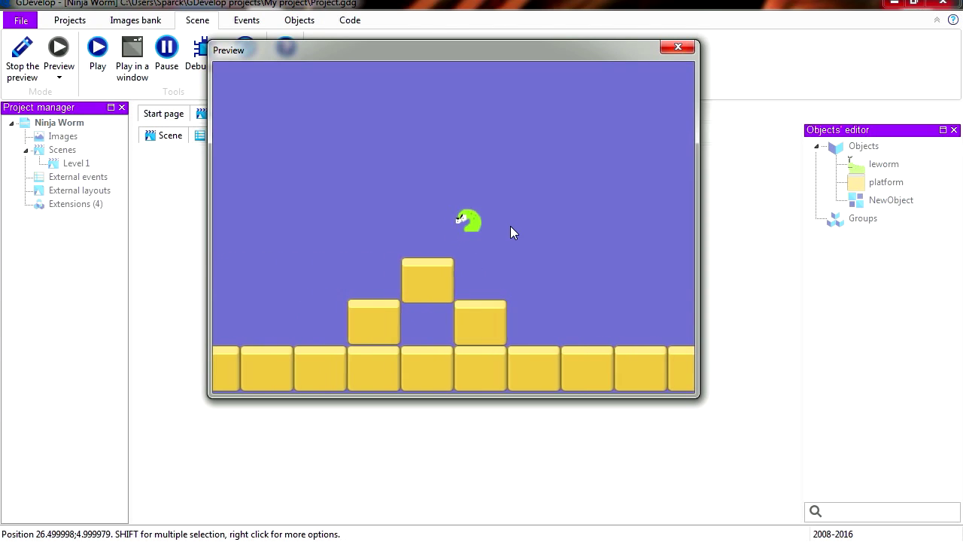
{"action": "key", "text": "Escape"}
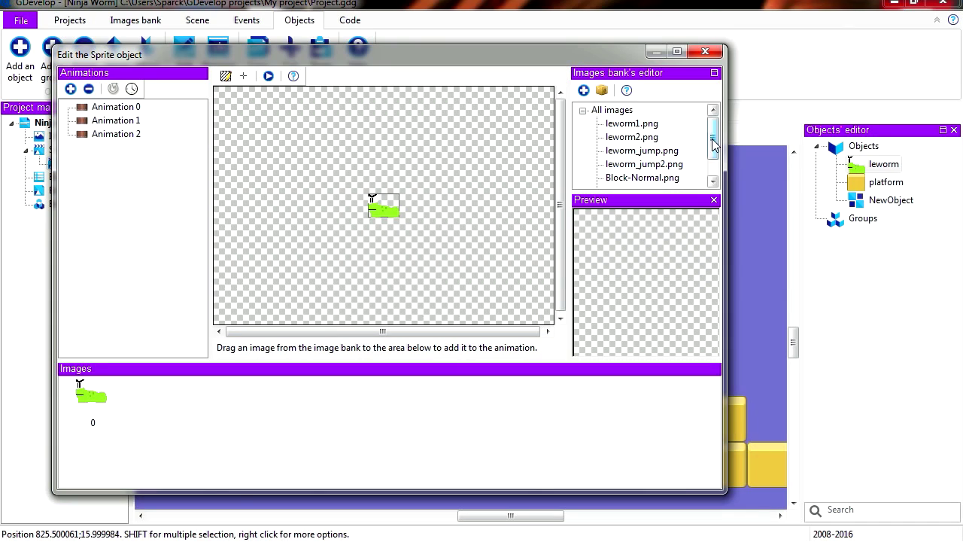
Step: Preview the worm's bank images, choose leworm1.png from the Animation folder, and start Photoshop
{"action": "scroll", "coordinate": [647, 151], "scroll_direction": "down", "scroll_amount": 1}
{"action": "left_click", "coordinate": [656, 153]}
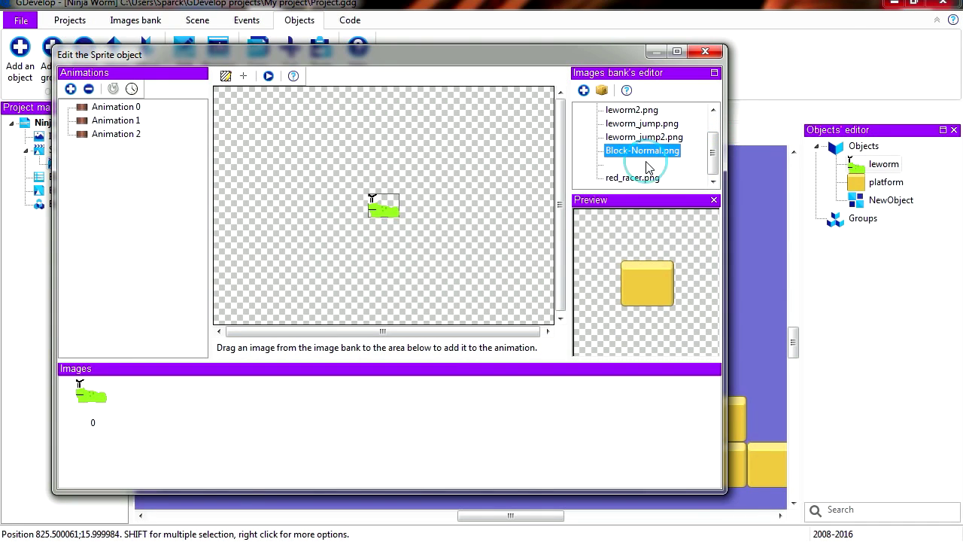
{"action": "left_click", "coordinate": [639, 137]}
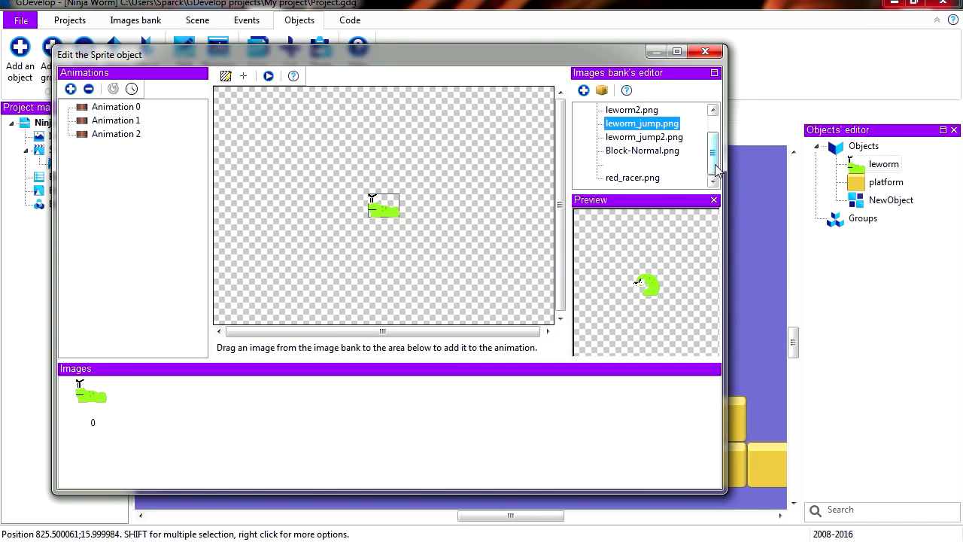
{"action": "scroll", "coordinate": [641, 128], "scroll_direction": "up", "scroll_amount": 2}
{"action": "left_click", "coordinate": [583, 90]}
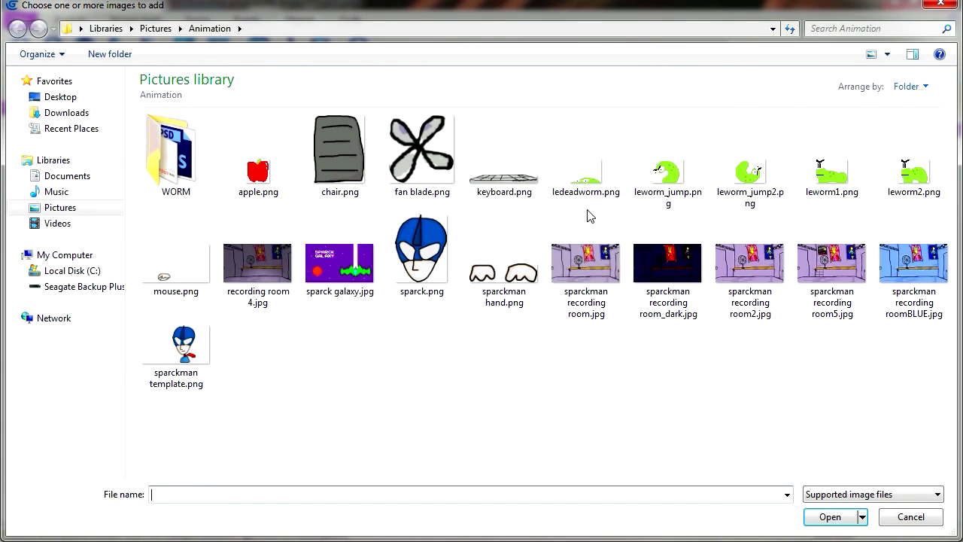
{"action": "left_click", "coordinate": [586, 186]}
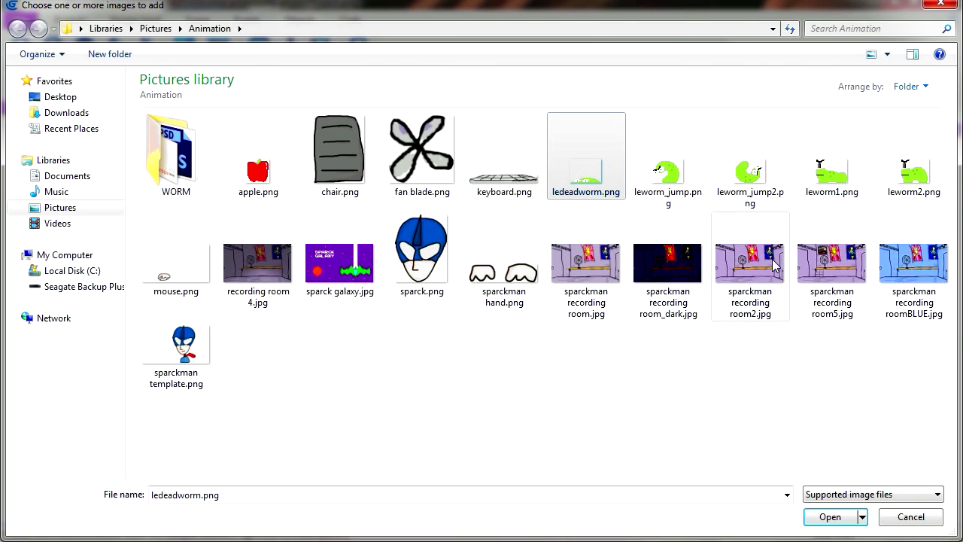
{"action": "left_click", "coordinate": [831, 175]}
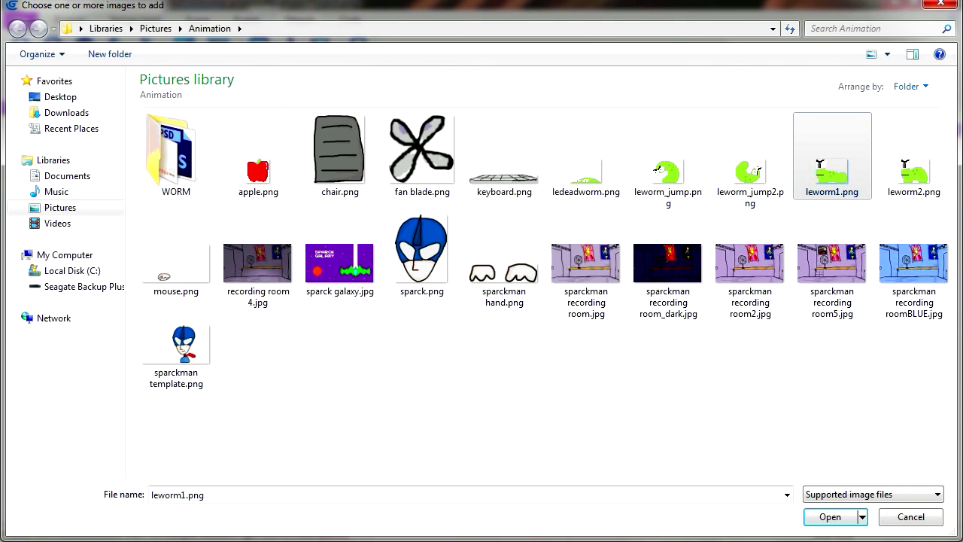
{"action": "key", "text": "super"}
{"action": "left_click", "coordinate": [75, 206]}
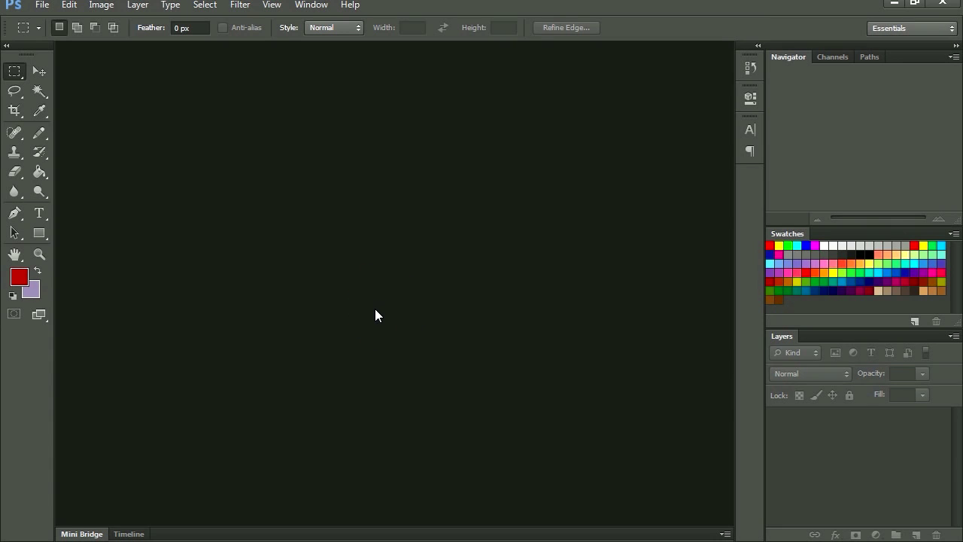
Step: Create a new Photoshop document, then open leworm1.png from the Animation folder
{"action": "left_click", "coordinate": [42, 5]}
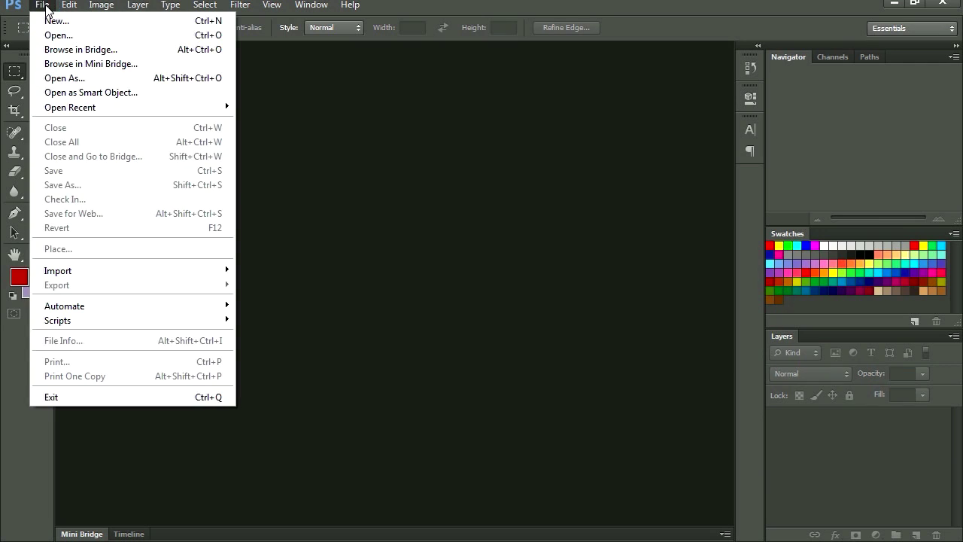
{"action": "left_click", "coordinate": [54, 20]}
{"action": "left_click", "coordinate": [322, 233]}
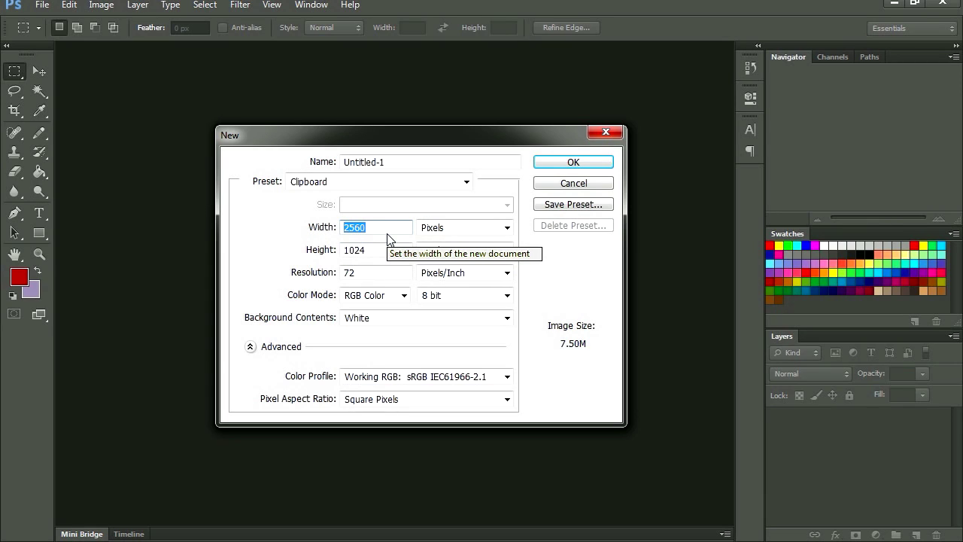
{"action": "left_click", "coordinate": [601, 161]}
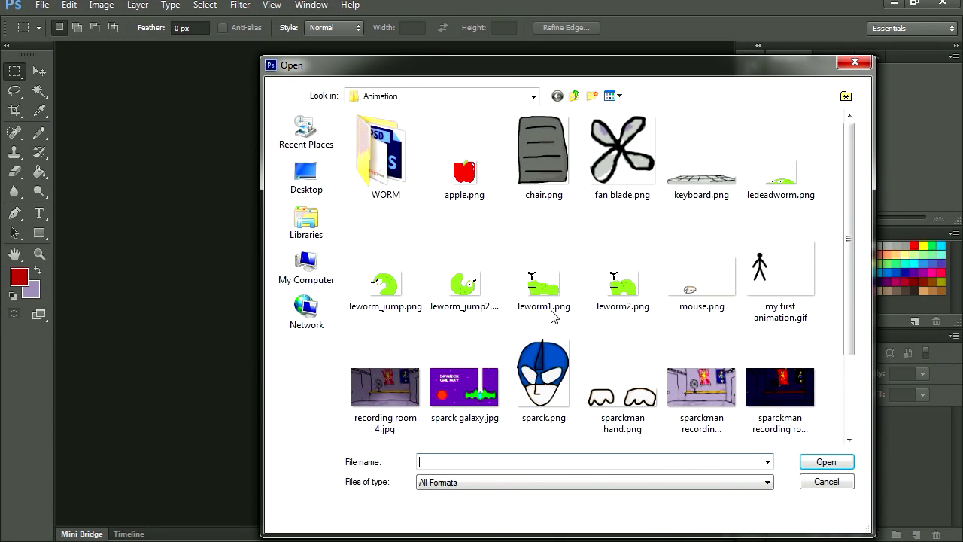
{"action": "double_click", "coordinate": [553, 310]}
Step: Zoom into the worm and erase most of its green body to transparency
{"action": "left_click_drag", "start_coordinate": [93, 84], "coordinate": [142, 146]}
{"action": "left_click_drag", "start_coordinate": [226, 243], "coordinate": [496, 391]}
{"action": "key", "text": "z"}
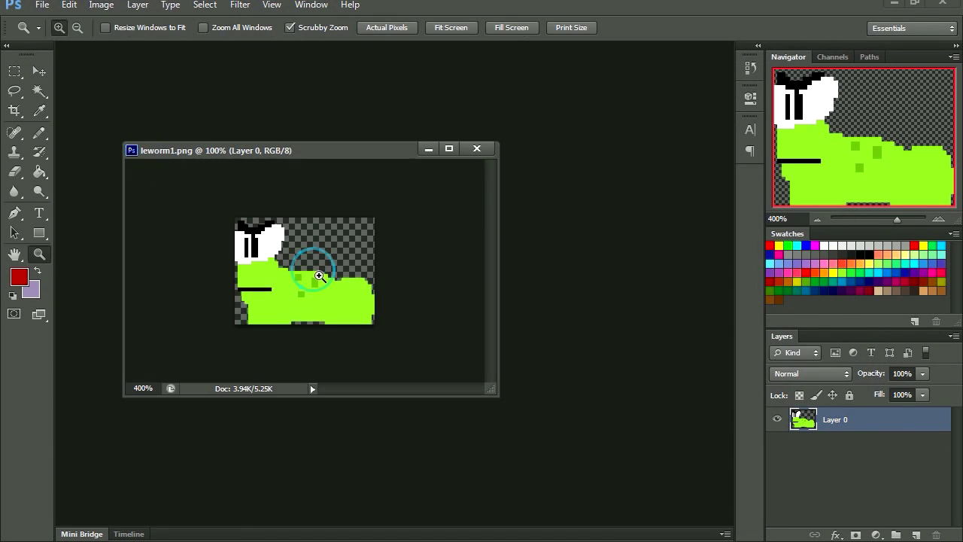
{"action": "left_click_drag", "start_coordinate": [311, 268], "coordinate": [319, 279]}
{"action": "left_click", "coordinate": [404, 344]}
{"action": "key", "text": "i"}
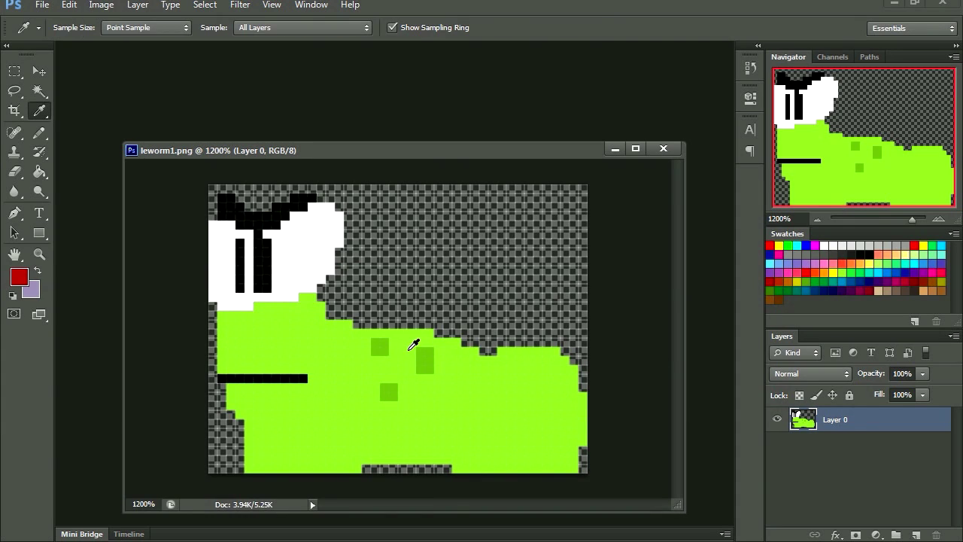
{"action": "key", "text": "b"}
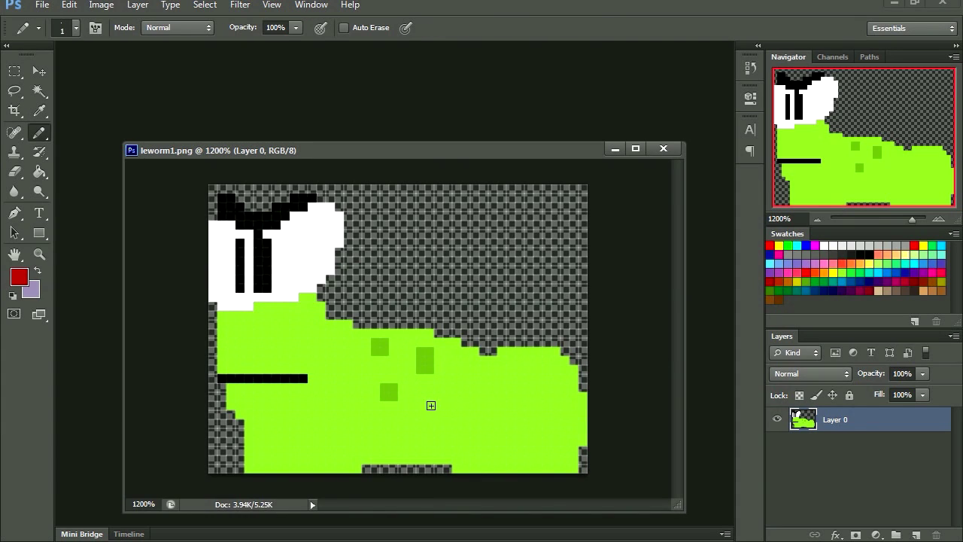
{"action": "key", "text": "bracketright"}
{"action": "key", "text": "bracketright"}
{"action": "key", "text": "bracketright"}
{"action": "key", "text": "e"}
{"action": "left_click", "coordinate": [470, 415]}
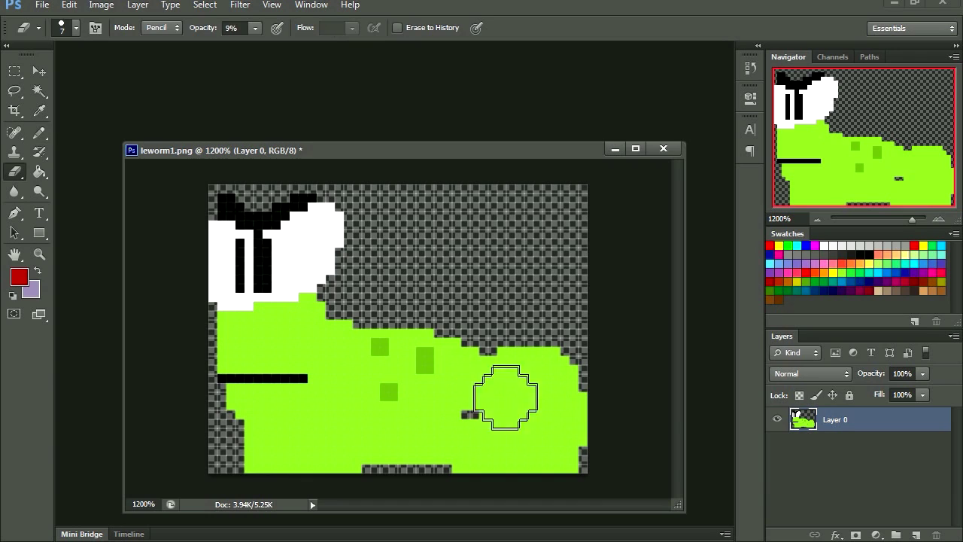
{"action": "left_click_drag", "start_coordinate": [546, 397], "coordinate": [263, 426]}
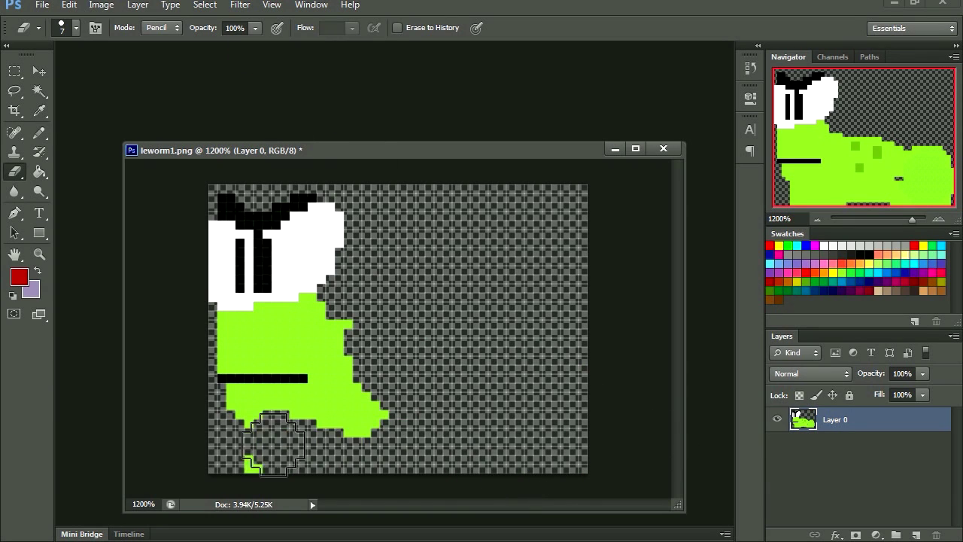
Step: Sample the worm's green onto a new layer and show only Layer 4's drawing
{"action": "left_click", "coordinate": [915, 534]}
{"action": "key", "text": "i"}
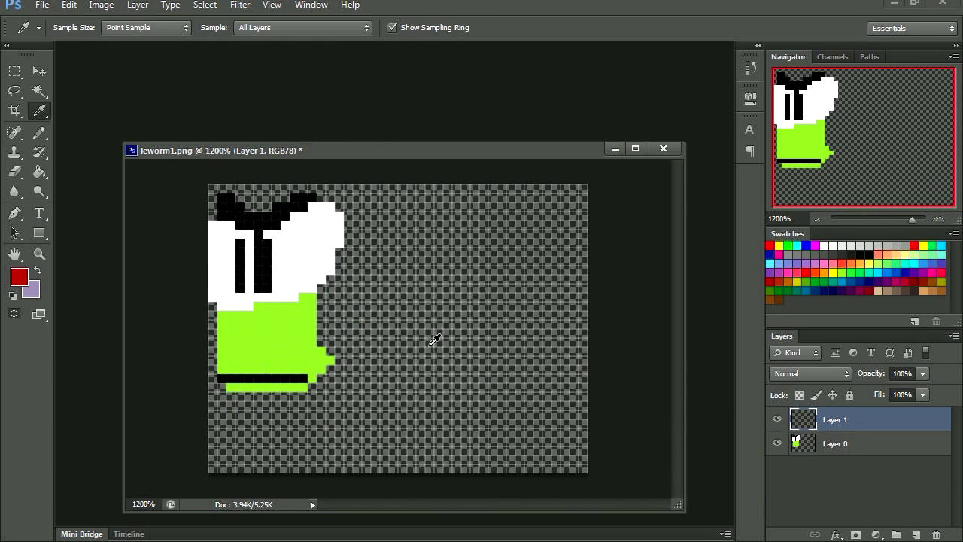
{"action": "left_click", "coordinate": [313, 324]}
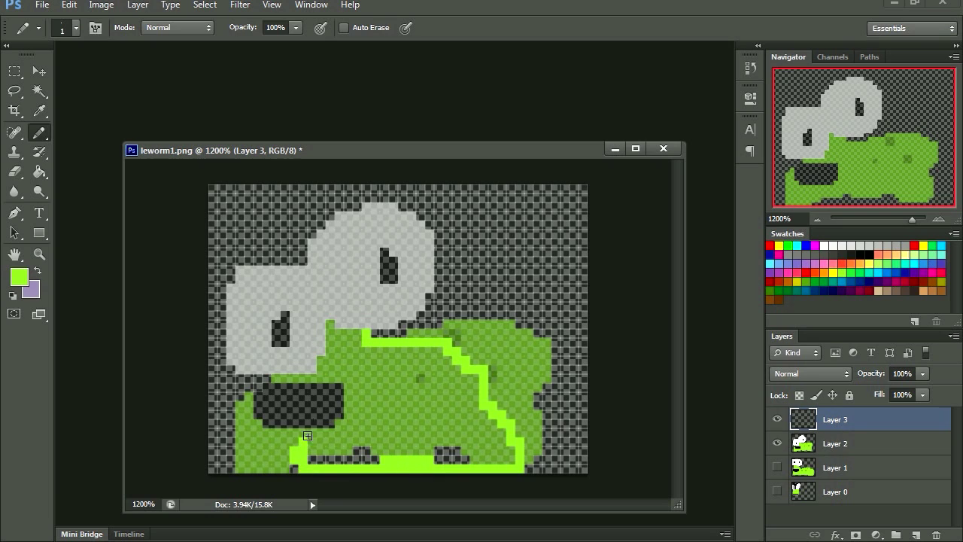
{"action": "key", "text": "shift+ctrl+s"}
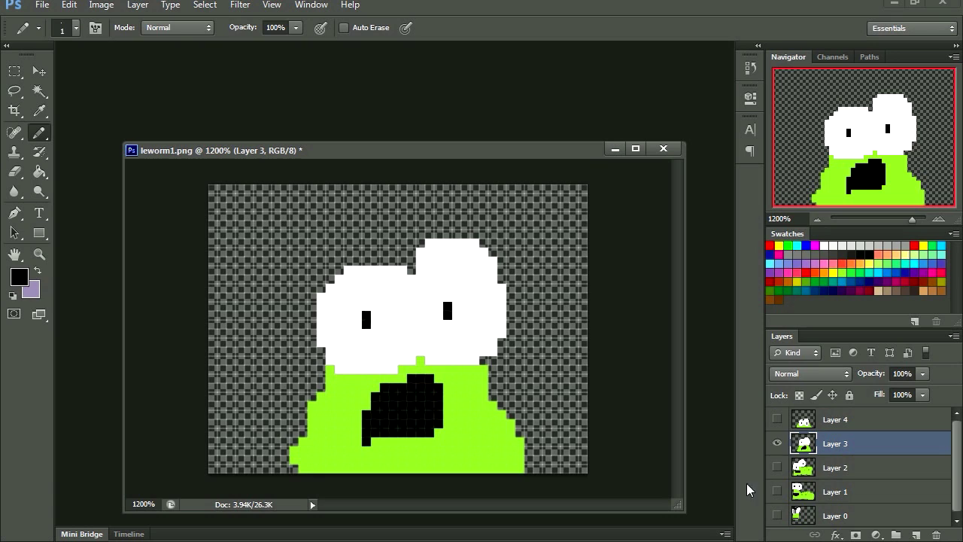
{"action": "left_click", "coordinate": [777, 419], "text": "alt"}
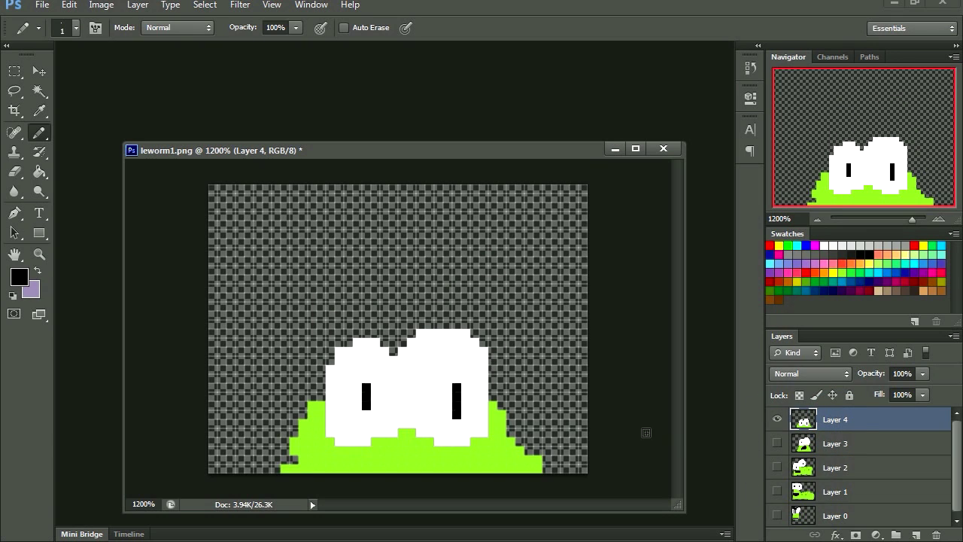
Step: Save the final frame as a PNG copy named die4.png
{"action": "key", "text": "shift+ctrl+s"}
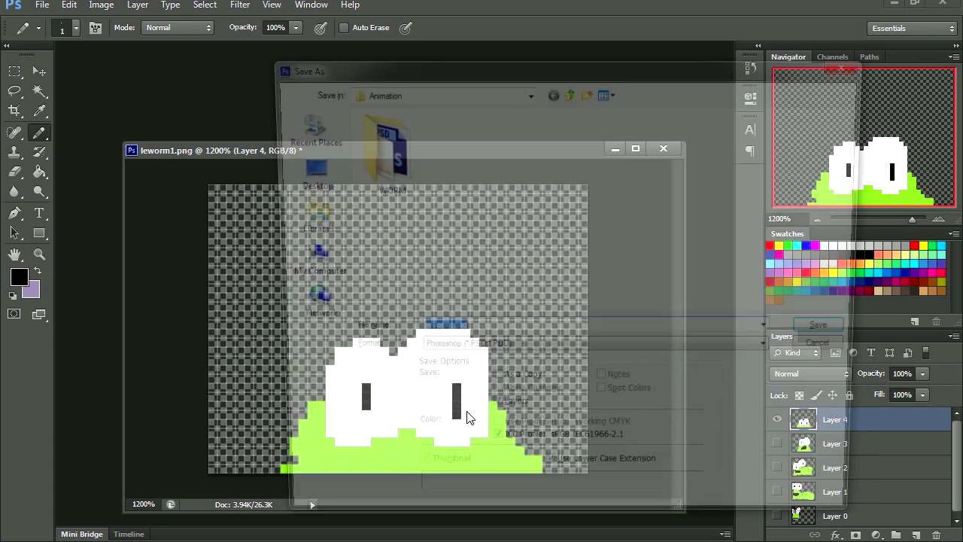
{"action": "left_click", "coordinate": [460, 353]}
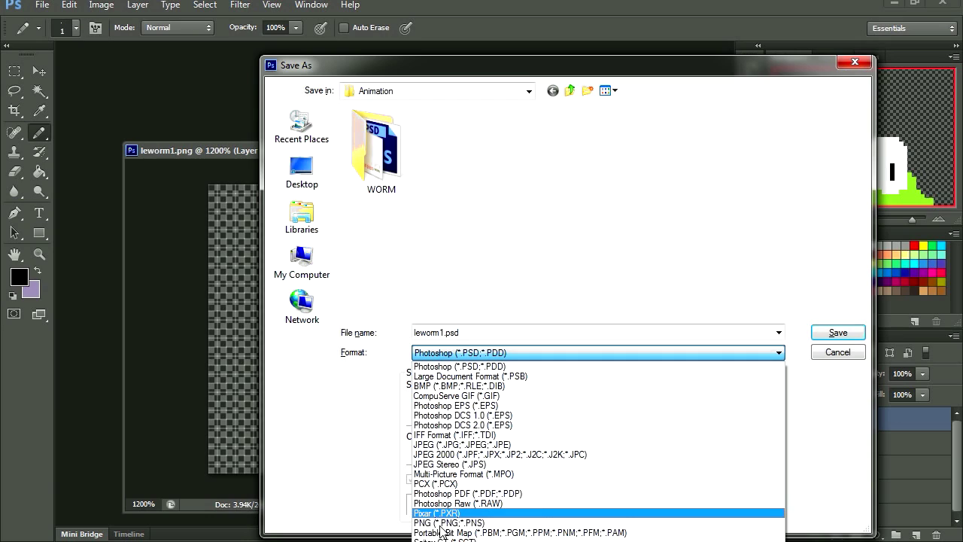
{"action": "left_click", "coordinate": [448, 522]}
{"action": "left_click", "coordinate": [777, 165]}
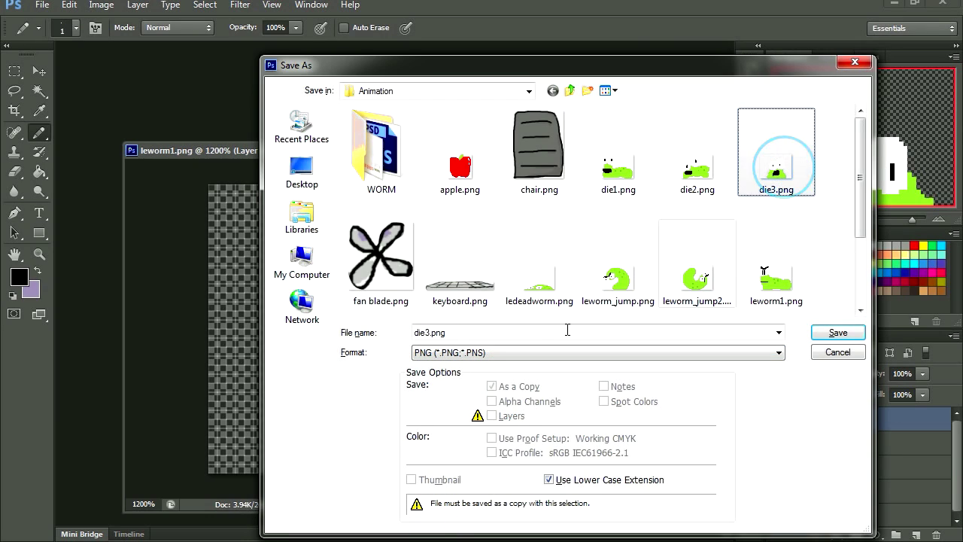
{"action": "left_click", "coordinate": [421, 332]}
{"action": "type", "text": "4"}
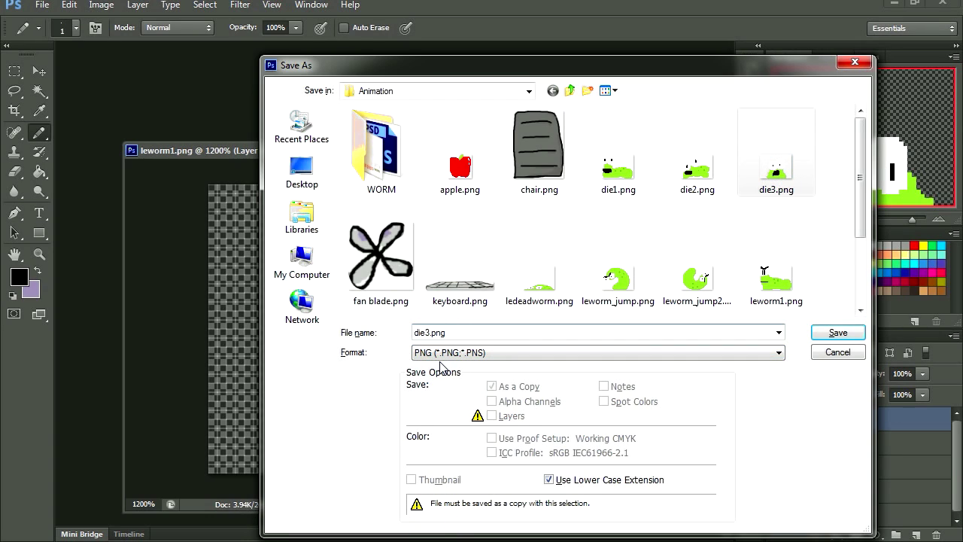
{"action": "left_click", "coordinate": [827, 335]}
{"action": "left_click", "coordinate": [547, 165]}
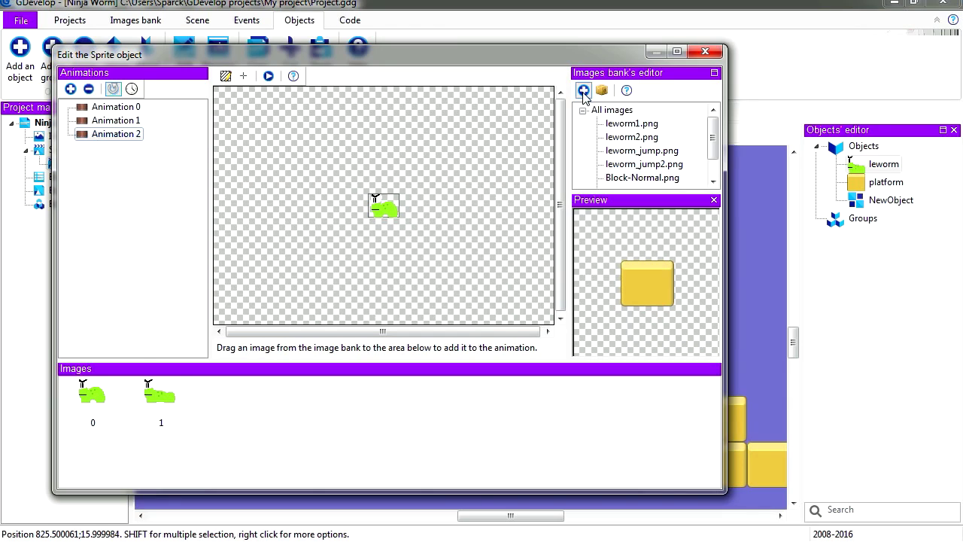
Step: Import die1.png through die4.png into the project's image bank
{"action": "left_click", "coordinate": [583, 92]}
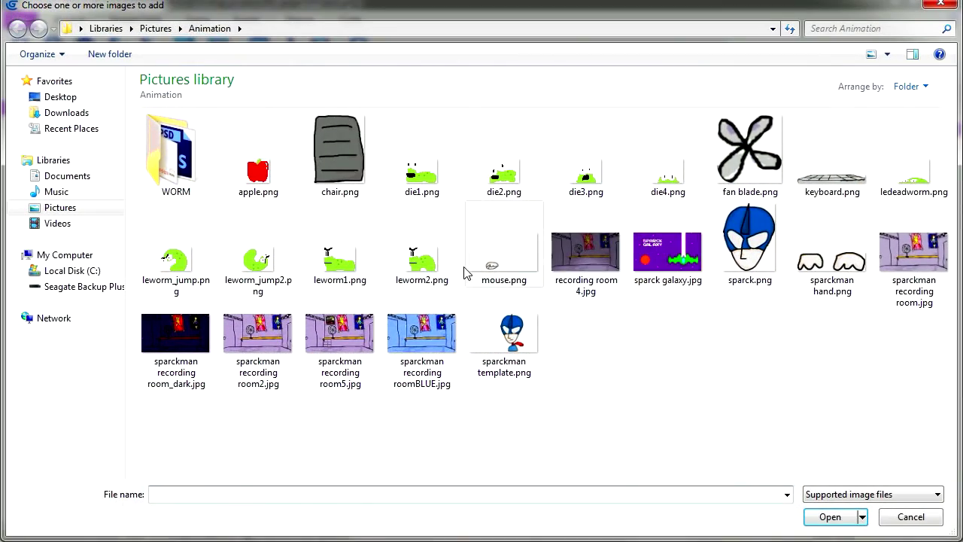
{"action": "left_click", "coordinate": [422, 177]}
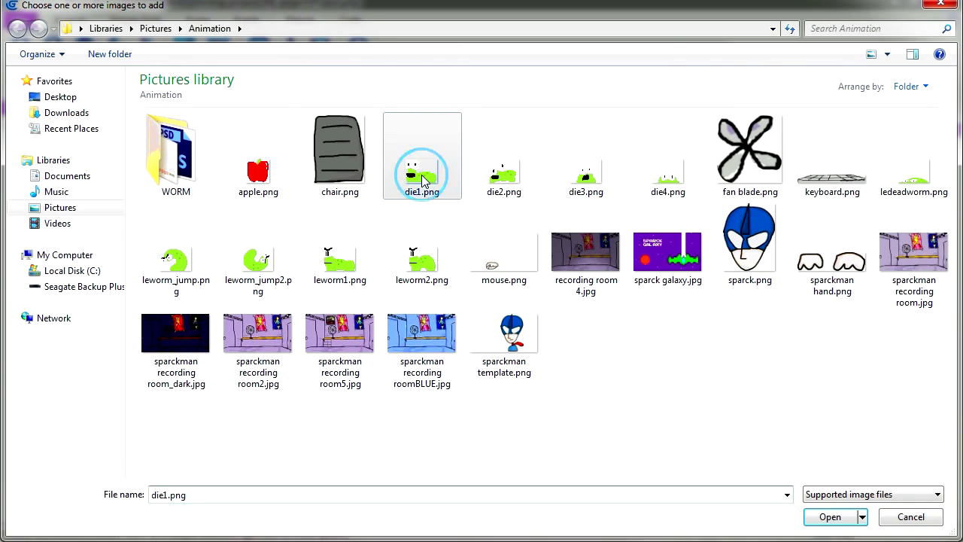
{"action": "left_click", "coordinate": [667, 180], "text": "shift"}
{"action": "left_click", "coordinate": [827, 517]}
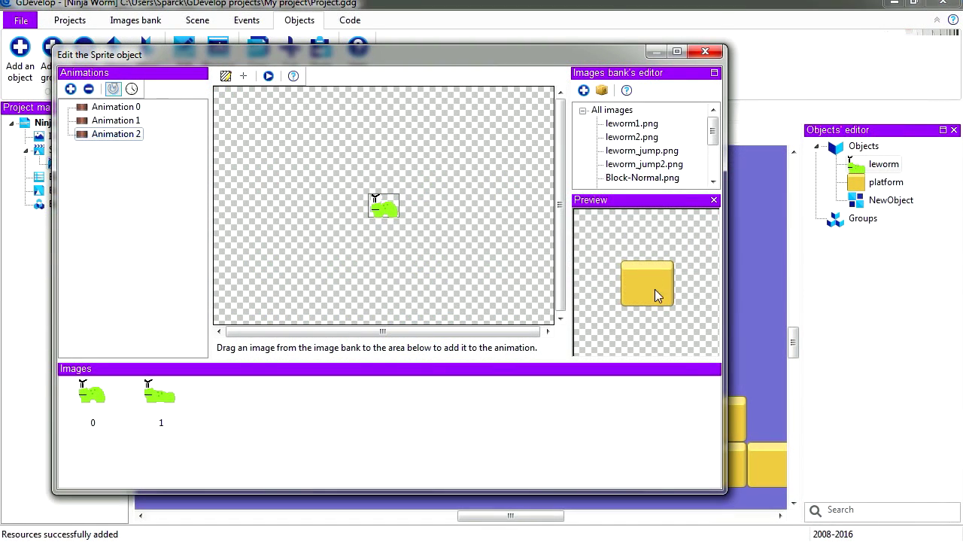
{"action": "left_click_drag", "start_coordinate": [708, 139], "coordinate": [711, 160]}
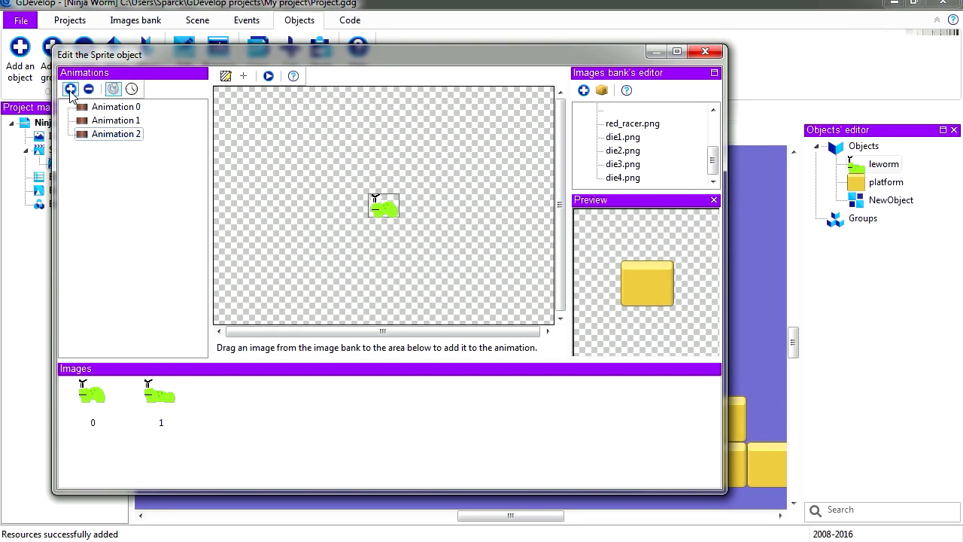
Step: Add Animation 3 to leworm with die1, die2, die3 and die4 as its frames
{"action": "left_click", "coordinate": [132, 108]}
{"action": "left_click", "coordinate": [132, 123]}
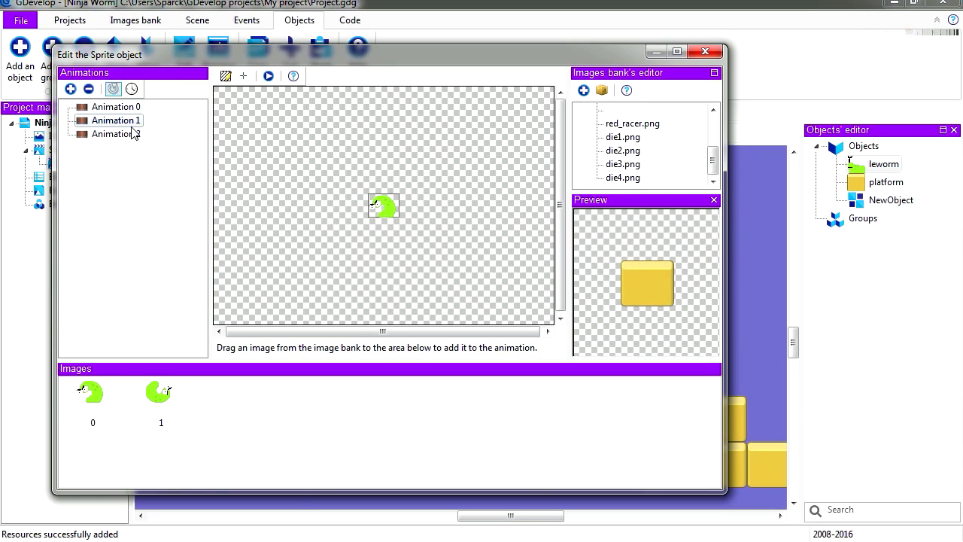
{"action": "left_click", "coordinate": [131, 138]}
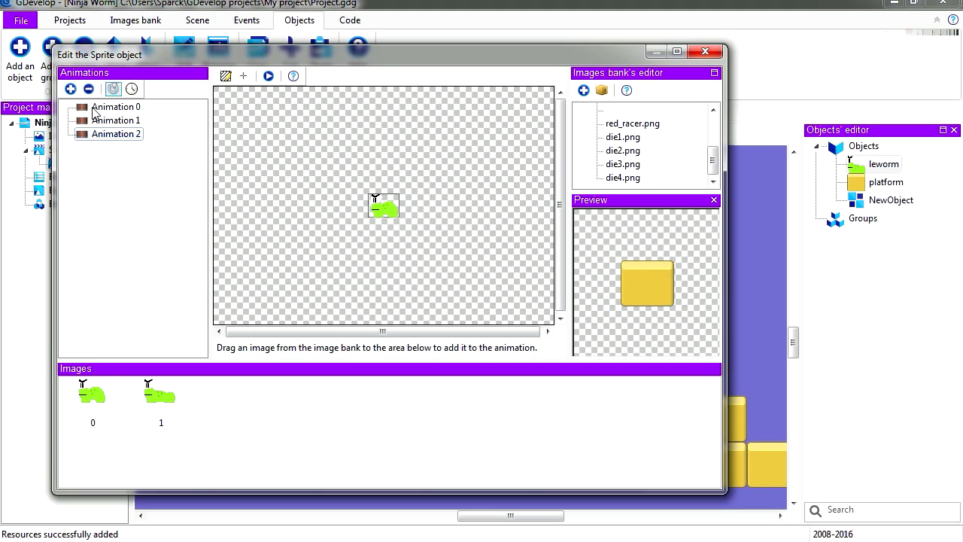
{"action": "left_click", "coordinate": [70, 89]}
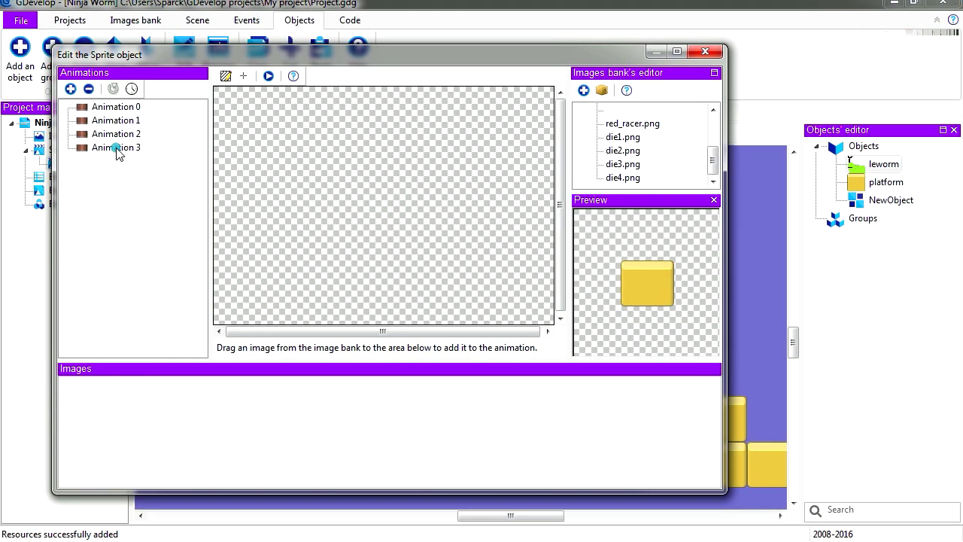
{"action": "left_click_drag", "start_coordinate": [623, 137], "coordinate": [147, 450]}
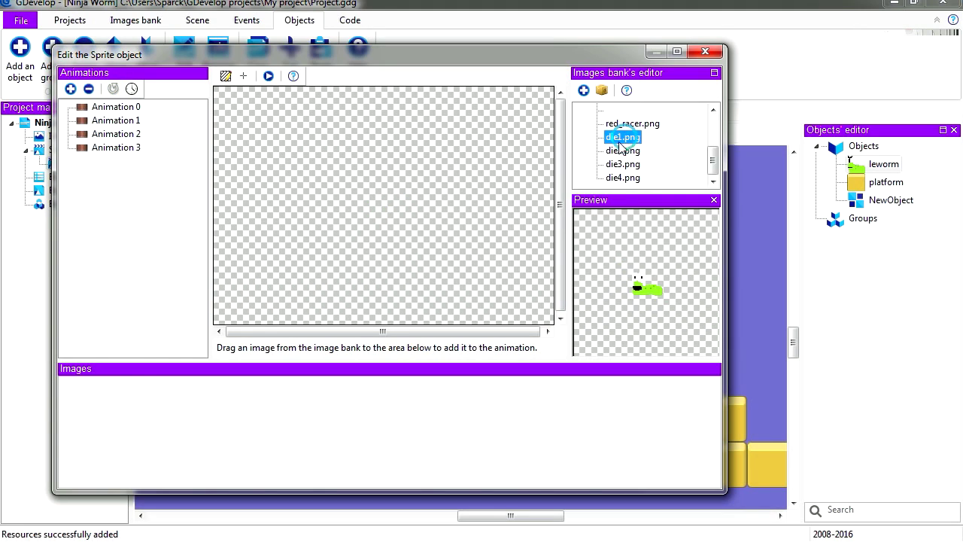
{"action": "left_click", "coordinate": [633, 153]}
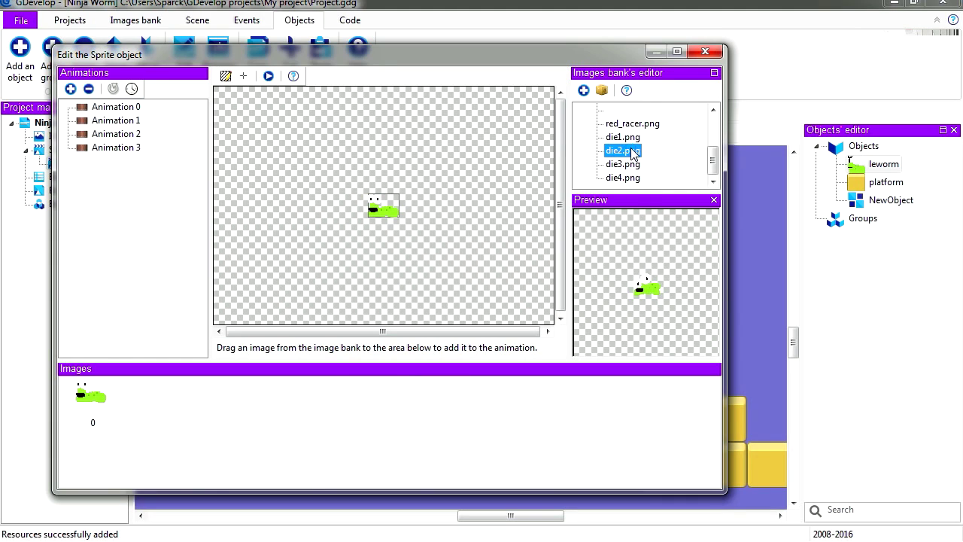
{"action": "left_click_drag", "start_coordinate": [193, 424], "coordinate": [188, 424]}
{"action": "left_click", "coordinate": [626, 168]}
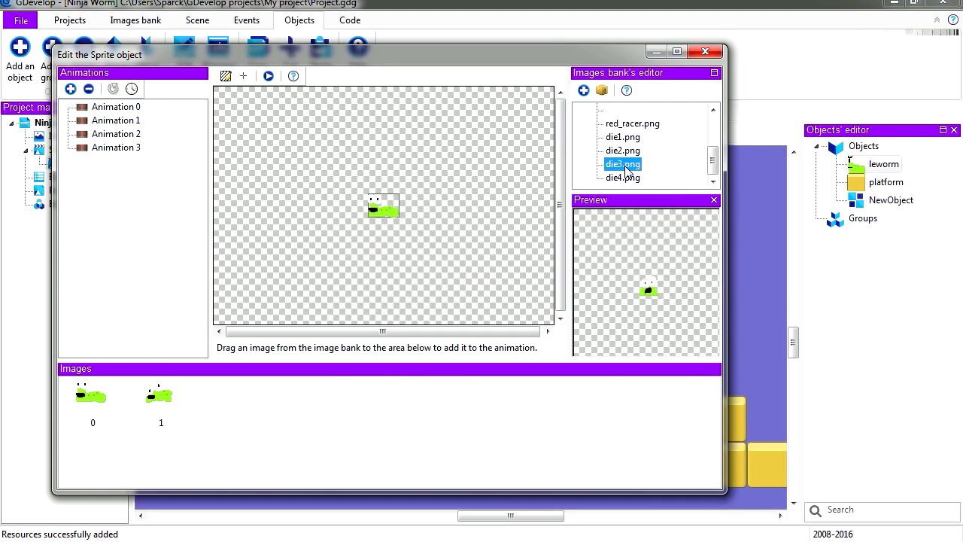
{"action": "left_click_drag", "start_coordinate": [287, 409], "coordinate": [277, 420]}
{"action": "left_click_drag", "start_coordinate": [612, 181], "coordinate": [322, 397]}
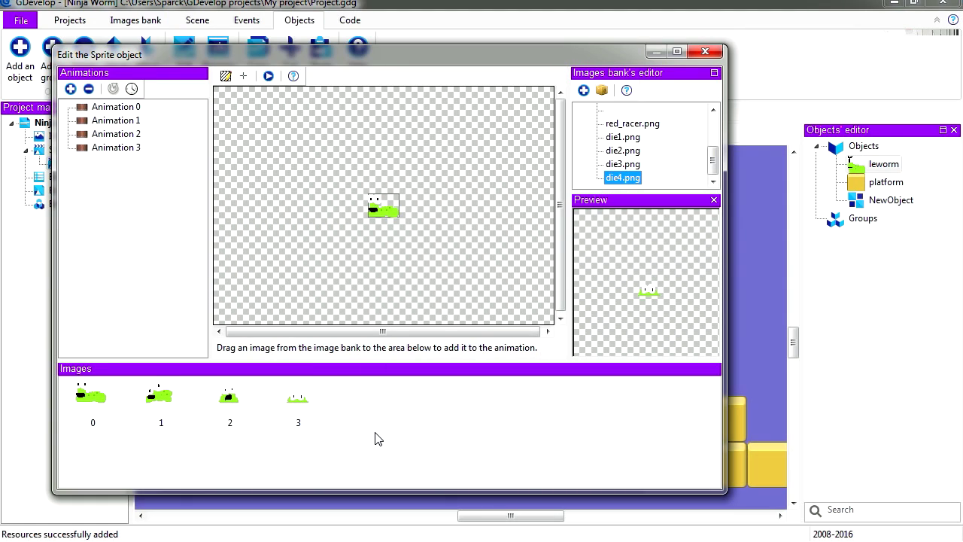
{"action": "left_click", "coordinate": [132, 89]}
{"action": "type", "text": "0.3"}
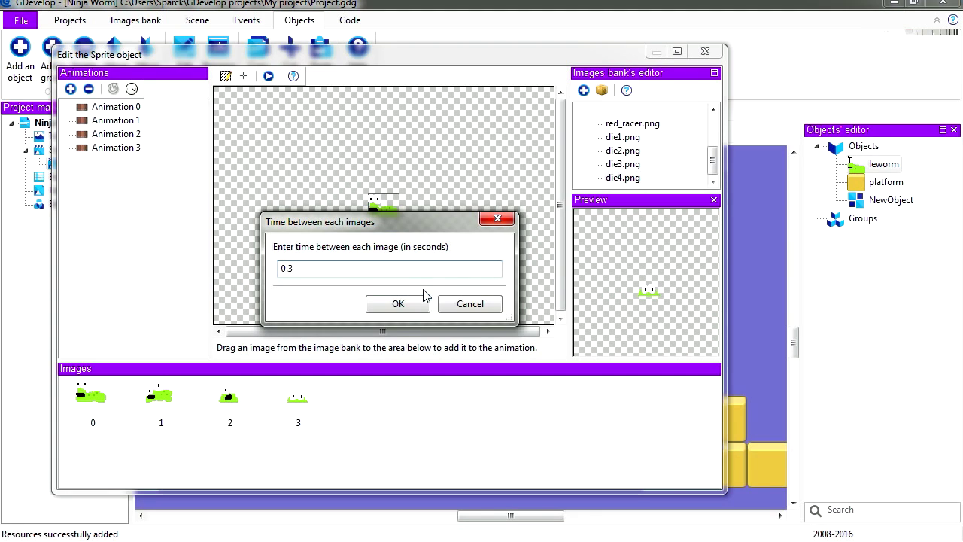
Step: Confirm the death animation's frame timing and preview it playing
{"action": "left_click", "coordinate": [425, 301]}
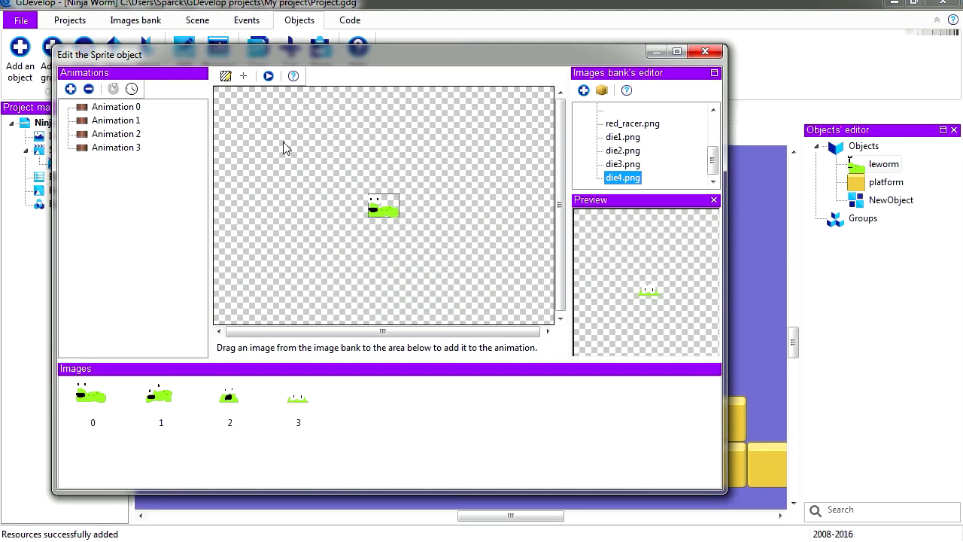
{"action": "left_click", "coordinate": [269, 76]}
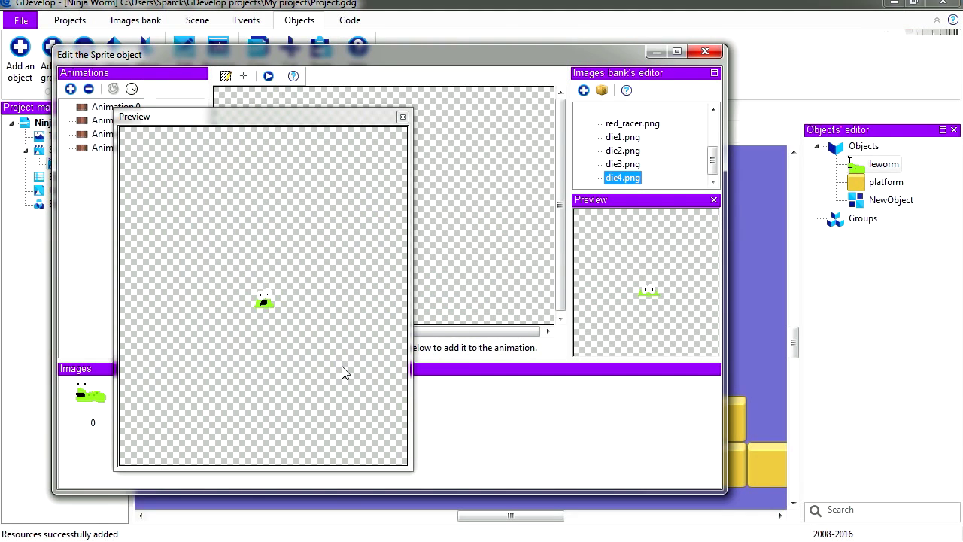
{"action": "left_click", "coordinate": [401, 118]}
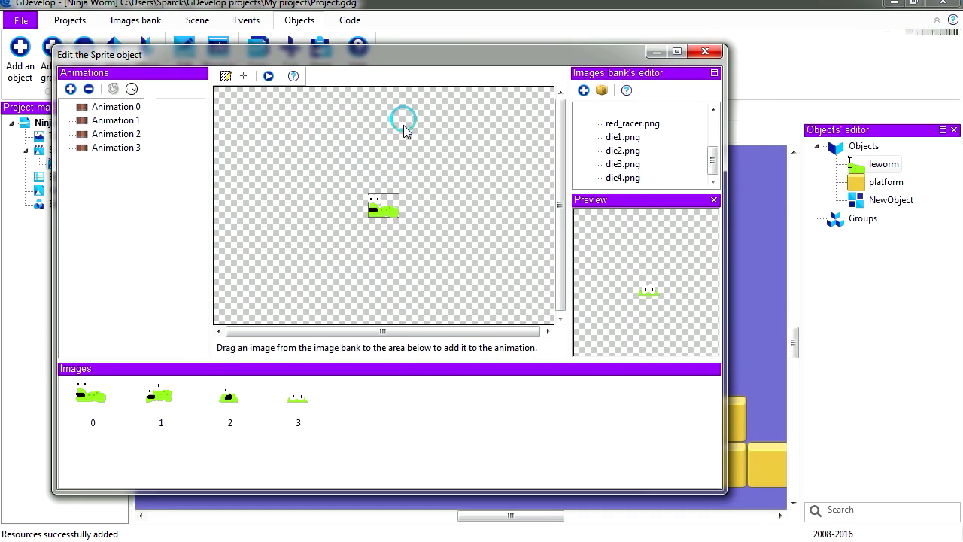
Step: Adjust the frame interval, preview again, and return to the Level 1 scene
{"action": "left_click", "coordinate": [132, 89]}
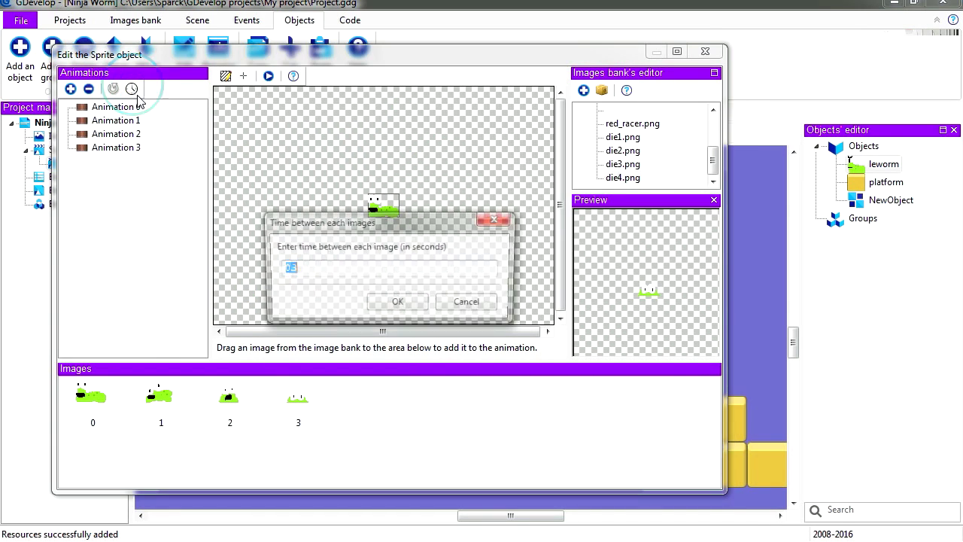
{"action": "left_click_drag", "start_coordinate": [298, 272], "coordinate": [290, 270]}
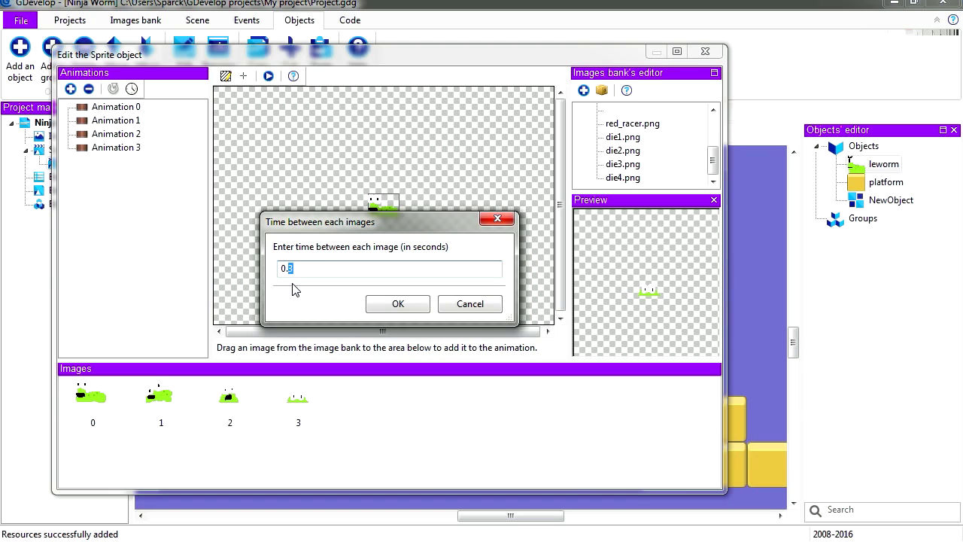
{"action": "left_click", "coordinate": [413, 308]}
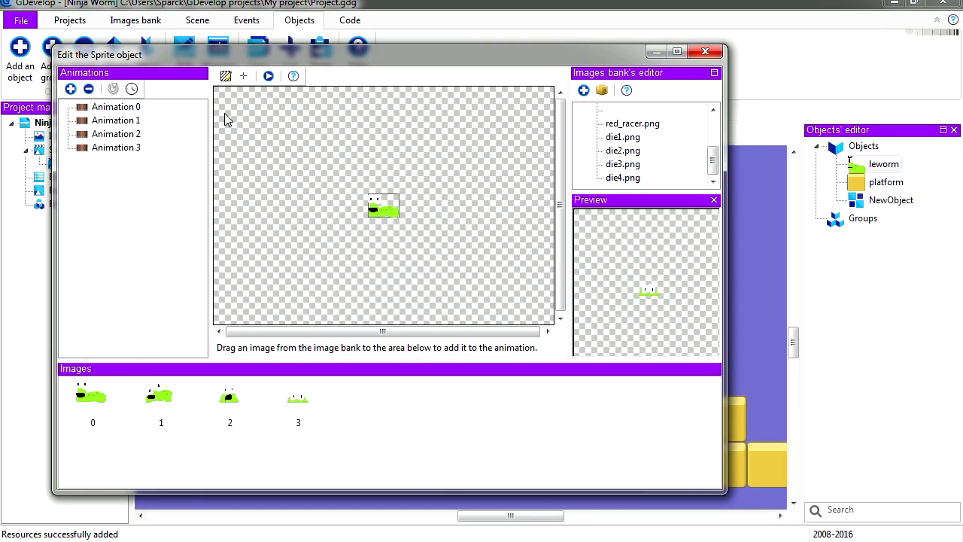
{"action": "left_click", "coordinate": [269, 76]}
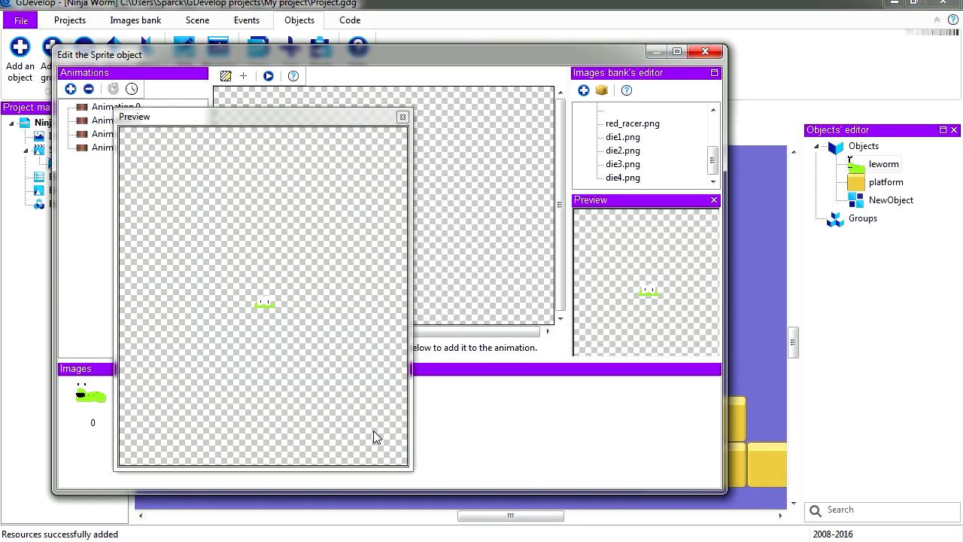
{"action": "left_click", "coordinate": [402, 116]}
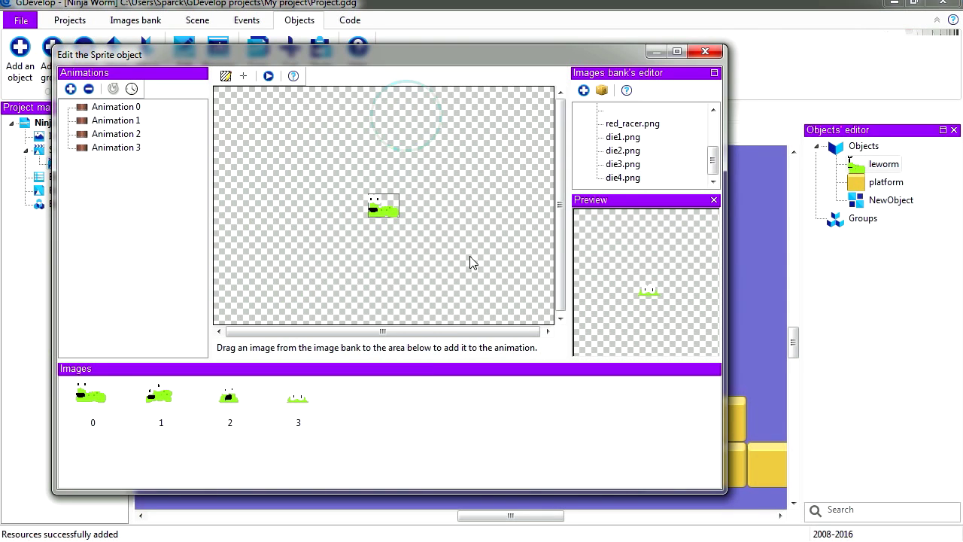
{"action": "left_click", "coordinate": [705, 52]}
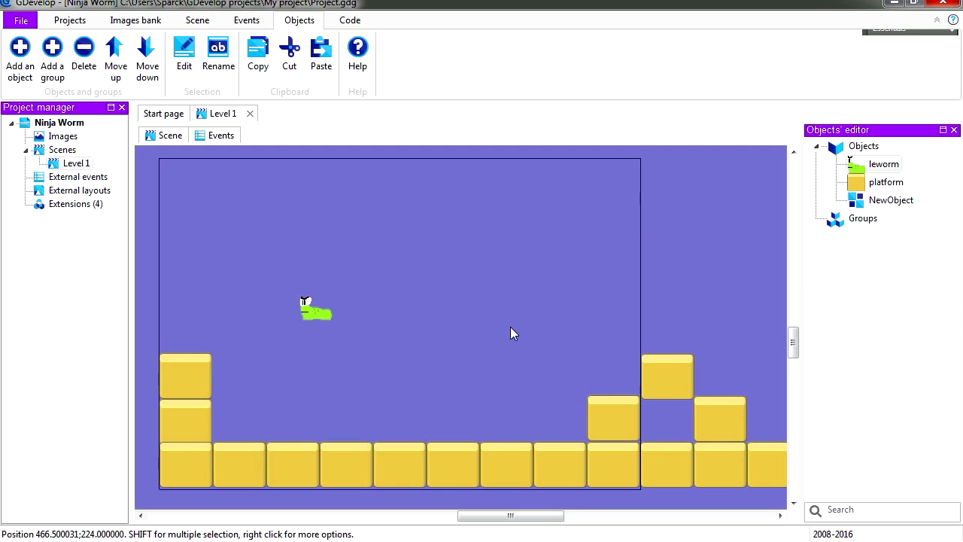
{"action": "middle_click_drag", "start_coordinate": [512, 333], "coordinate": [505, 368]}
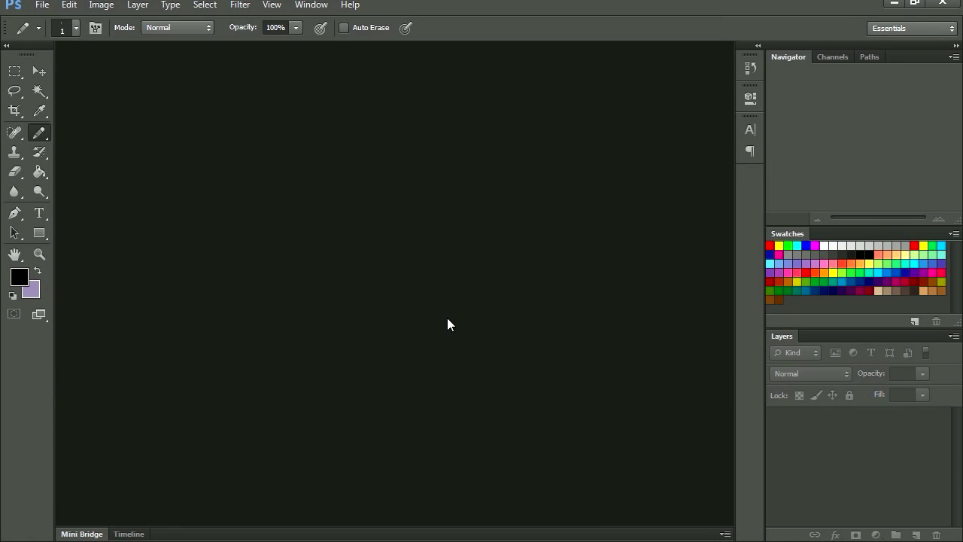
Step: Open leworm2.png and repaint it as a solid red outlined shape
{"action": "double_click", "coordinate": [413, 303]}
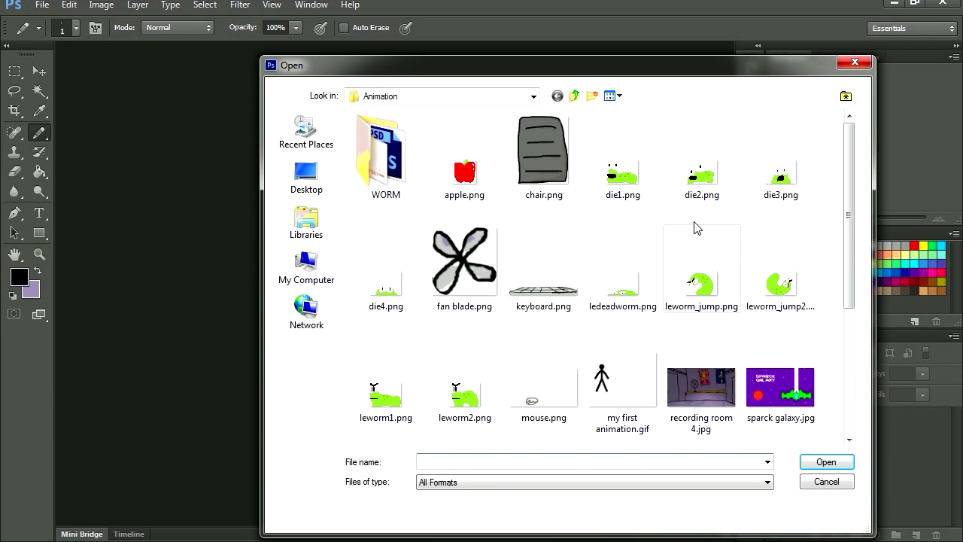
{"action": "double_click", "coordinate": [464, 391]}
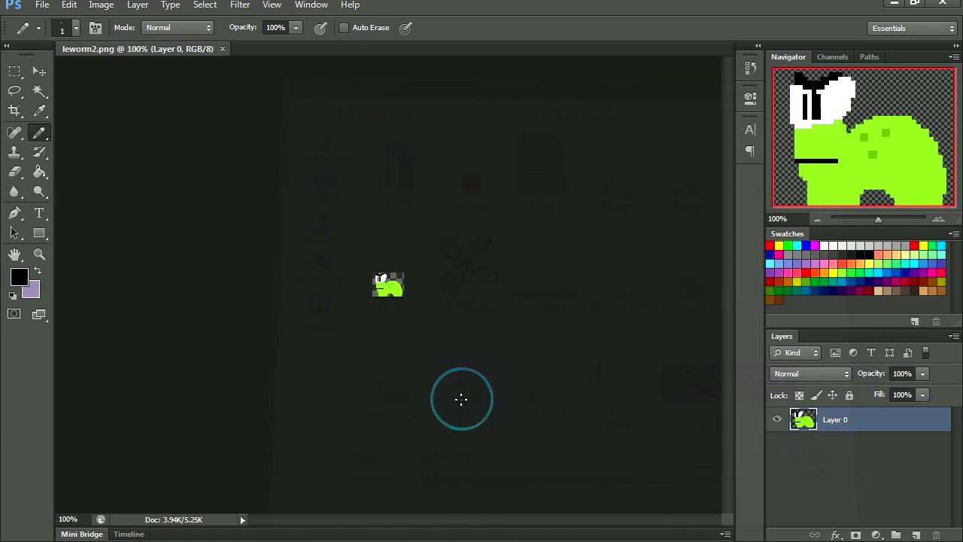
{"action": "mouse_move", "coordinate": [368, 97]}
{"action": "left_mouse_down"}
{"action": "mouse_move", "coordinate": [559, 178]}
{"action": "mouse_move", "coordinate": [632, 344]}
{"action": "mouse_move", "coordinate": [636, 409]}
{"action": "left_mouse_up"}
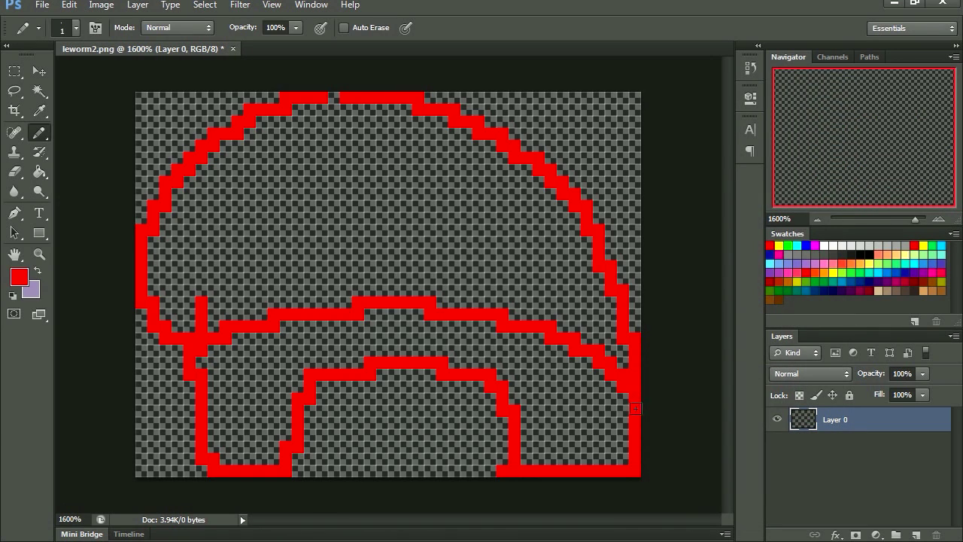
{"action": "key", "text": "g"}
{"action": "left_click", "coordinate": [561, 389]}
{"action": "left_click", "coordinate": [540, 308]}
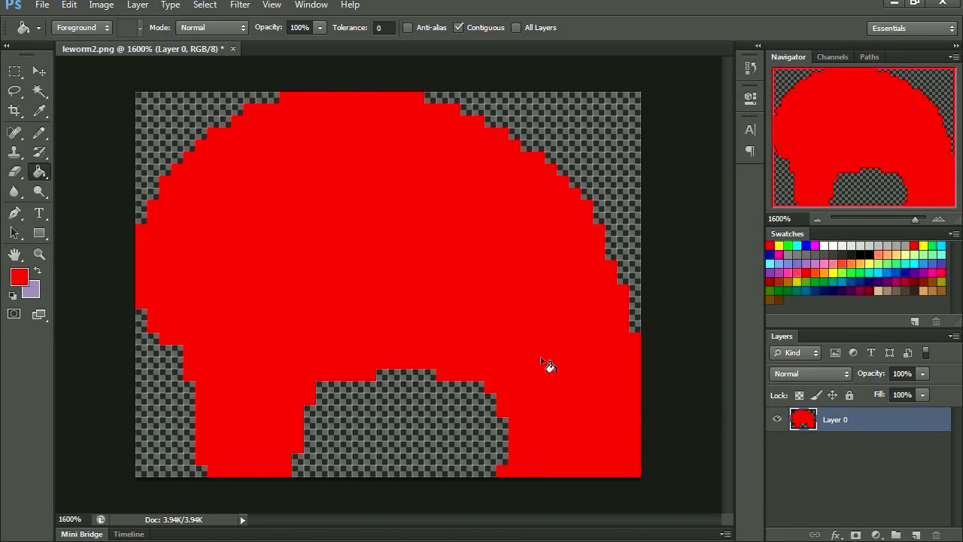
Step: Draw black angry eyebrows over the red monster's eyes
{"action": "left_click", "coordinate": [828, 246]}
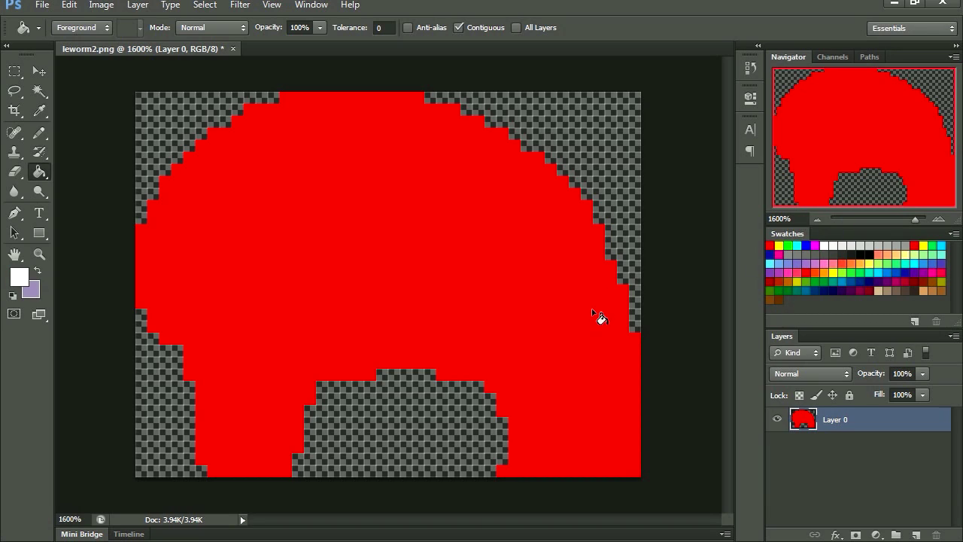
{"action": "left_click", "coordinate": [39, 133]}
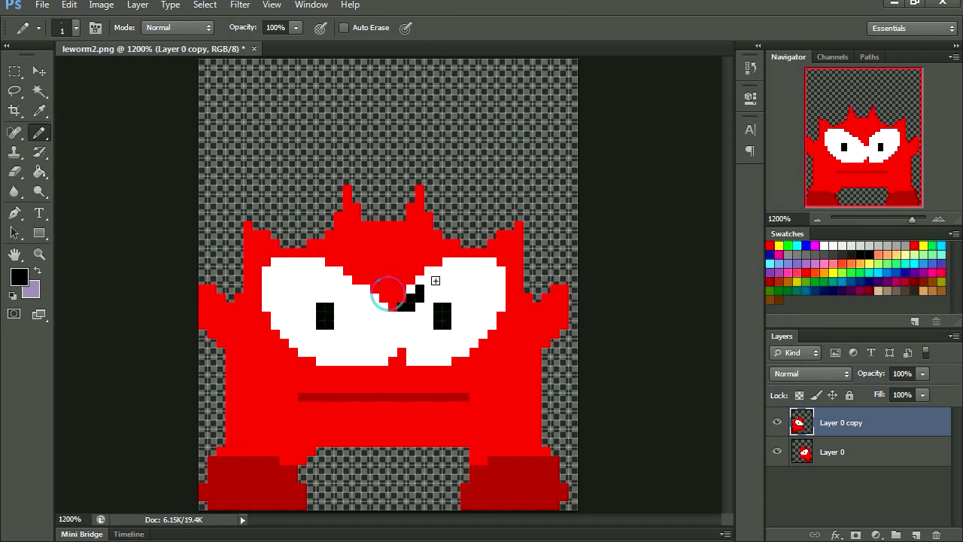
{"action": "left_click_drag", "start_coordinate": [435, 280], "coordinate": [472, 252]}
{"action": "left_click_drag", "start_coordinate": [410, 301], "coordinate": [438, 268]}
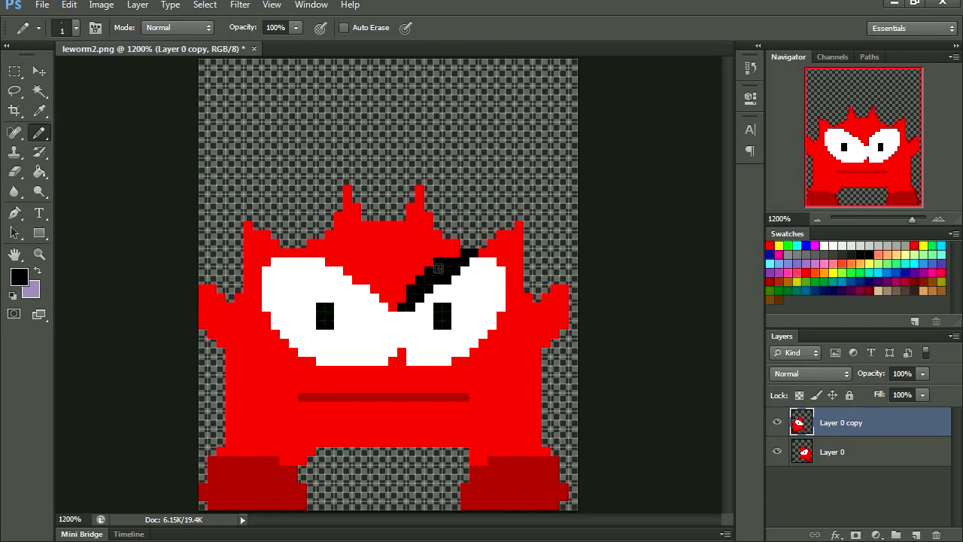
{"action": "mouse_move", "coordinate": [401, 300]}
{"action": "left_mouse_down"}
{"action": "mouse_move", "coordinate": [285, 250]}
{"action": "mouse_move", "coordinate": [373, 299]}
{"action": "left_mouse_up"}
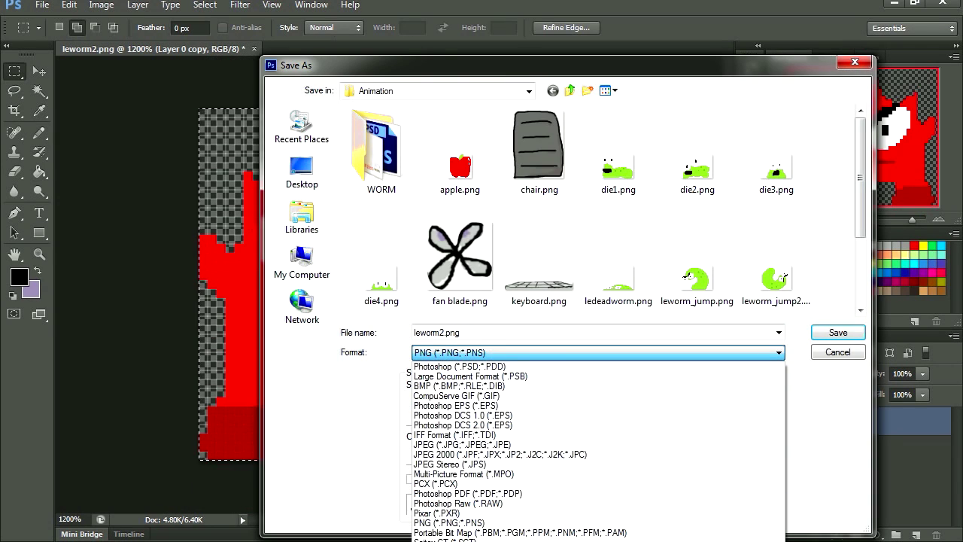
Step: Save the monster image as a PNG named badguy
{"action": "left_click", "coordinate": [451, 516]}
{"action": "double_click", "coordinate": [459, 332]}
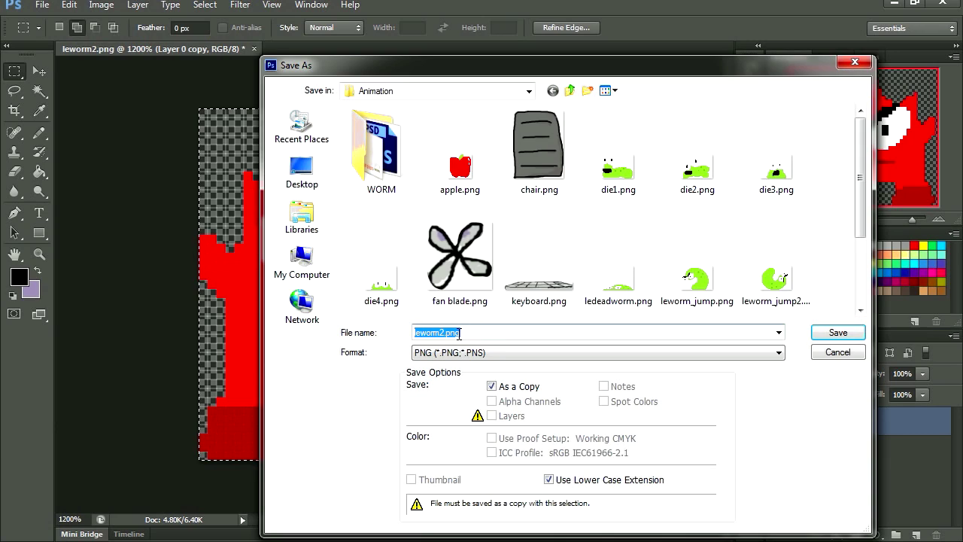
{"action": "type", "text": "ba"}
{"action": "type", "text": "uy"}
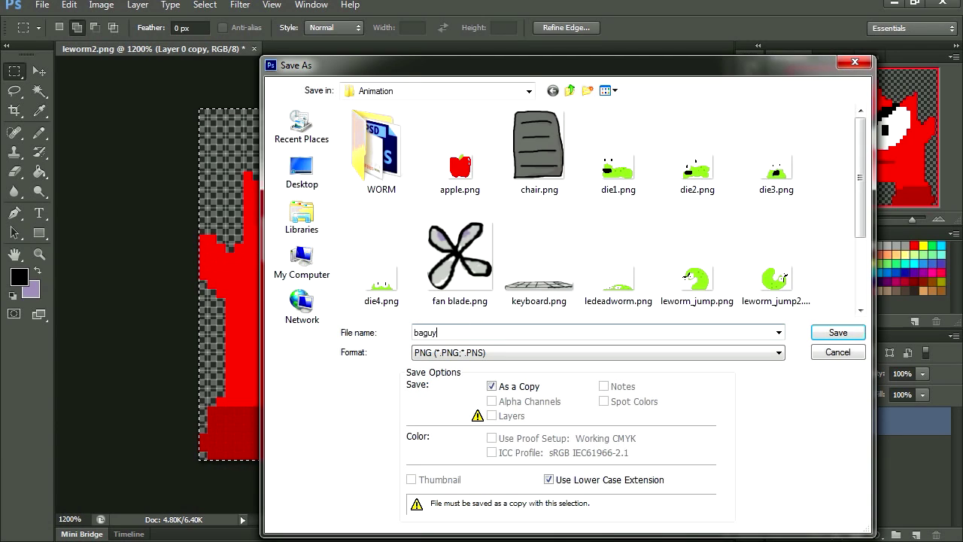
{"action": "key", "text": "BackSpace"}
{"action": "key", "text": "BackSpace"}
{"action": "type", "text": "d"}
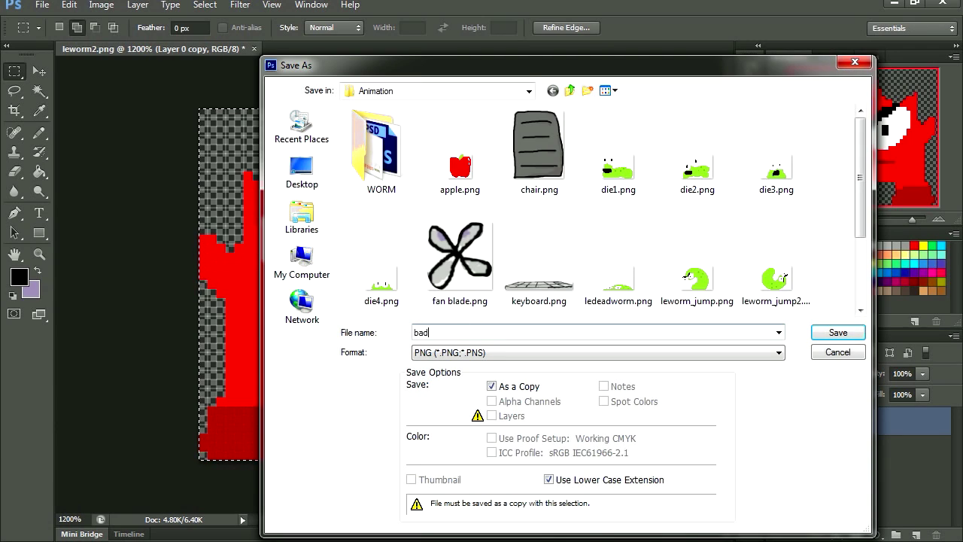
{"action": "key", "text": "Return"}
{"action": "key", "text": "Return"}
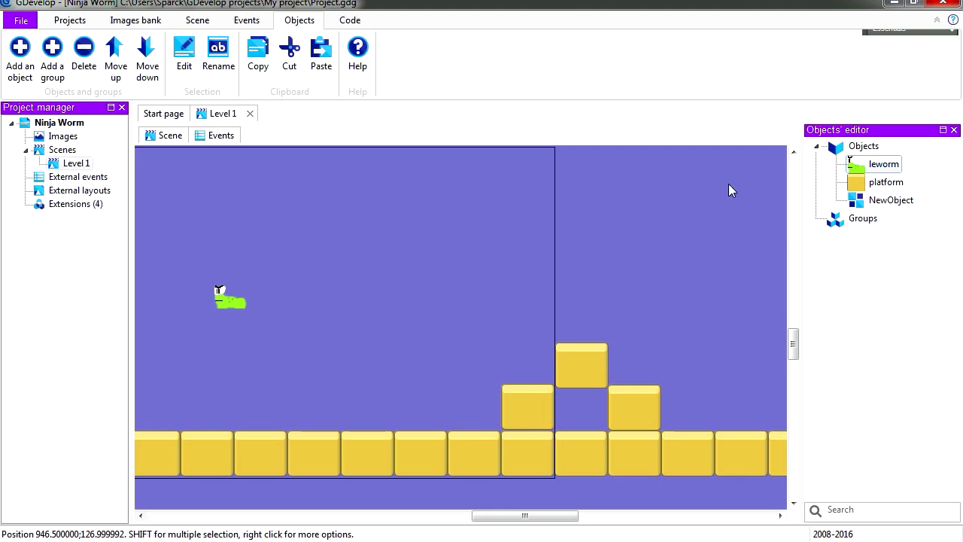
Step: Insert a new sprite object and load badguy.png into the image bank
{"action": "right_click", "coordinate": [418, 237]}
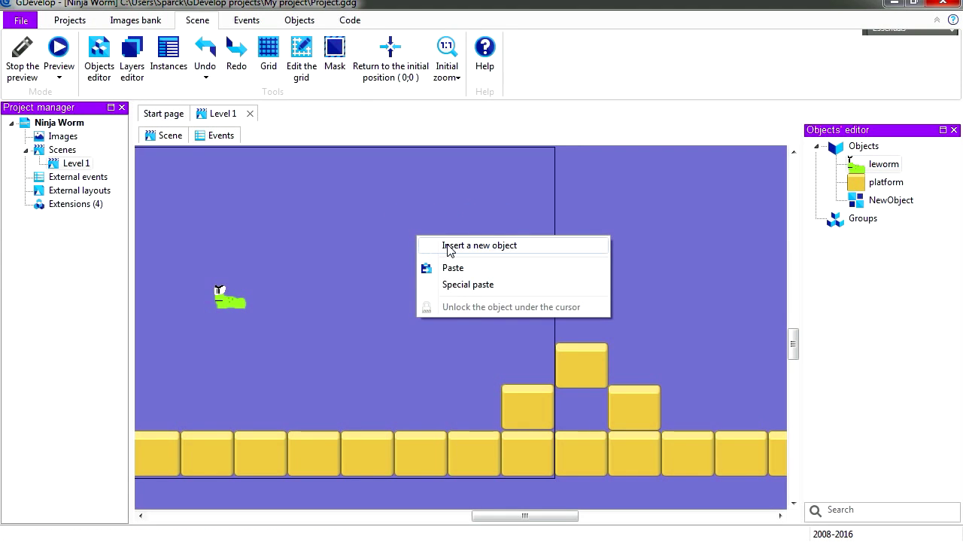
{"action": "left_click", "coordinate": [451, 247]}
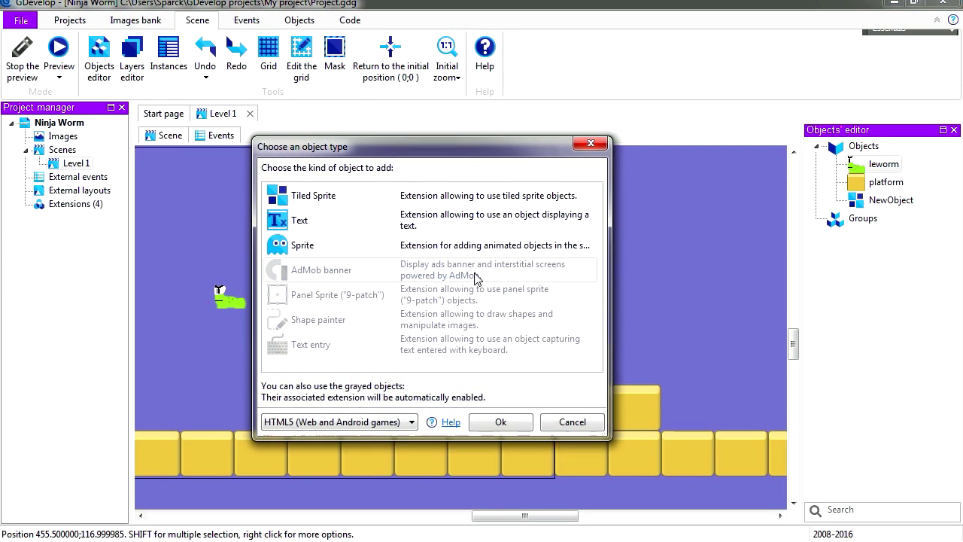
{"action": "double_click", "coordinate": [326, 252]}
{"action": "left_click", "coordinate": [599, 91]}
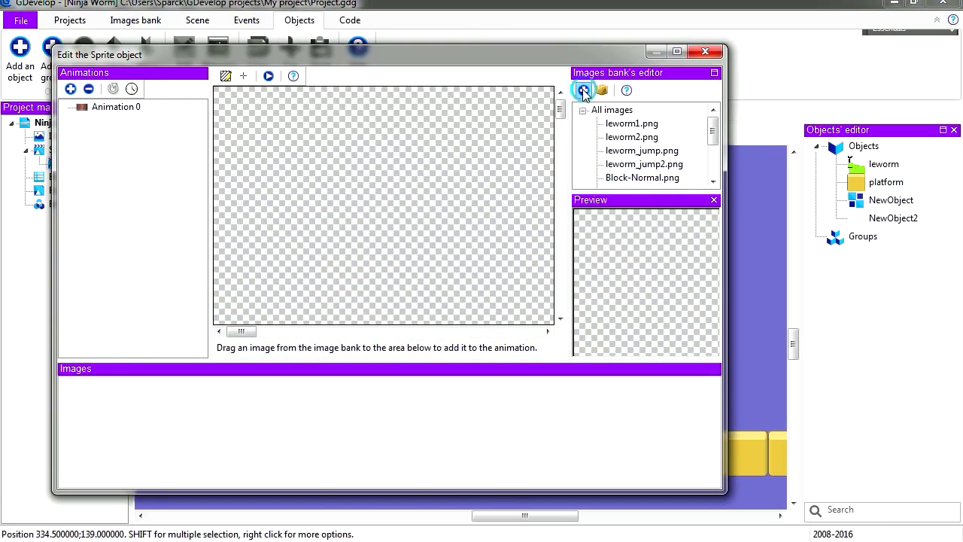
{"action": "left_click", "coordinate": [340, 158]}
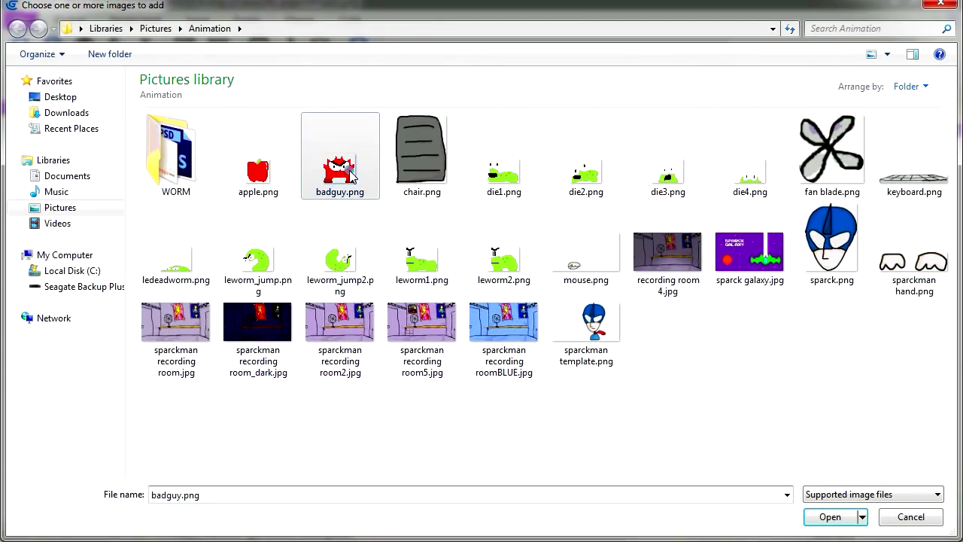
{"action": "left_click", "coordinate": [830, 517]}
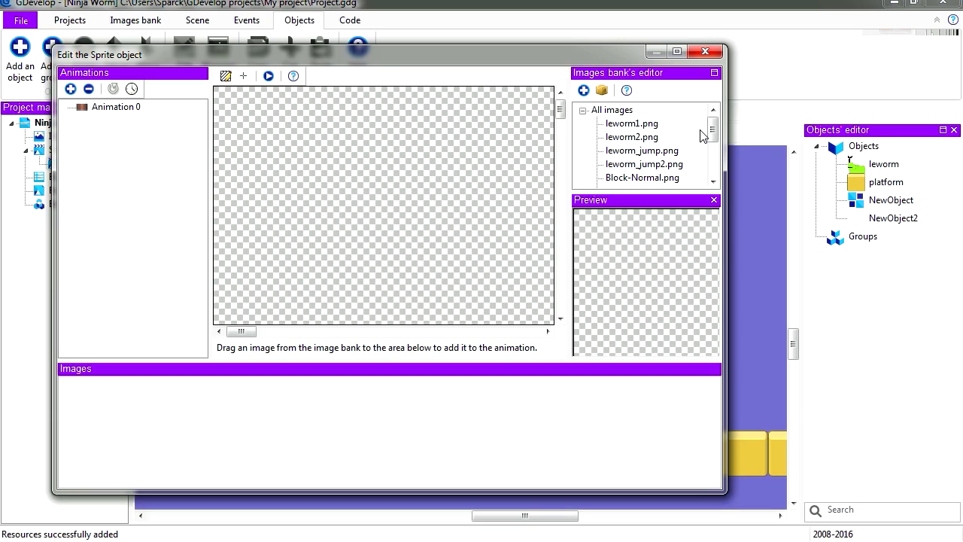
Step: Make badguy.png the sprite's frame and place NewObject2 on the level floor
{"action": "left_click_drag", "start_coordinate": [712, 129], "coordinate": [712, 162]}
{"action": "left_click_drag", "start_coordinate": [622, 179], "coordinate": [614, 431]}
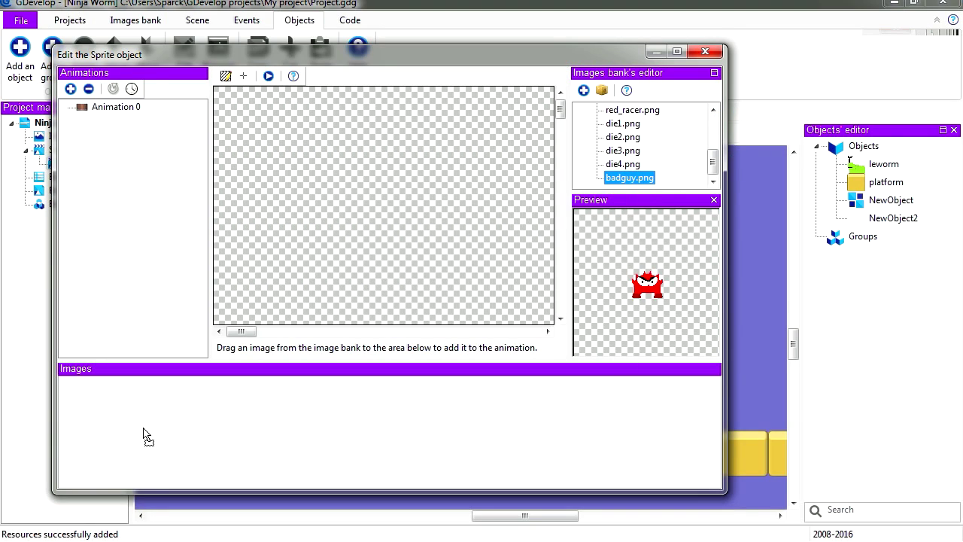
{"action": "left_click_drag", "start_coordinate": [146, 437], "coordinate": [139, 434]}
{"action": "left_click", "coordinate": [705, 50]}
{"action": "mouse_move", "coordinate": [430, 269]}
{"action": "left_mouse_down"}
{"action": "mouse_move", "coordinate": [429, 410]}
{"action": "mouse_move", "coordinate": [498, 360]}
{"action": "left_mouse_up"}
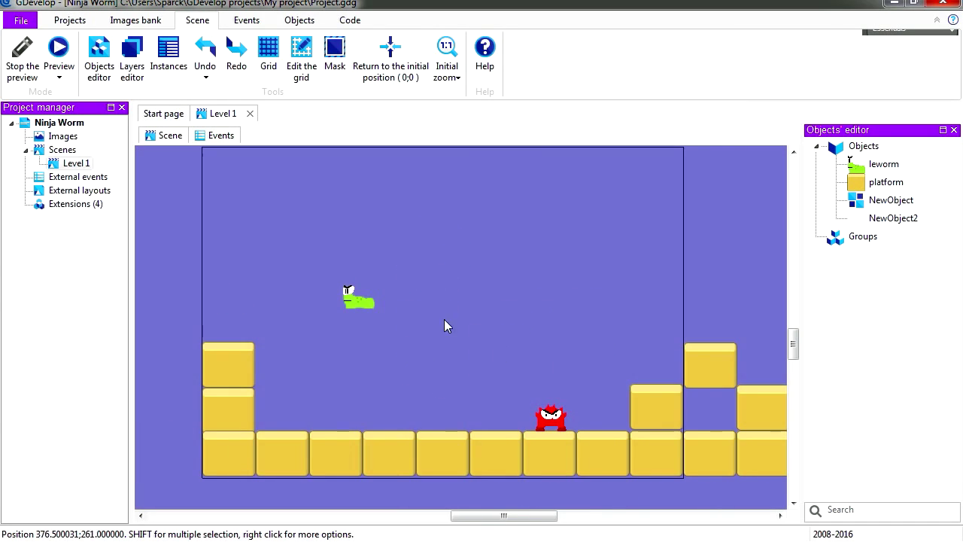
{"action": "left_click", "coordinate": [59, 75]}
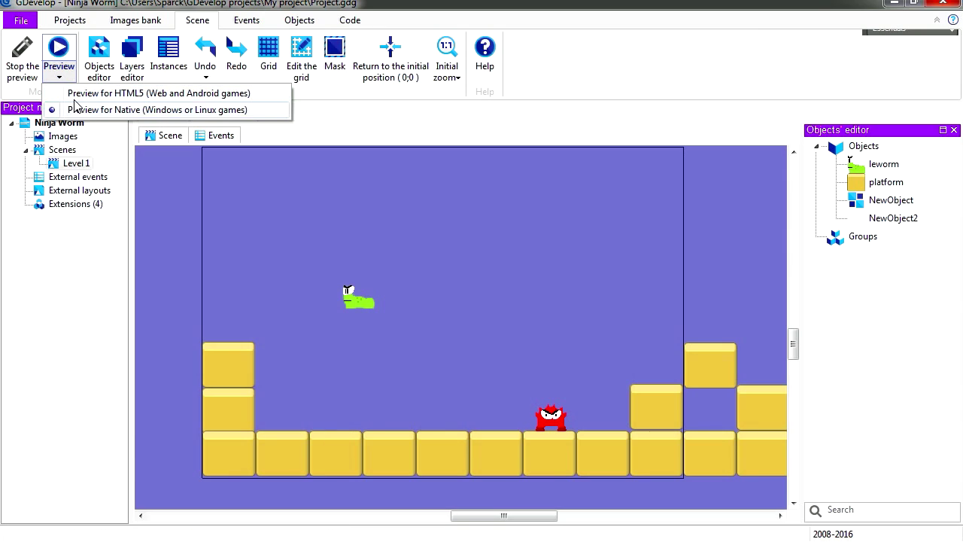
{"action": "left_click", "coordinate": [75, 110]}
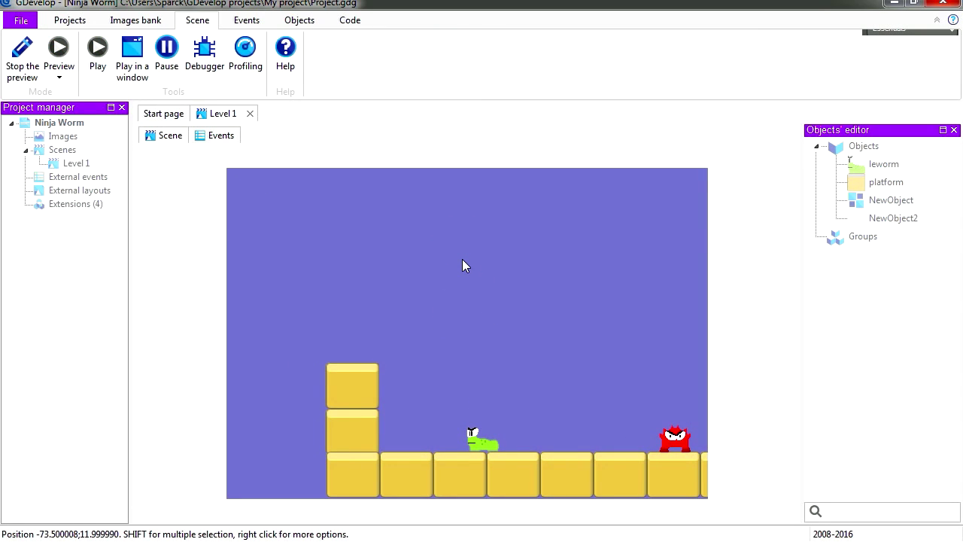
{"action": "key", "text": "Right"}
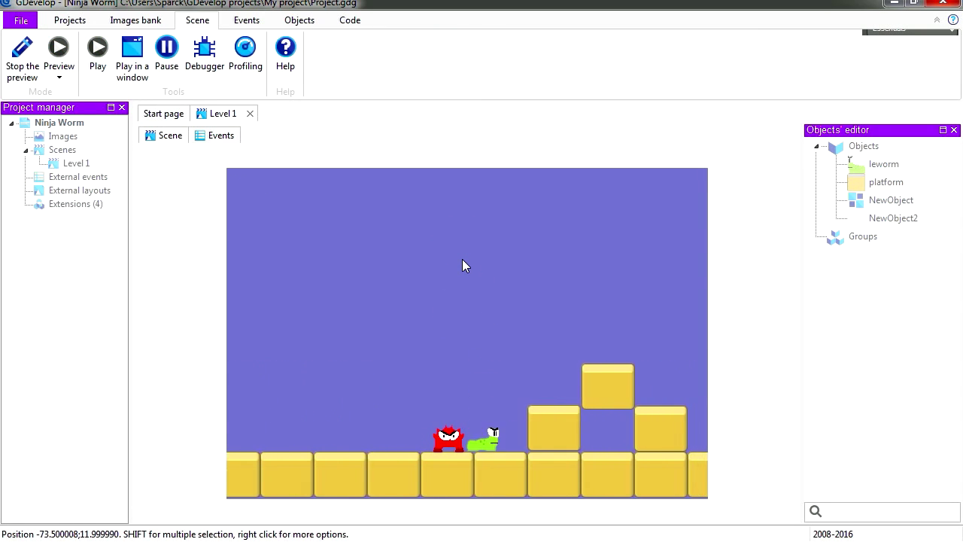
{"action": "key", "text": "space"}
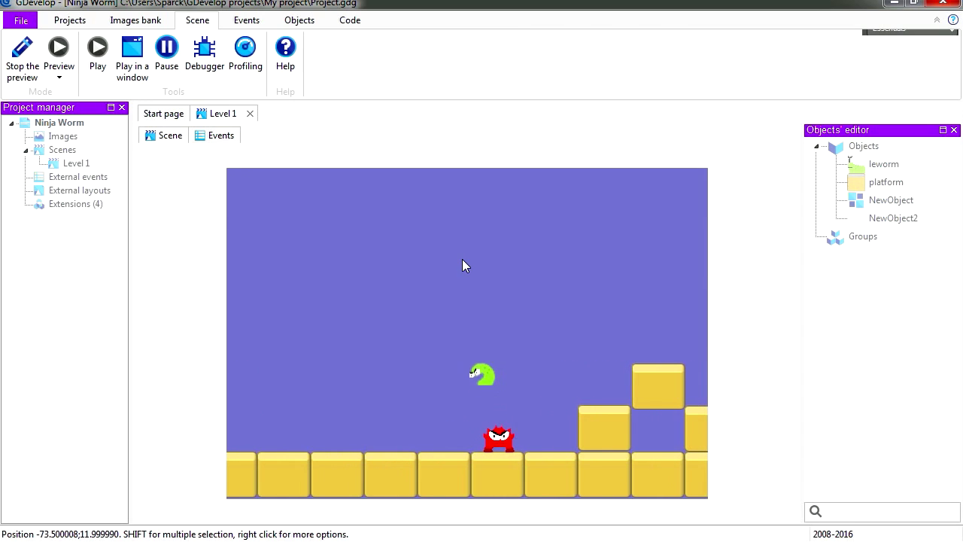
{"action": "key", "text": "space"}
{"action": "key", "text": "Left"}
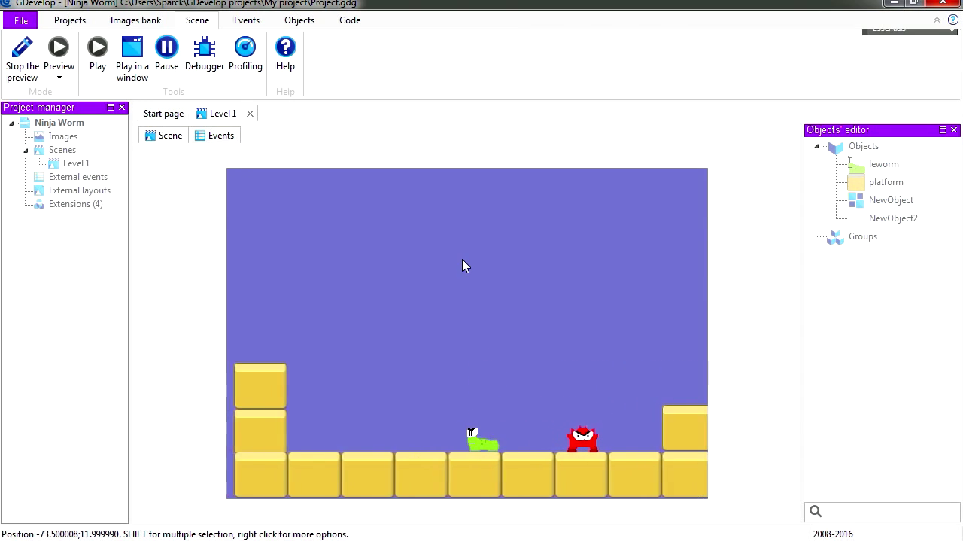
{"action": "key", "text": "Escape"}
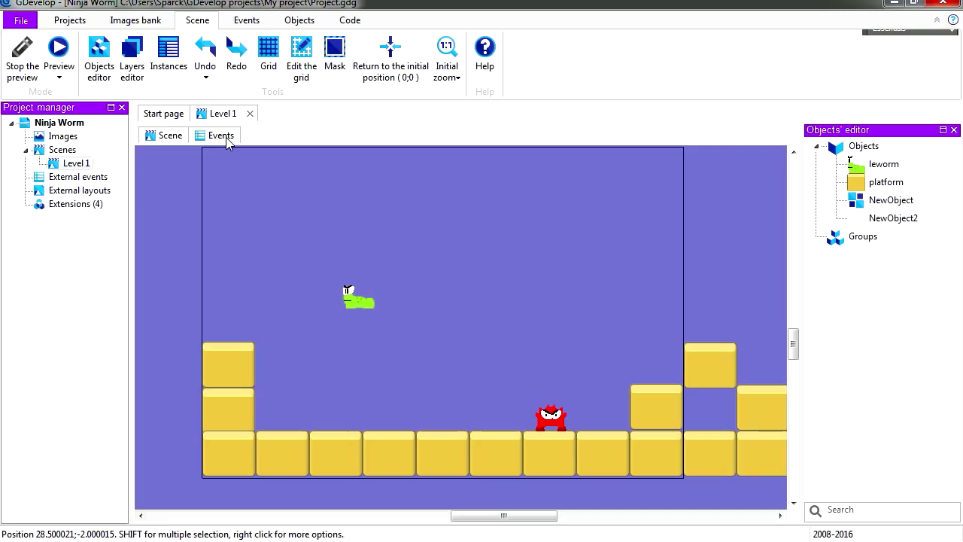
{"action": "left_click", "coordinate": [226, 137]}
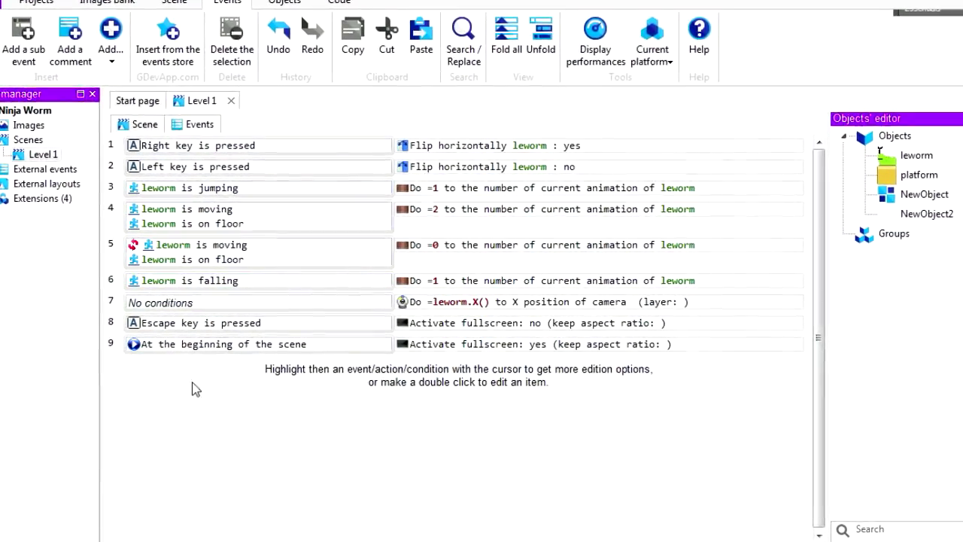
Step: Move the 'At the beginning of the scene' event to the top and append an empty event
{"action": "mouse_move", "coordinate": [129, 344]}
{"action": "left_mouse_down"}
{"action": "mouse_move", "coordinate": [112, 152]}
{"action": "mouse_move", "coordinate": [82, 144]}
{"action": "mouse_move", "coordinate": [59, 120]}
{"action": "left_mouse_up"}
{"action": "left_click", "coordinate": [197, 429]}
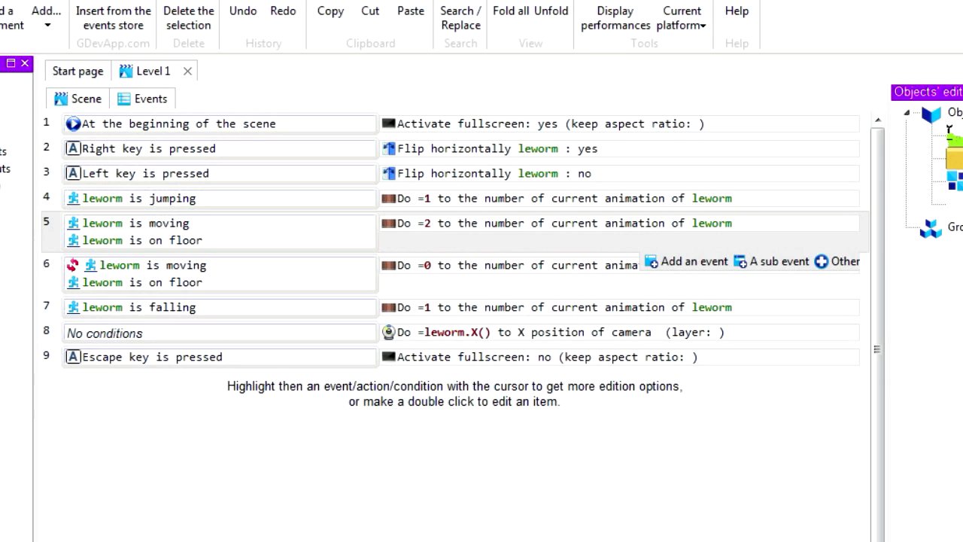
{"action": "left_click", "coordinate": [9, 17]}
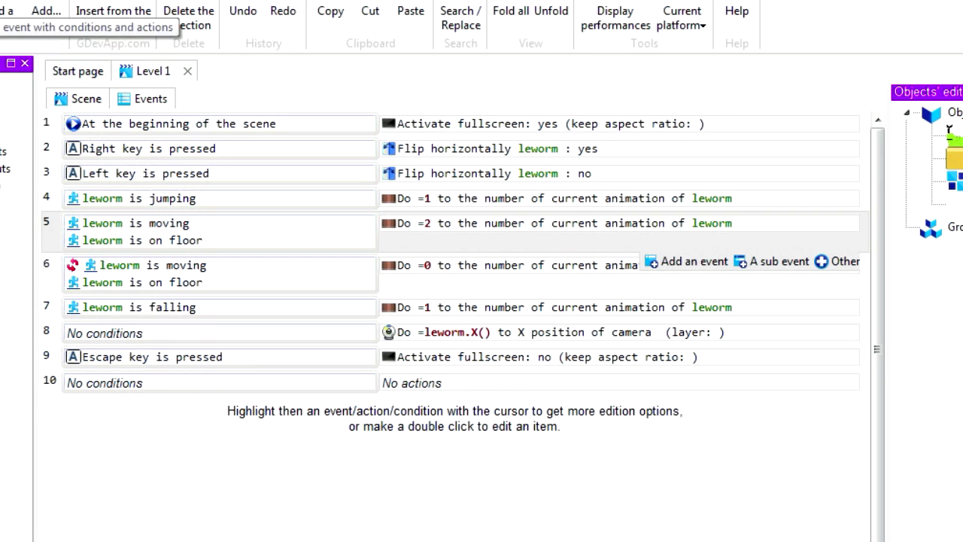
Step: Begin a leworm–NewObject2 collision condition on event 10, then cancel it
{"action": "mouse_move", "coordinate": [105, 383]}
{"action": "left_click", "coordinate": [125, 399]}
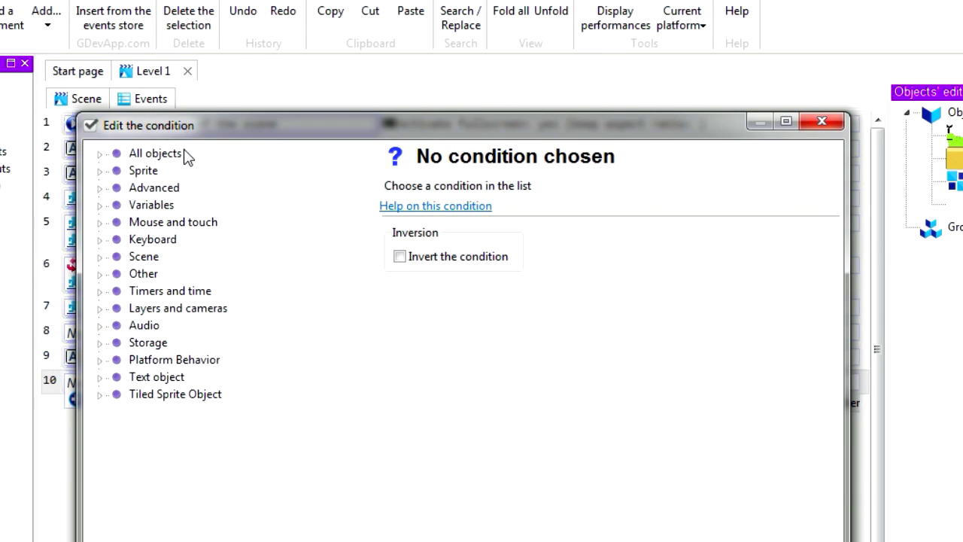
{"action": "left_click_drag", "start_coordinate": [235, 123], "coordinate": [281, 60]}
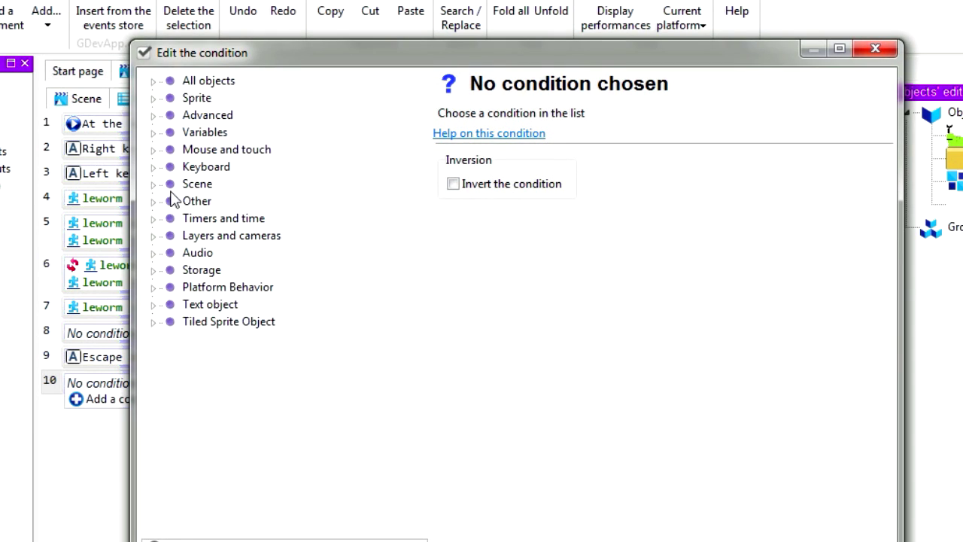
{"action": "left_click", "coordinate": [177, 112]}
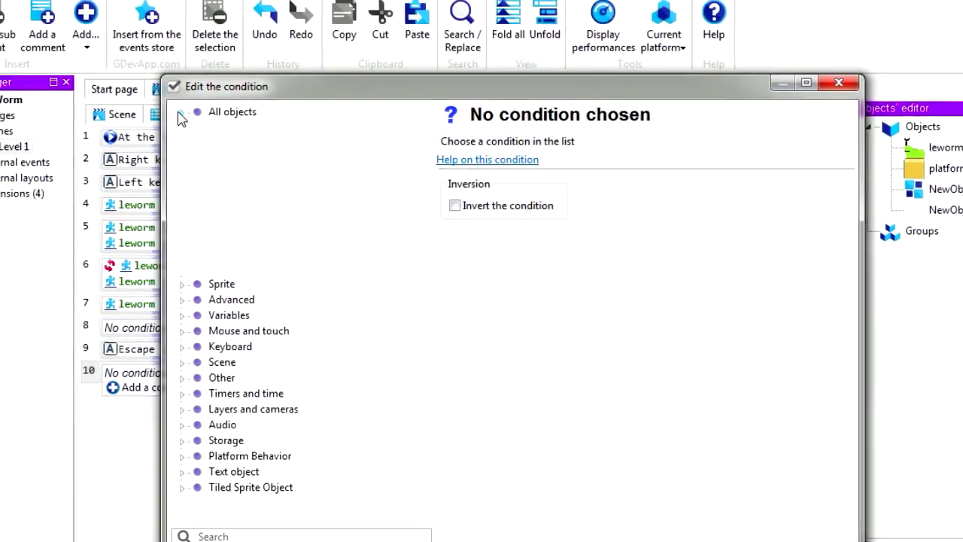
{"action": "double_click", "coordinate": [248, 268]}
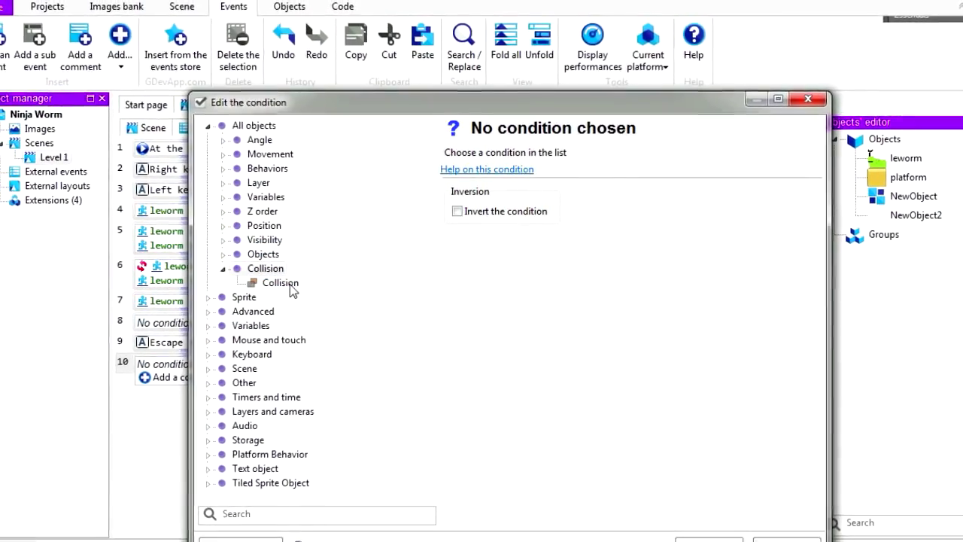
{"action": "left_click", "coordinate": [288, 284]}
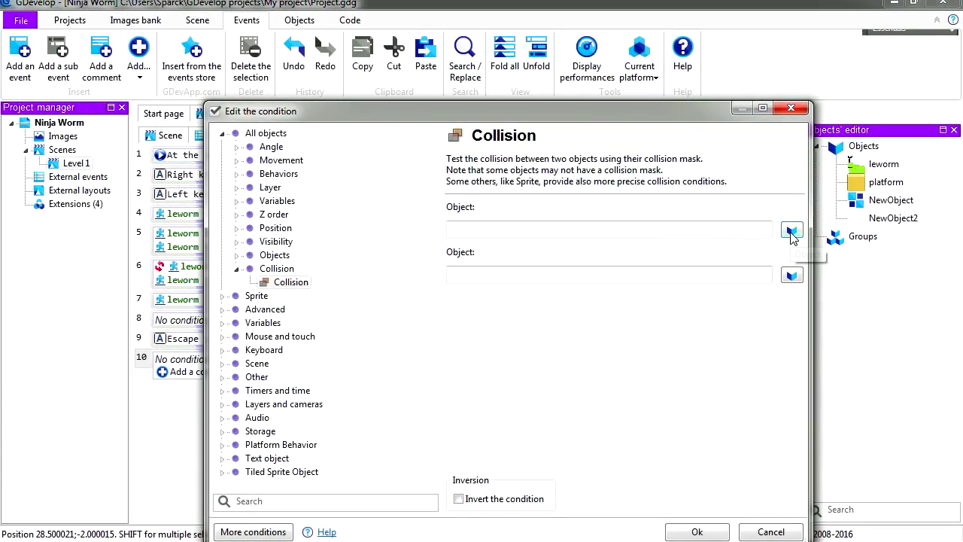
{"action": "left_click", "coordinate": [792, 231]}
{"action": "left_click", "coordinate": [353, 206]}
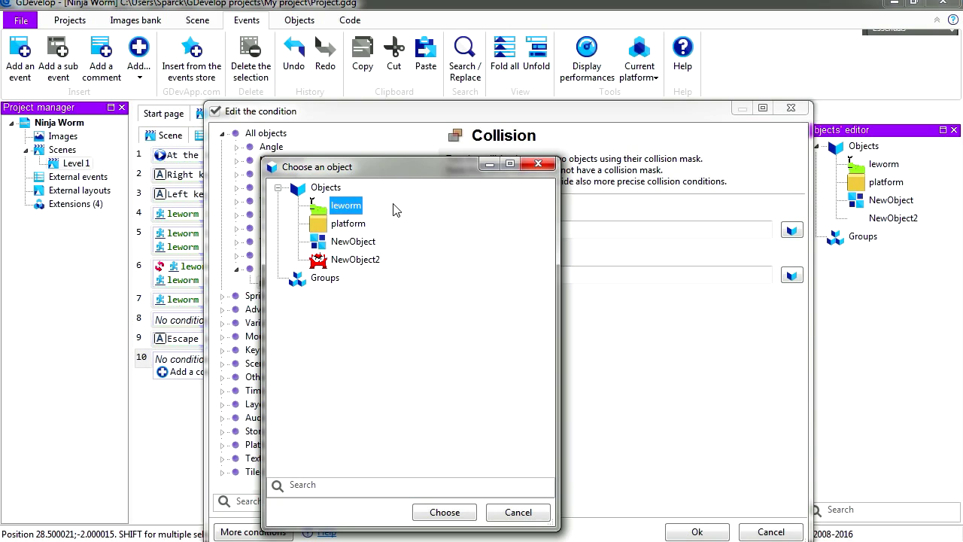
{"action": "left_click", "coordinate": [505, 487]}
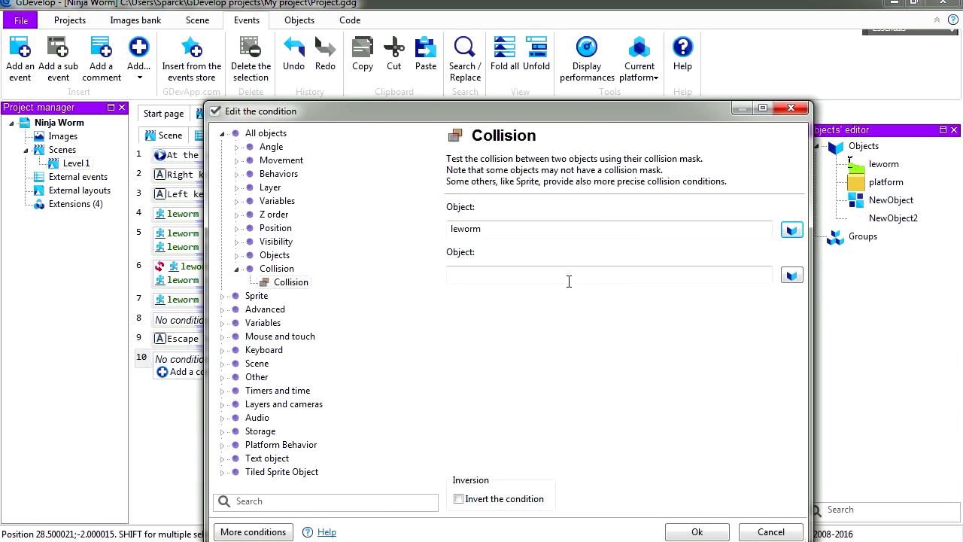
{"action": "left_click", "coordinate": [792, 275]}
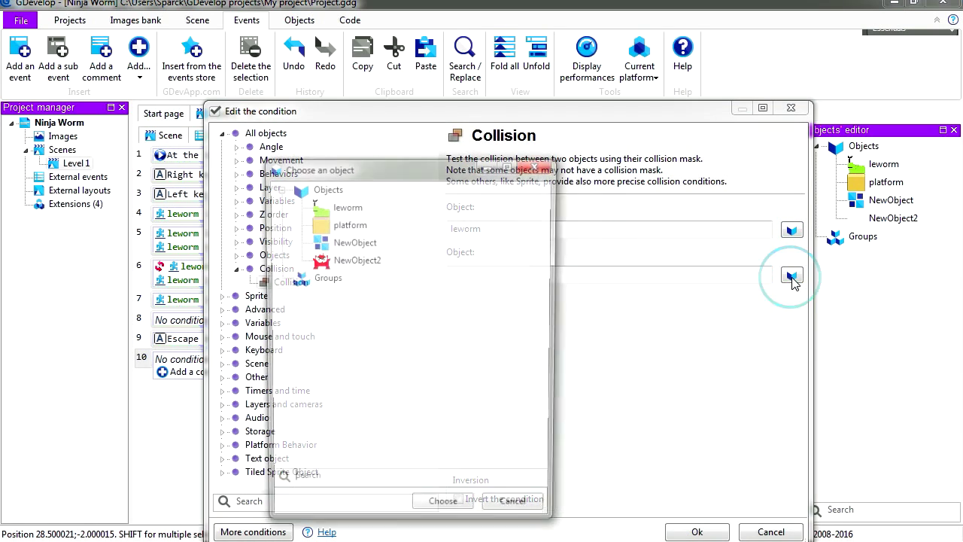
{"action": "left_click", "coordinate": [371, 268]}
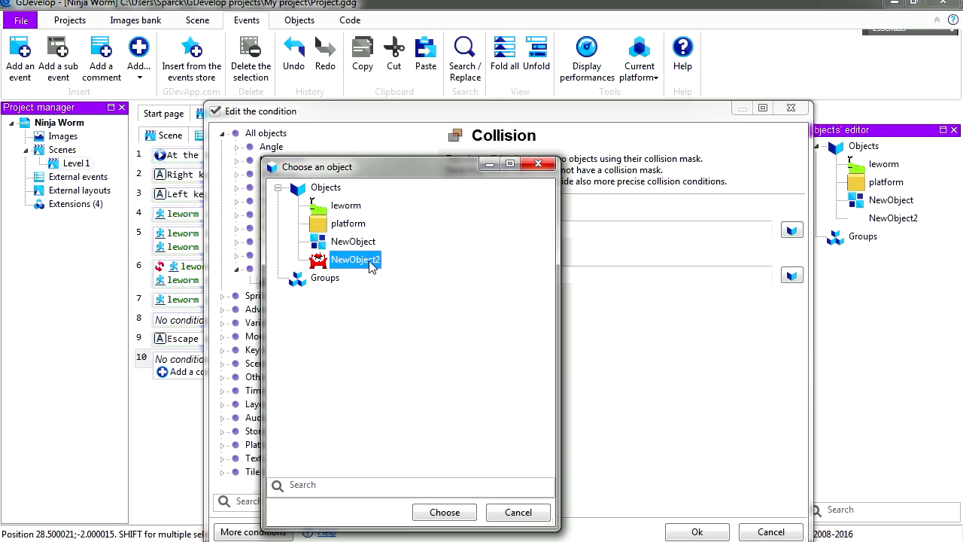
{"action": "left_click", "coordinate": [514, 516]}
{"action": "left_click", "coordinate": [790, 107]}
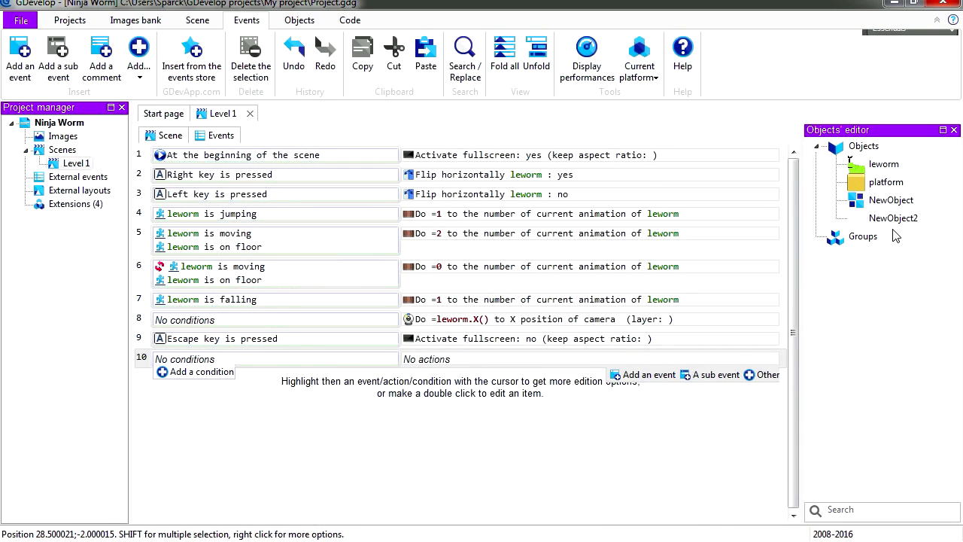
{"action": "mouse_move", "coordinate": [452, 174]}
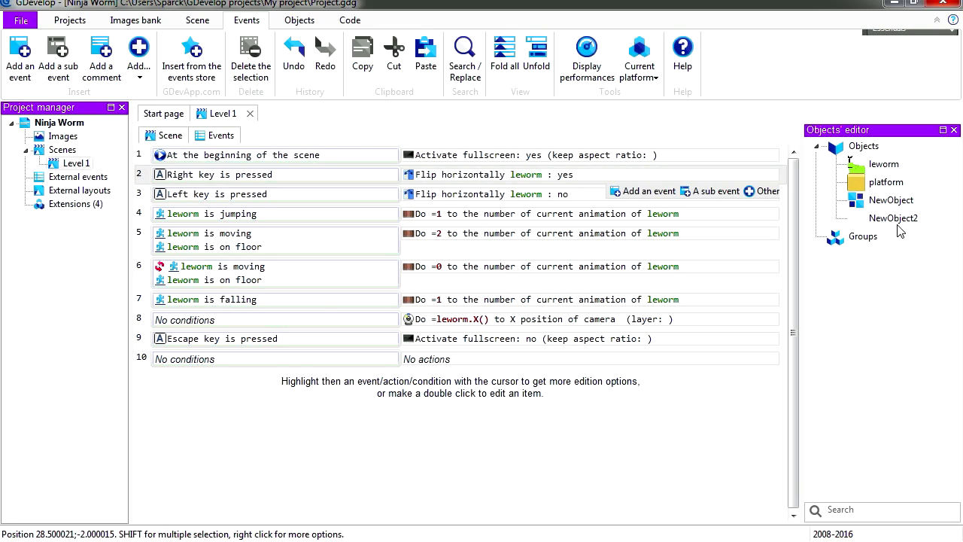
Step: Check NewObject2's red monster sprite, then rename the object to badguy
{"action": "left_click", "coordinate": [884, 220]}
{"action": "right_click", "coordinate": [884, 219]}
{"action": "left_click", "coordinate": [856, 231]}
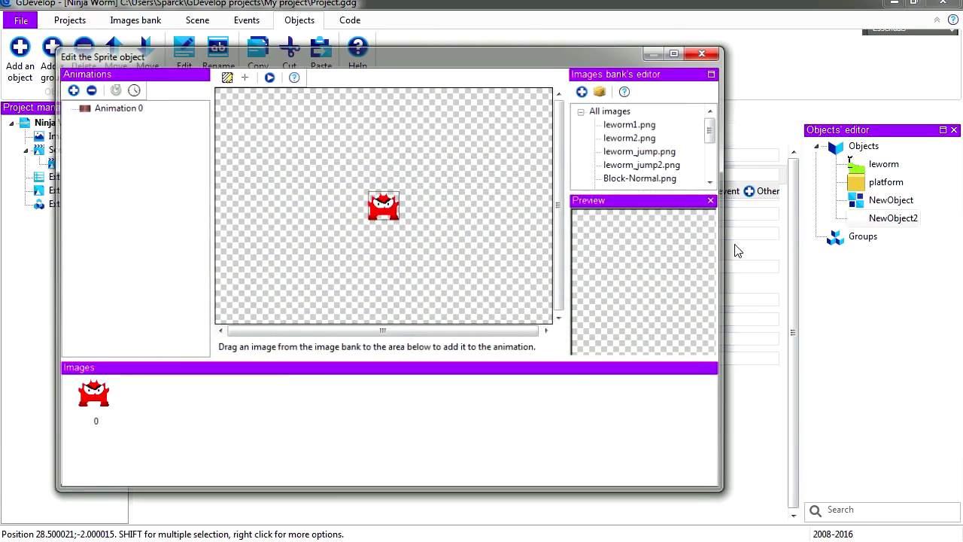
{"action": "left_click", "coordinate": [705, 50]}
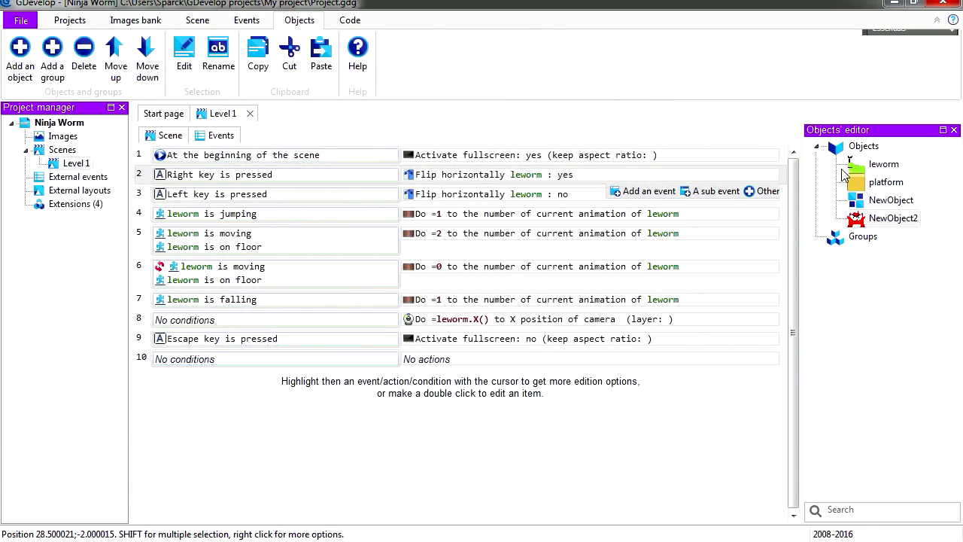
{"action": "left_click", "coordinate": [892, 219]}
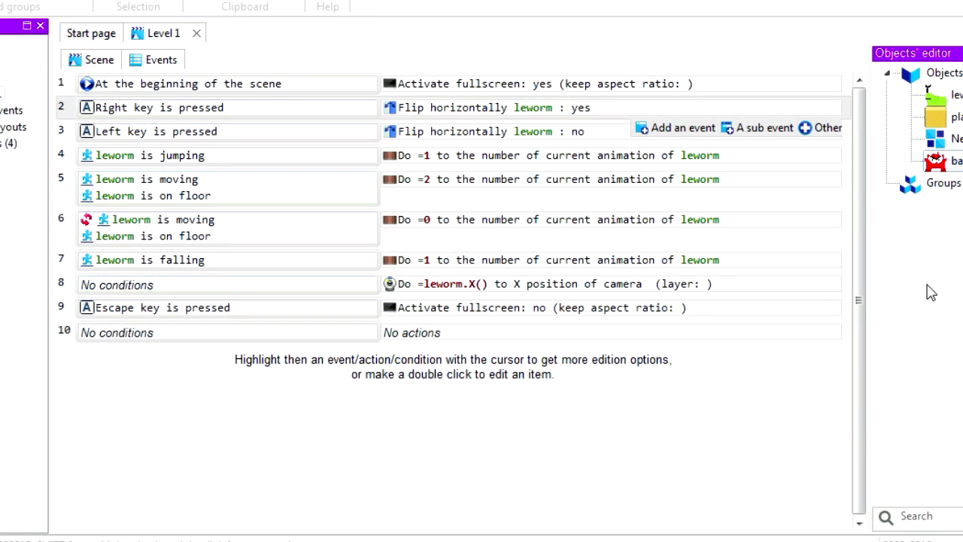
{"action": "mouse_move", "coordinate": [225, 333]}
{"action": "left_click", "coordinate": [316, 419]}
Step: Give event 10 the condition 'leworm is in collision with badguy'
{"action": "left_click", "coordinate": [141, 350]}
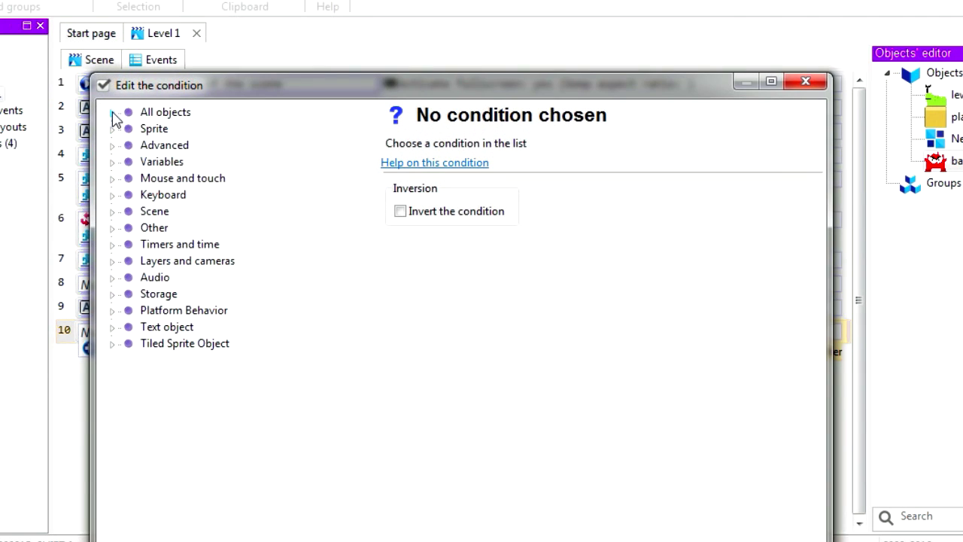
{"action": "left_click", "coordinate": [112, 113]}
{"action": "left_click", "coordinate": [132, 277]}
{"action": "left_click", "coordinate": [177, 295]}
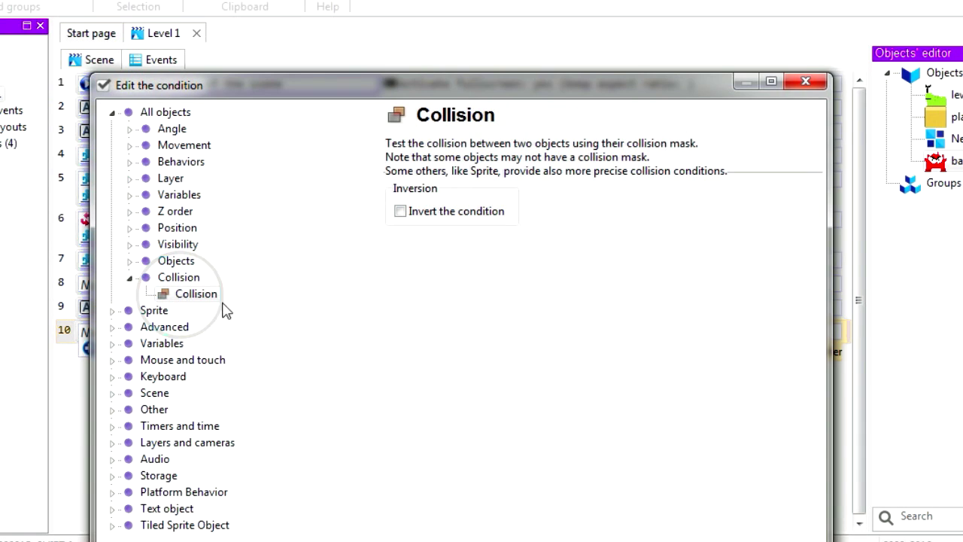
{"action": "left_click", "coordinate": [806, 231]}
{"action": "left_click", "coordinate": [270, 202]}
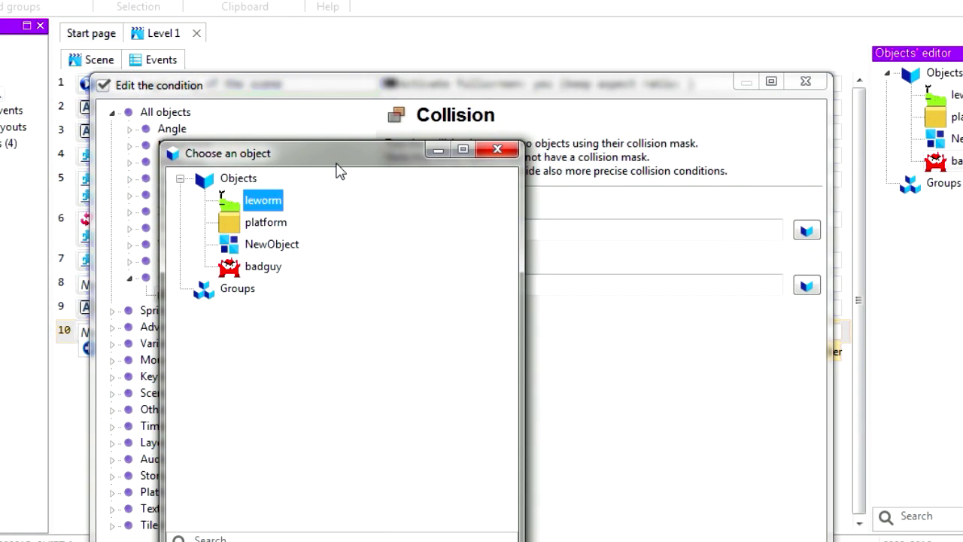
{"action": "left_click_drag", "start_coordinate": [339, 160], "coordinate": [481, 17]}
{"action": "left_click", "coordinate": [522, 427]}
{"action": "left_click", "coordinate": [806, 285]}
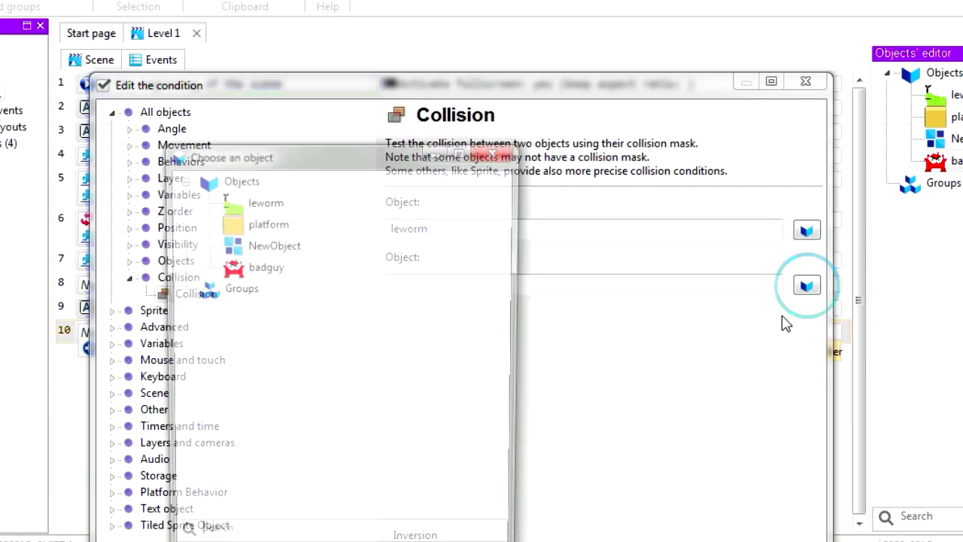
{"action": "left_click", "coordinate": [262, 267]}
{"action": "left_click_drag", "start_coordinate": [387, 153], "coordinate": [571, 12]}
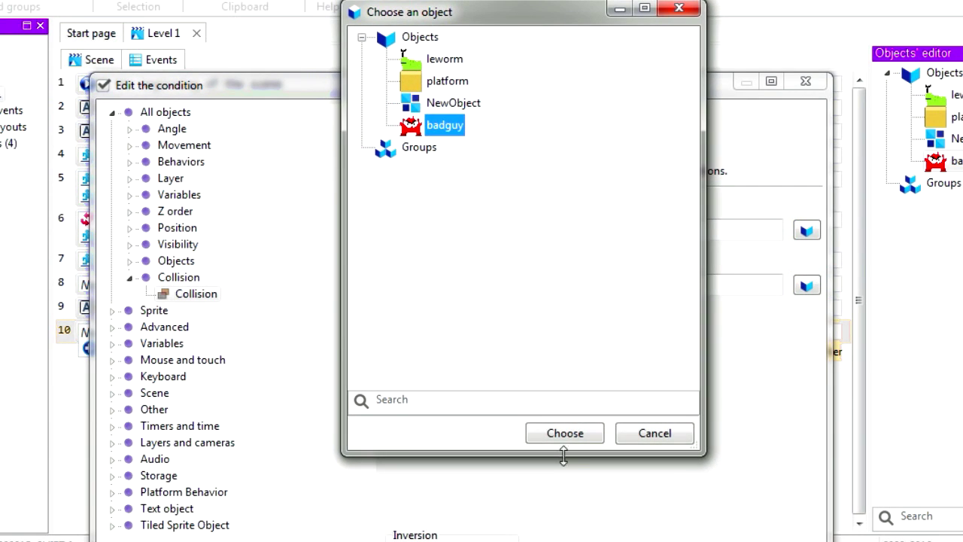
{"action": "left_click", "coordinate": [573, 439]}
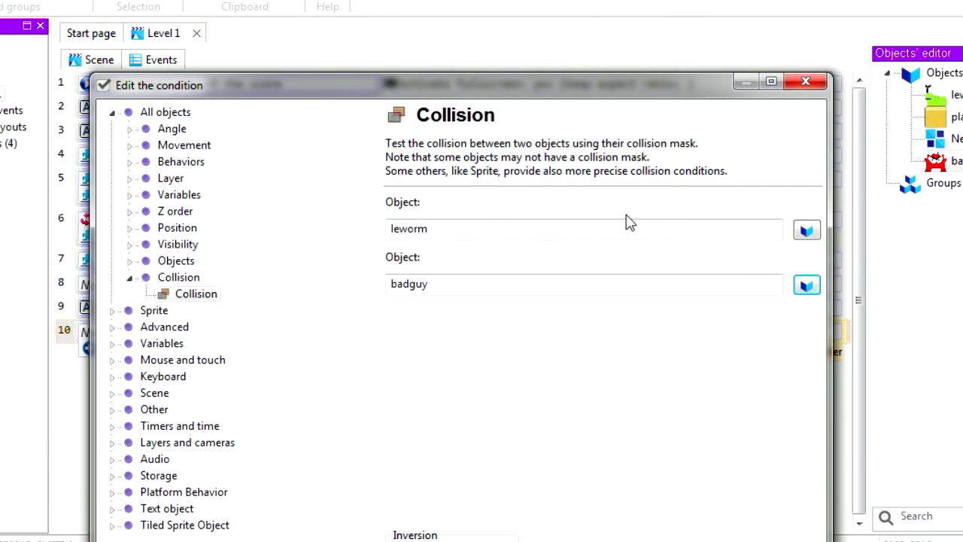
{"action": "left_click", "coordinate": [683, 516]}
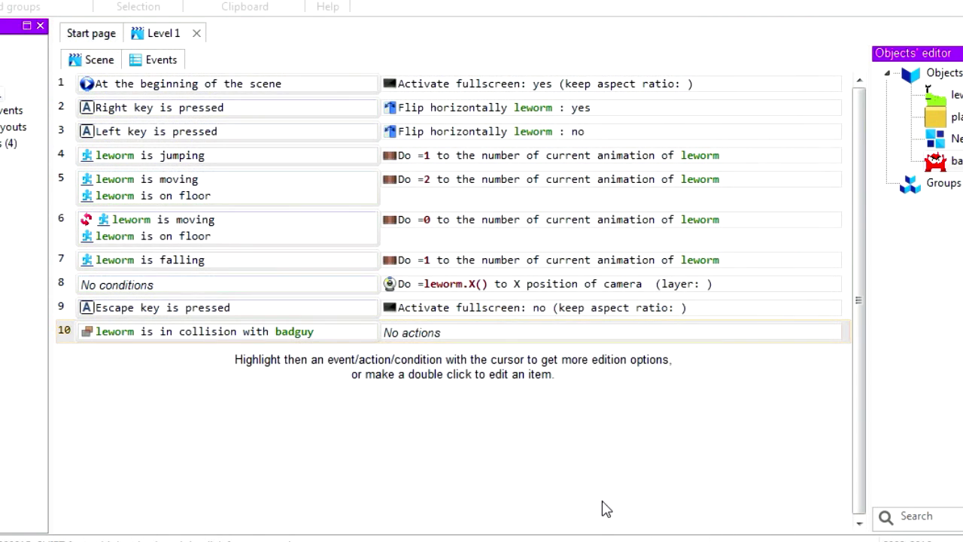
{"action": "mouse_move", "coordinate": [435, 338]}
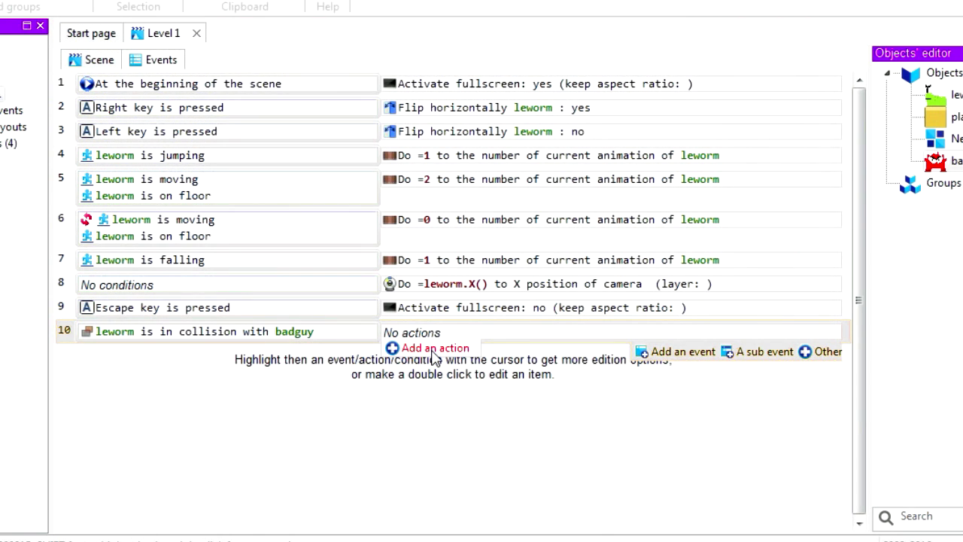
Step: Choose the platform behavior's ignore-default-controls action for event 10
{"action": "left_click", "coordinate": [434, 349]}
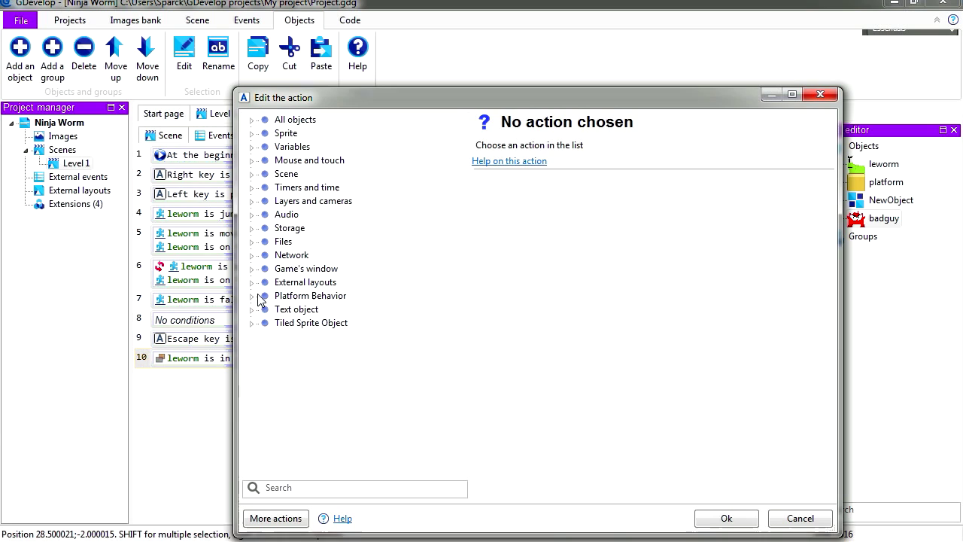
{"action": "left_click", "coordinate": [252, 296]}
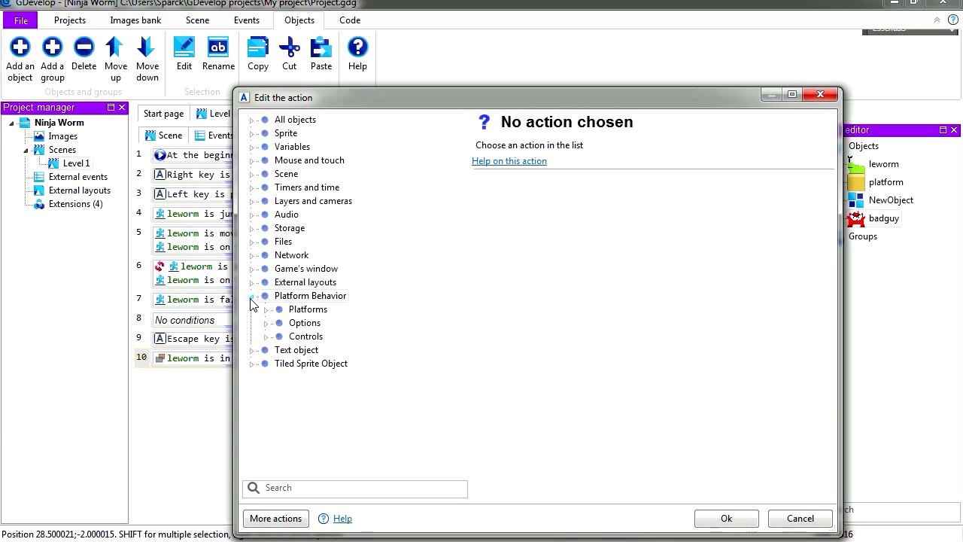
{"action": "left_click", "coordinate": [252, 297]}
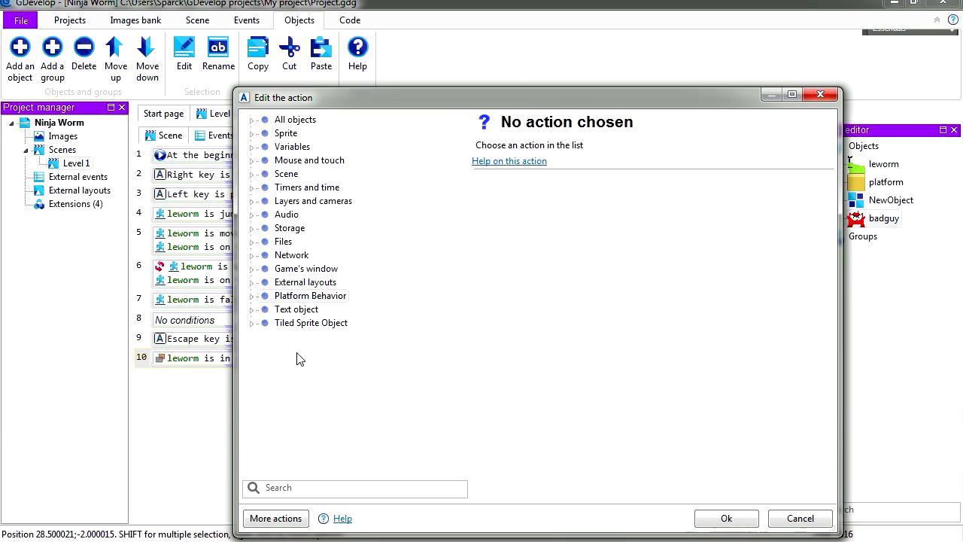
{"action": "left_click", "coordinate": [251, 296]}
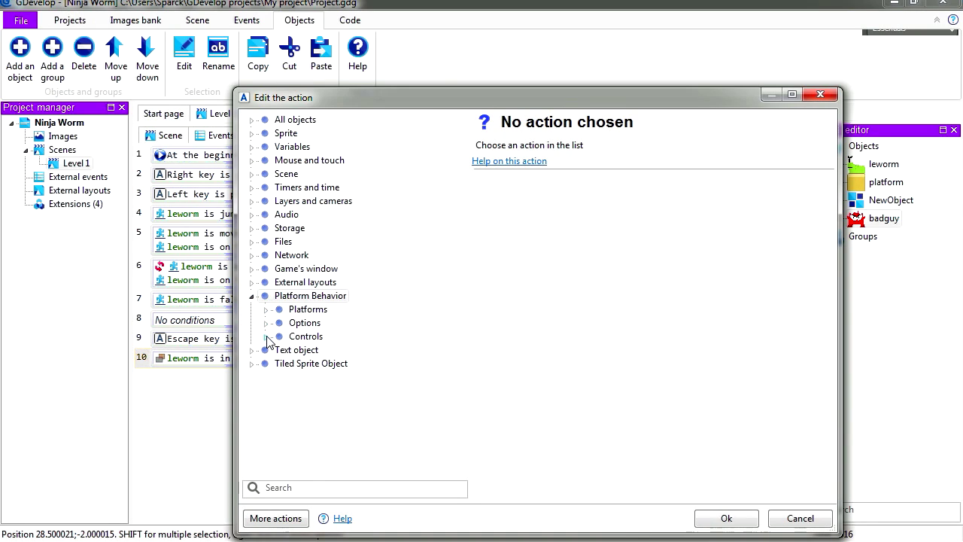
{"action": "left_click", "coordinate": [266, 337]}
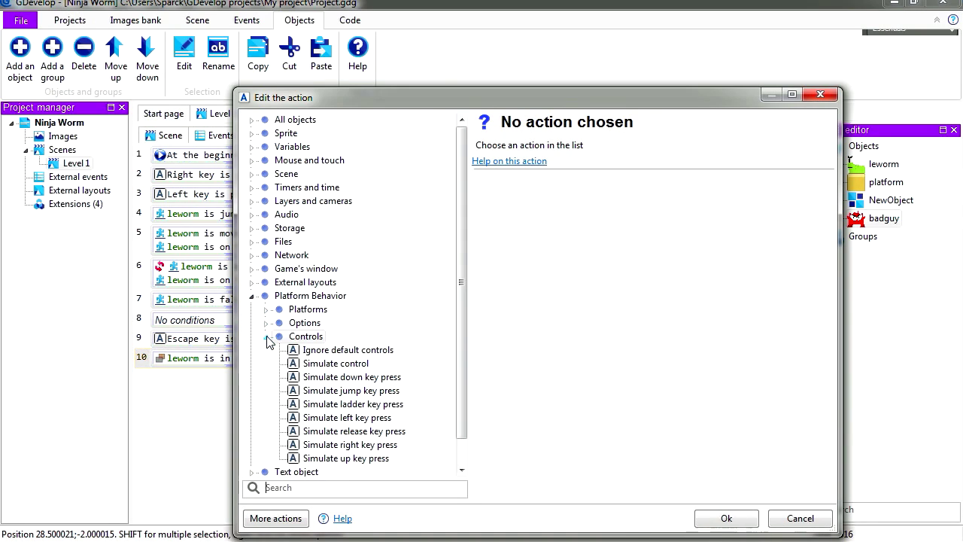
{"action": "left_click", "coordinate": [352, 350]}
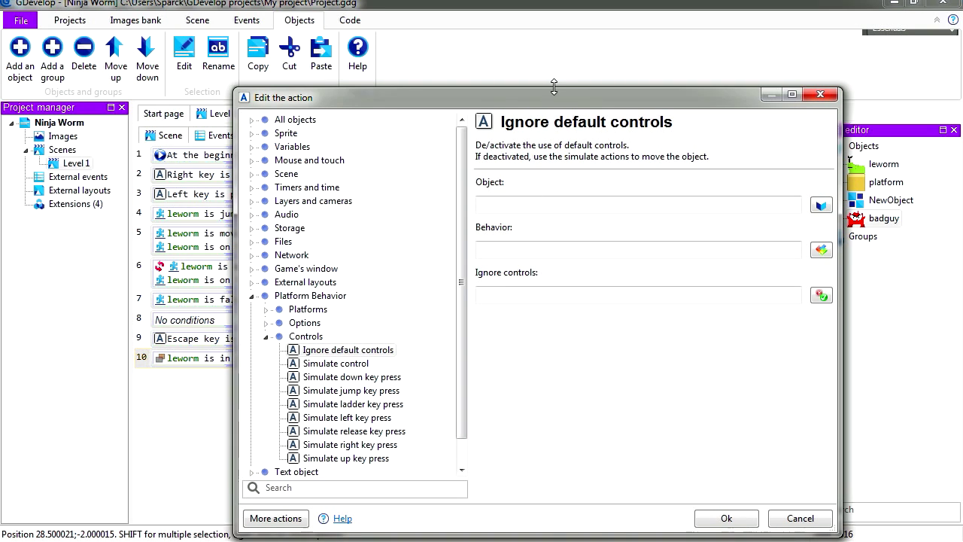
{"action": "left_click_drag", "start_coordinate": [554, 89], "coordinate": [516, 53]}
Step: Set the action to leworm, PlatformerObject behavior, ignore controls Yes, and save it
{"action": "left_click", "coordinate": [775, 171]}
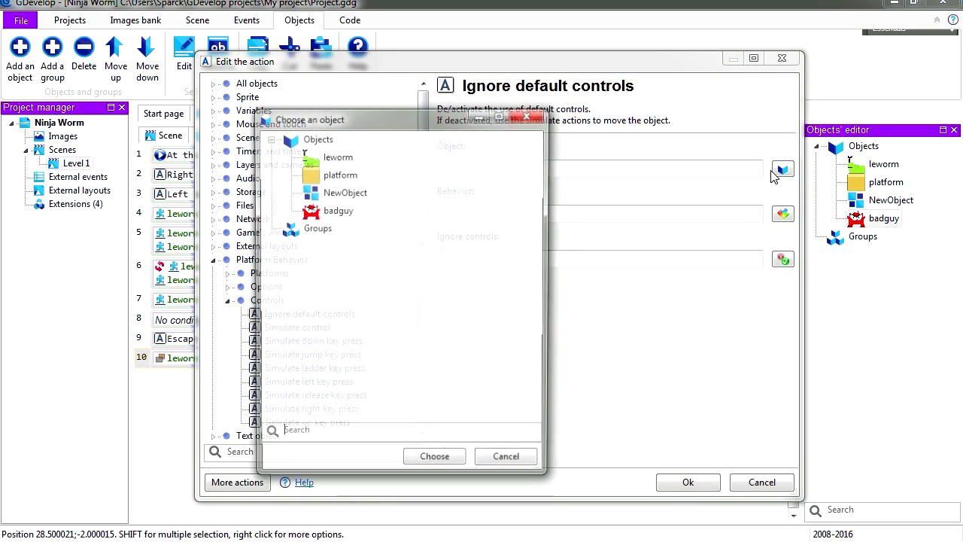
{"action": "left_click", "coordinate": [338, 158]}
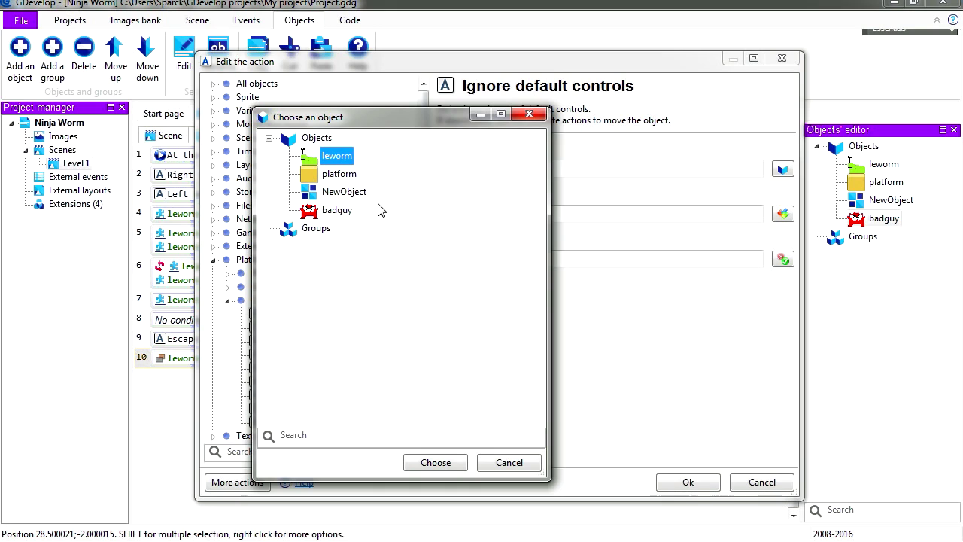
{"action": "left_click", "coordinate": [455, 463]}
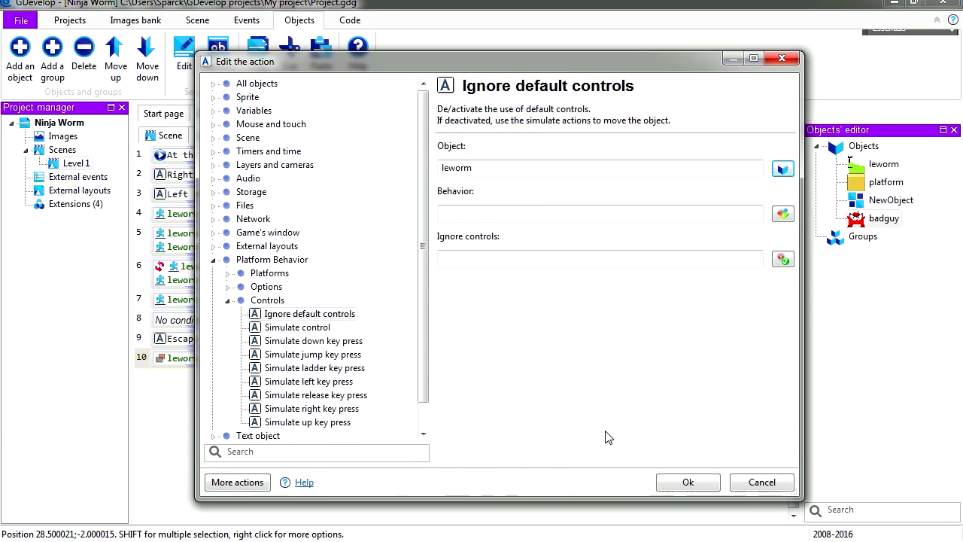
{"action": "left_click", "coordinate": [783, 215]}
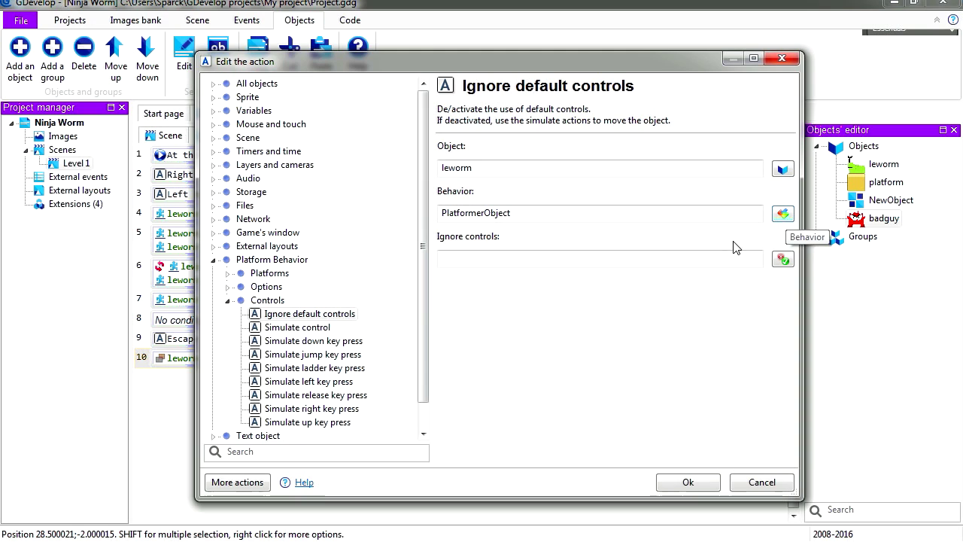
{"action": "left_click", "coordinate": [783, 258]}
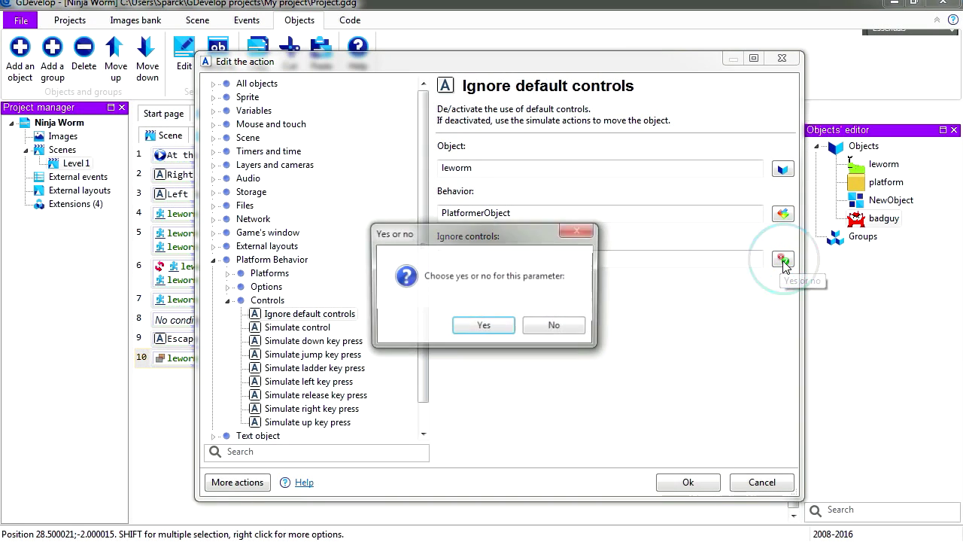
{"action": "left_click", "coordinate": [469, 340]}
{"action": "left_click", "coordinate": [681, 478]}
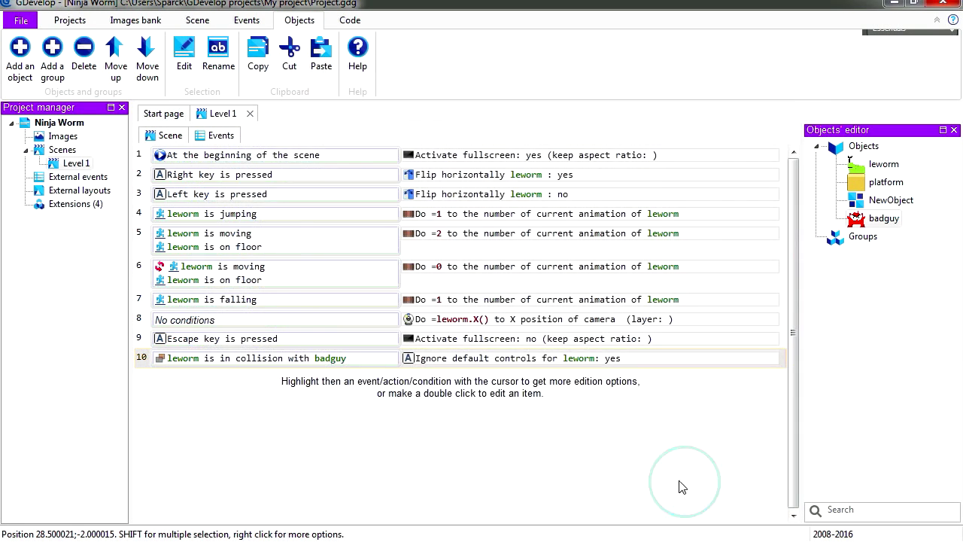
{"action": "left_click", "coordinate": [165, 136]}
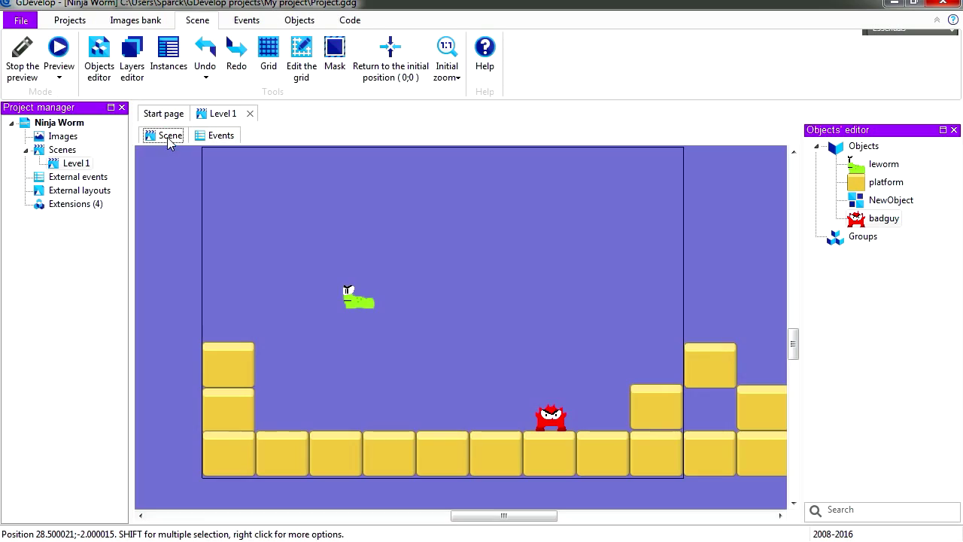
{"action": "left_click", "coordinate": [58, 49]}
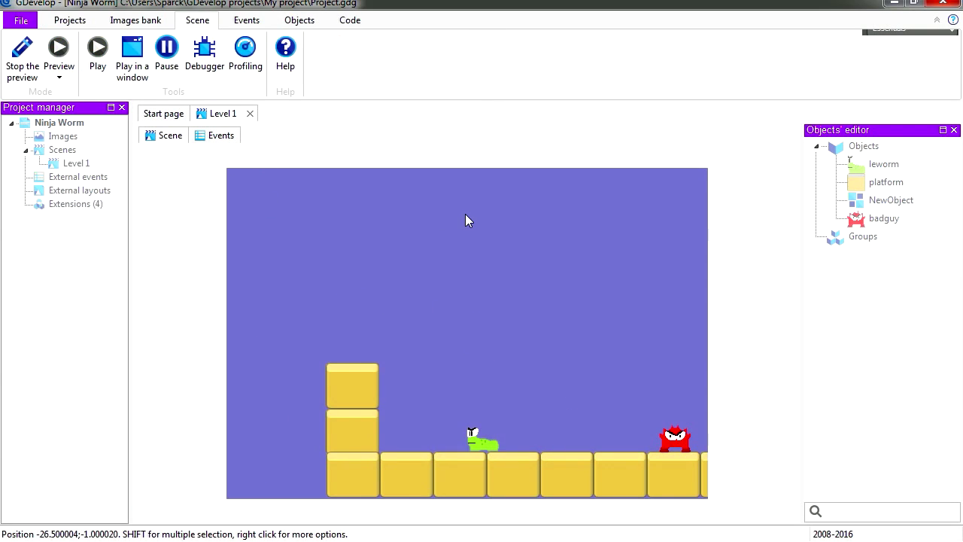
{"action": "key", "text": "Right"}
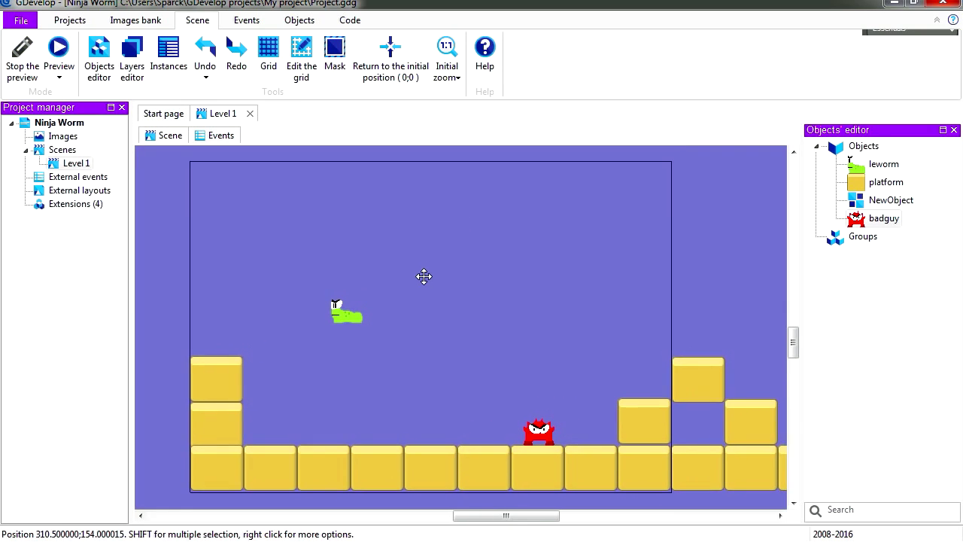
{"action": "left_click", "coordinate": [225, 135]}
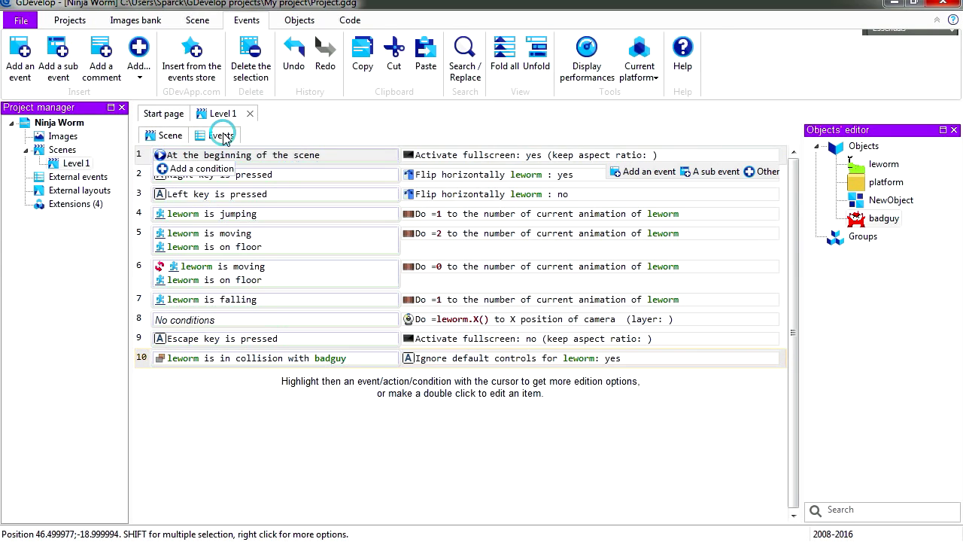
{"action": "mouse_move", "coordinate": [461, 167]}
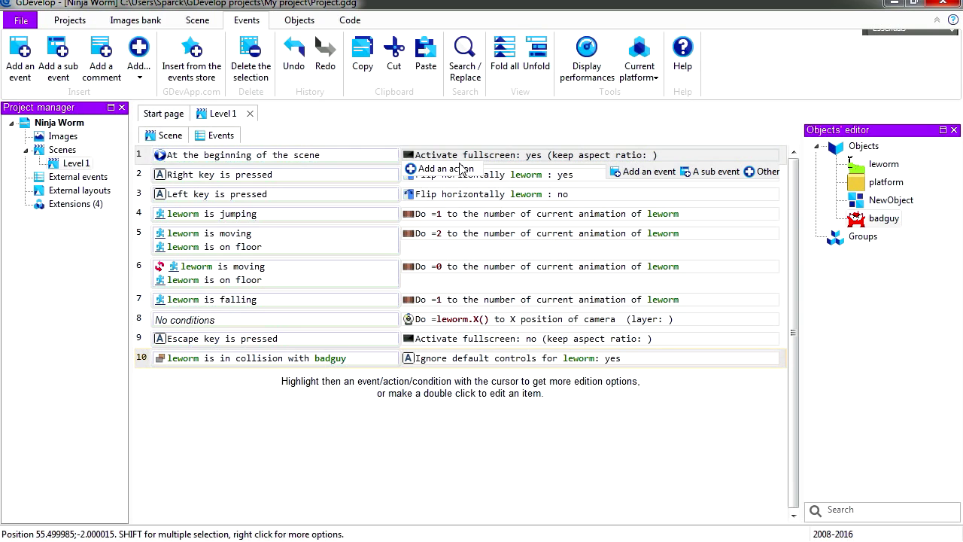
Step: Add a variable-value action to the first event using a new scene variable PlayerAlive
{"action": "left_click", "coordinate": [457, 173]}
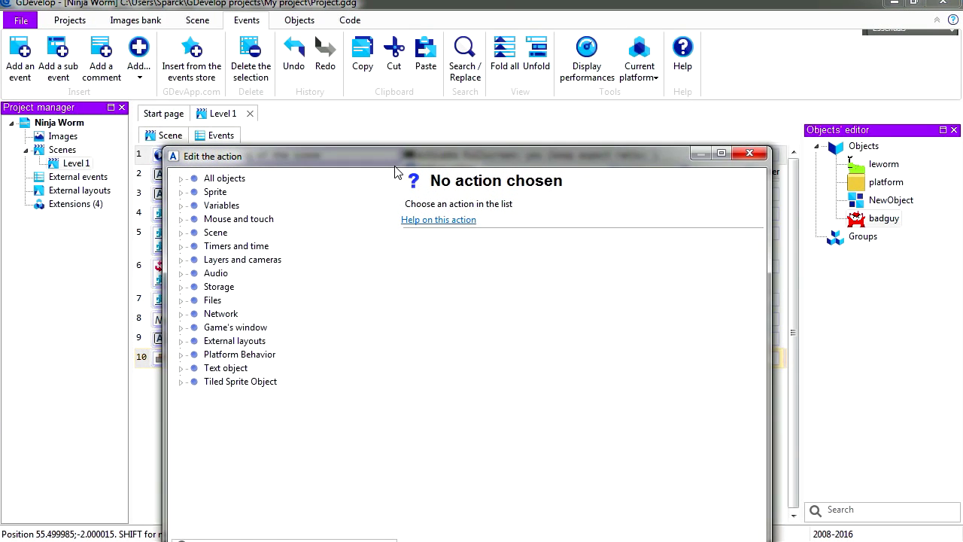
{"action": "left_click_drag", "start_coordinate": [396, 161], "coordinate": [491, 135]}
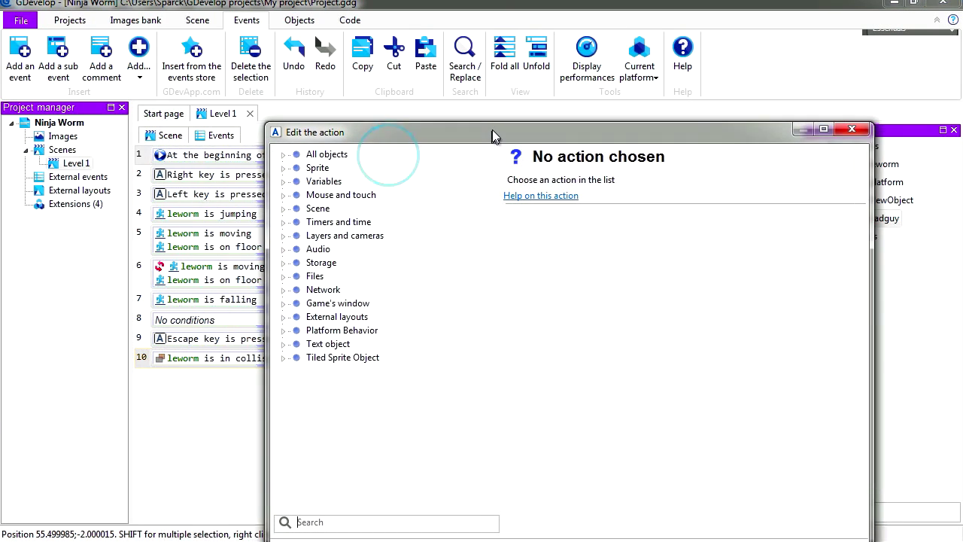
{"action": "left_click", "coordinate": [283, 181]}
{"action": "left_click", "coordinate": [380, 222]}
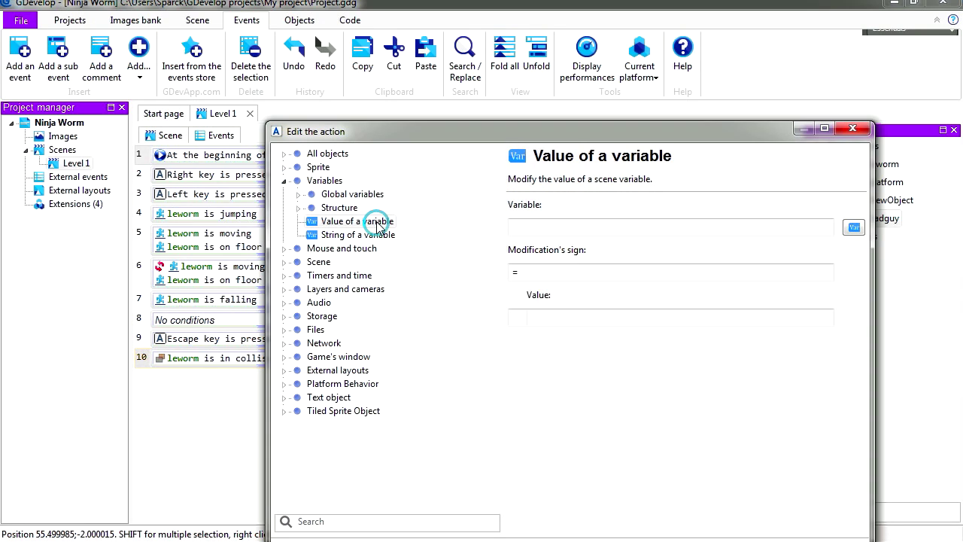
{"action": "left_click_drag", "start_coordinate": [572, 135], "coordinate": [481, 125]}
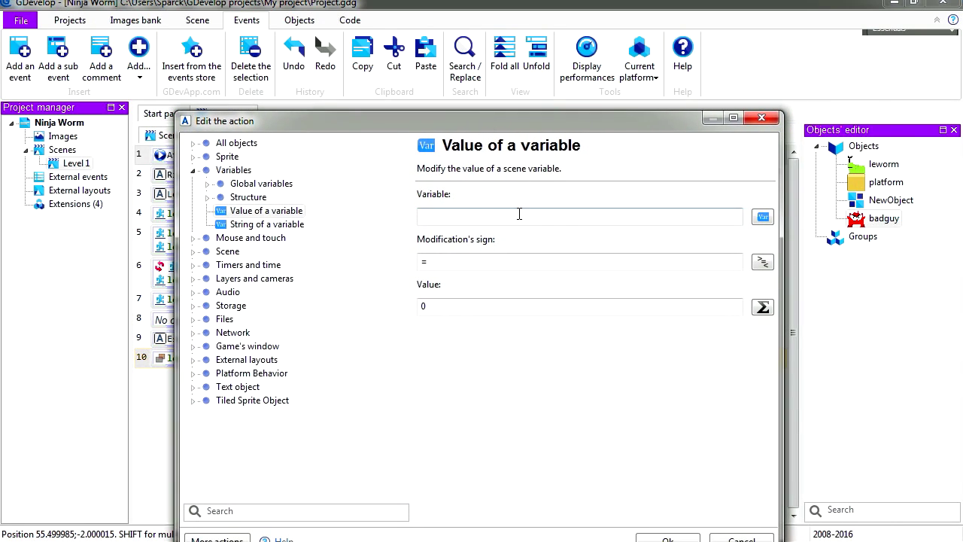
{"action": "left_click", "coordinate": [763, 218]}
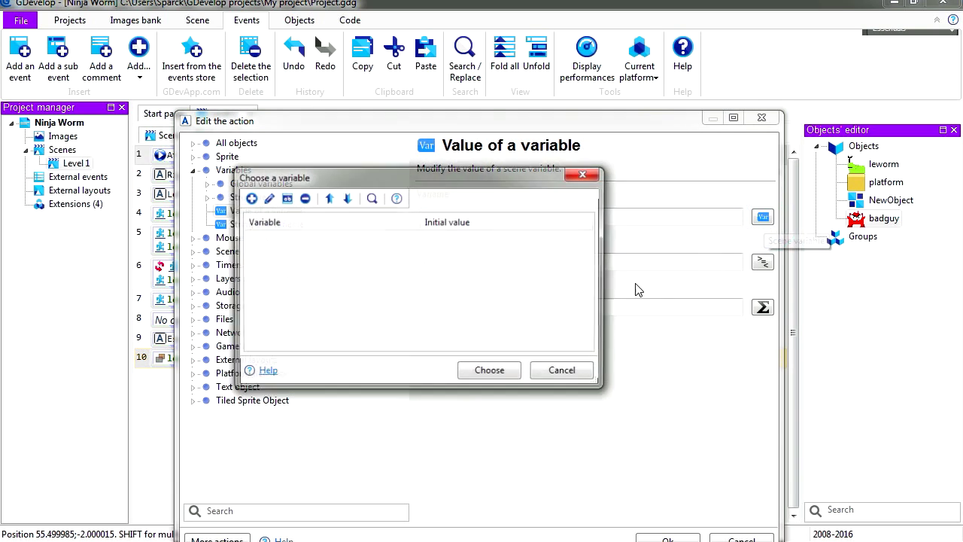
{"action": "left_click", "coordinate": [250, 199]}
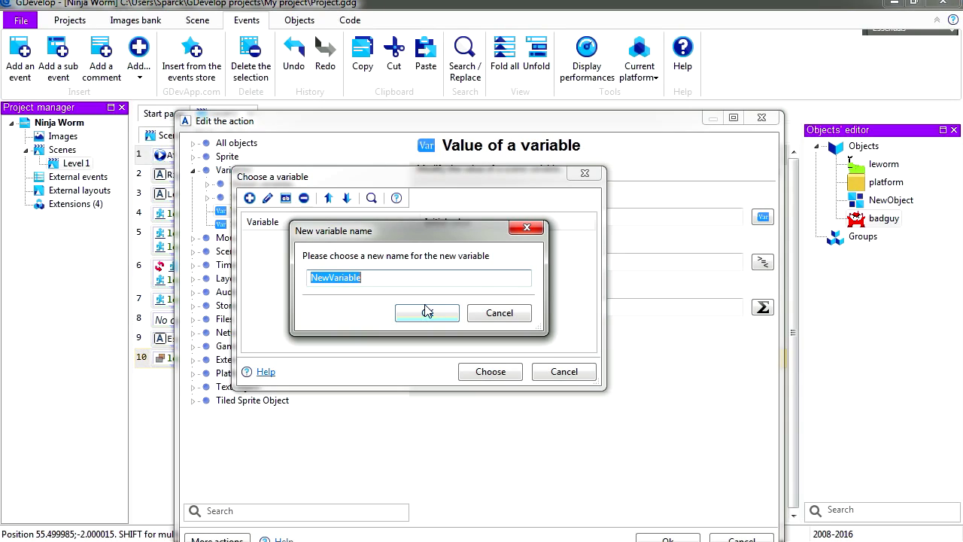
{"action": "type", "text": "PlayerAlive"}
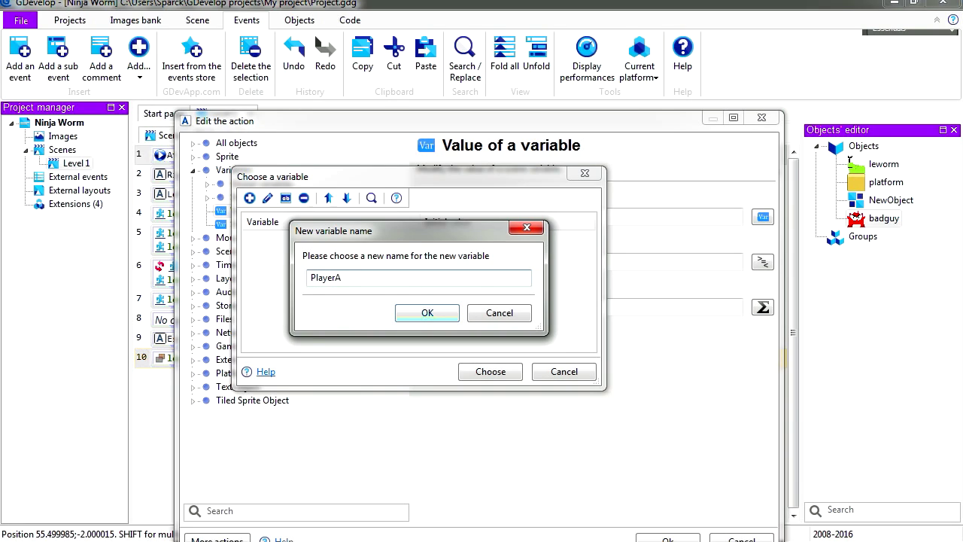
{"action": "left_click", "coordinate": [438, 316]}
{"action": "double_click", "coordinate": [433, 238]}
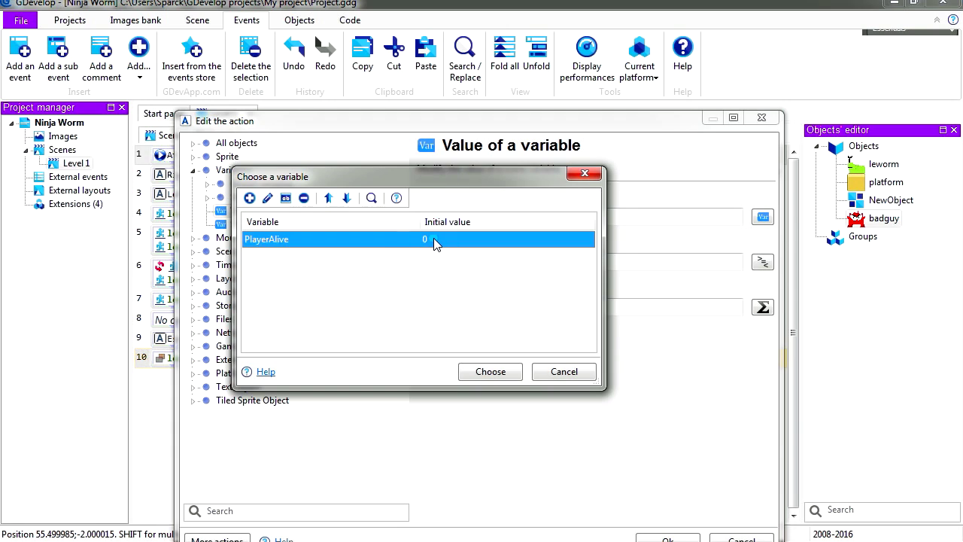
Step: Set PlayerAlive's value to 1 and save the action
{"action": "left_click", "coordinate": [455, 310]}
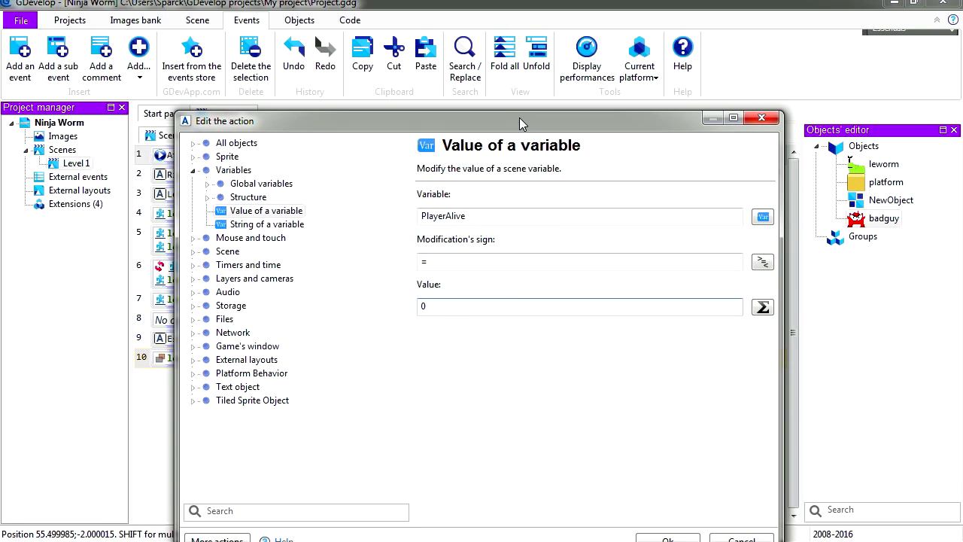
{"action": "left_click_drag", "start_coordinate": [519, 117], "coordinate": [517, 82]}
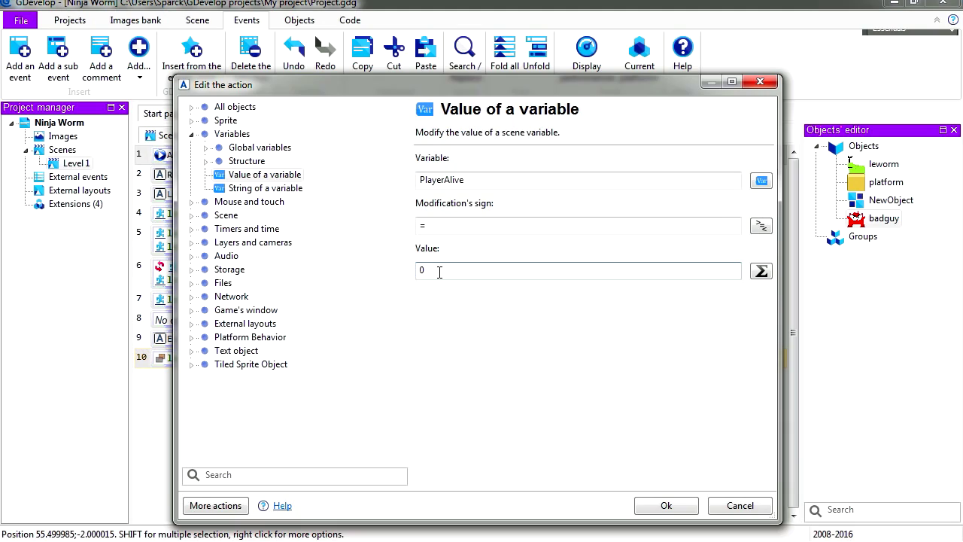
{"action": "left_click_drag", "start_coordinate": [439, 270], "coordinate": [405, 286]}
{"action": "type", "text": "1"}
{"action": "left_click", "coordinate": [664, 516]}
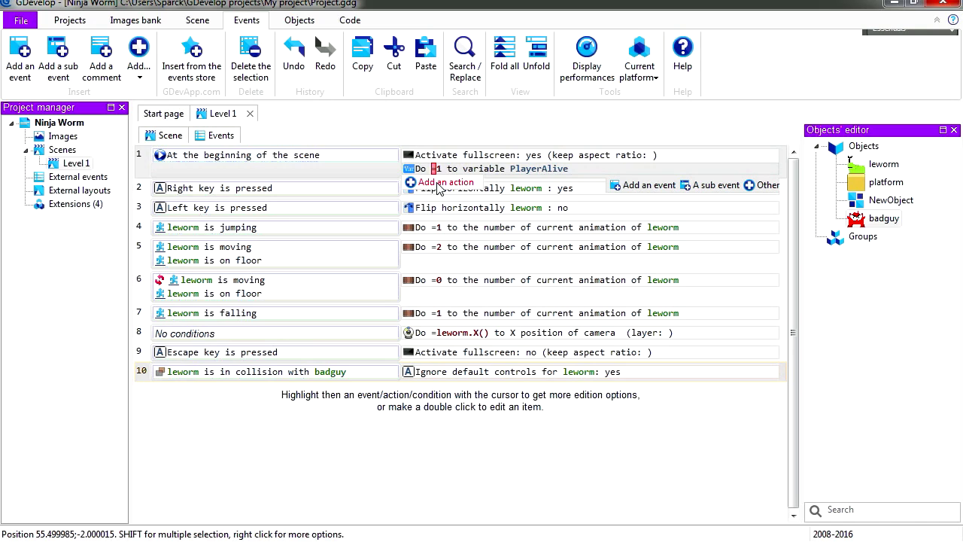
{"action": "left_click", "coordinate": [167, 136]}
Step: Insert a new text object into Level 1, enabling the text extension
{"action": "right_click", "coordinate": [317, 243]}
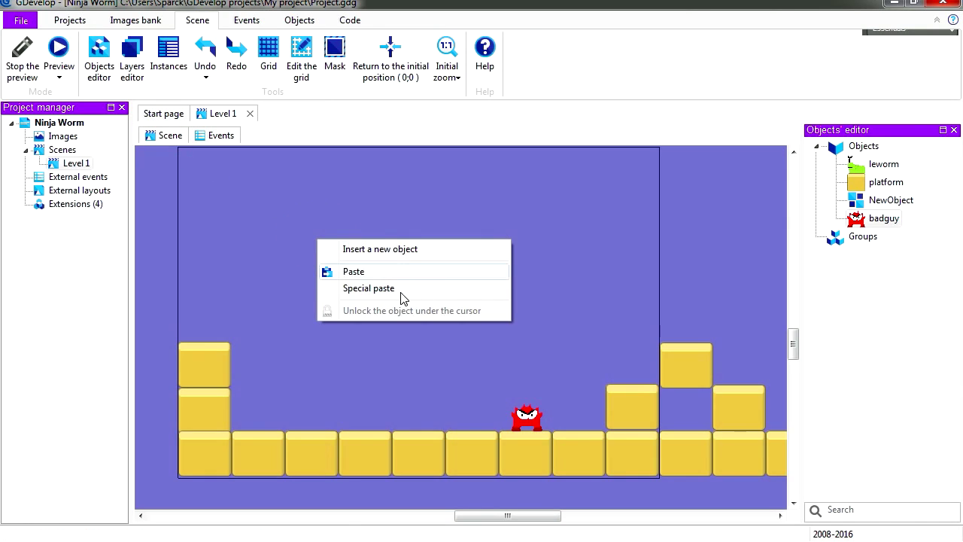
{"action": "left_click", "coordinate": [392, 249]}
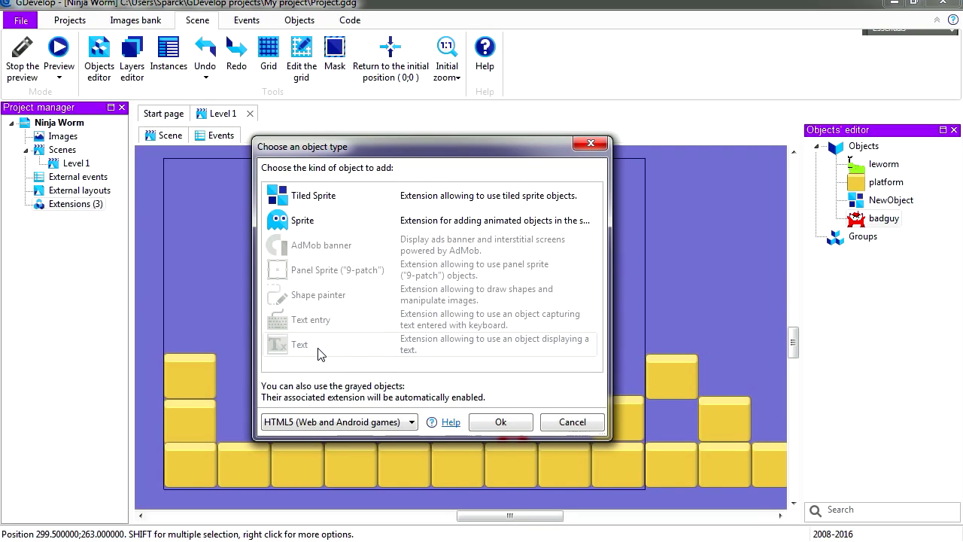
{"action": "double_click", "coordinate": [317, 348]}
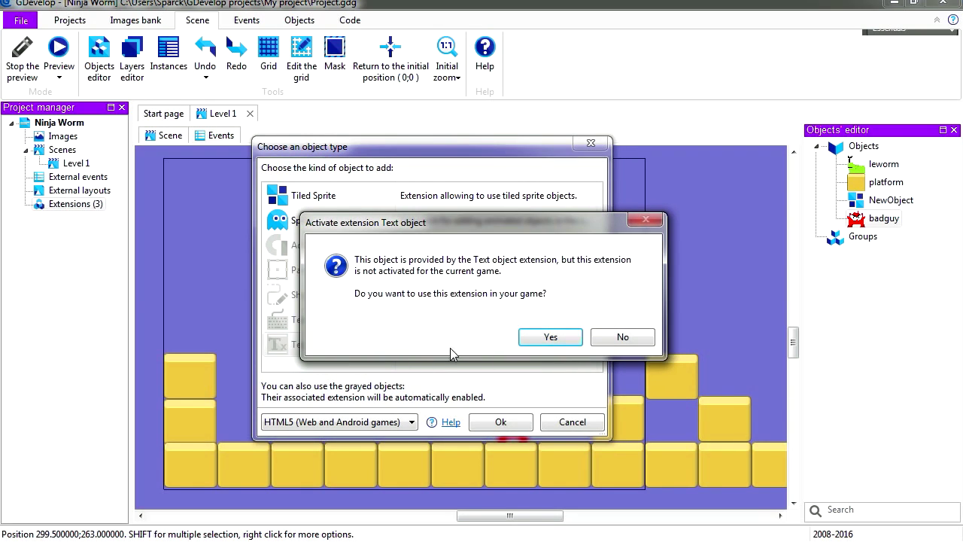
{"action": "left_click", "coordinate": [553, 337]}
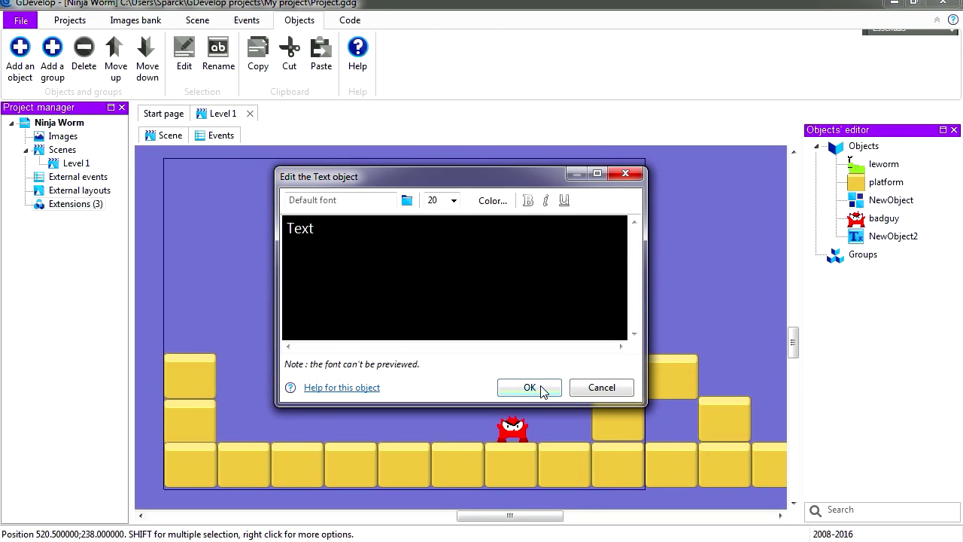
{"action": "left_click", "coordinate": [541, 389]}
Step: Drag the text object near the level's top-left and return to the events
{"action": "left_click", "coordinate": [414, 366]}
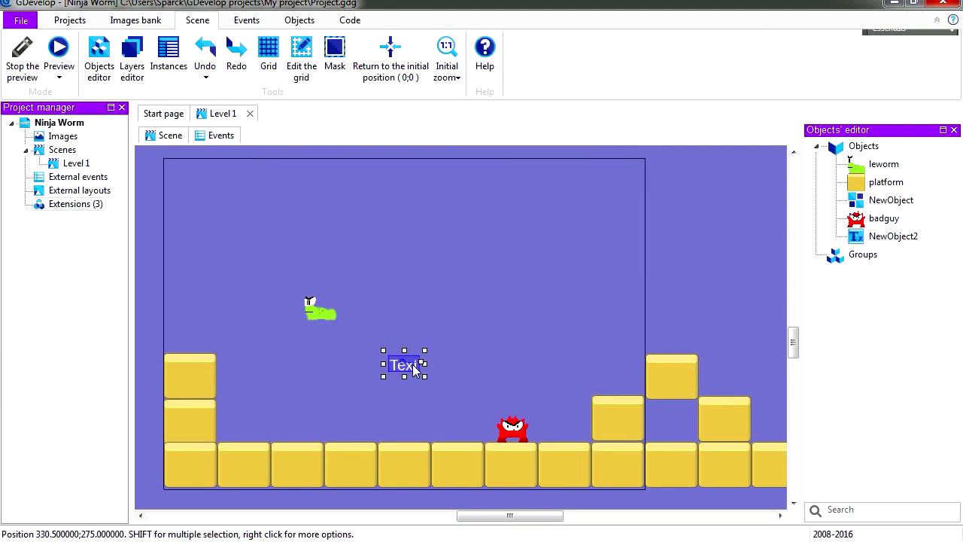
{"action": "mouse_move", "coordinate": [414, 368]}
{"action": "left_mouse_down"}
{"action": "mouse_move", "coordinate": [333, 266]}
{"action": "mouse_move", "coordinate": [300, 197]}
{"action": "mouse_move", "coordinate": [284, 191]}
{"action": "left_mouse_up"}
{"action": "left_click", "coordinate": [254, 155]}
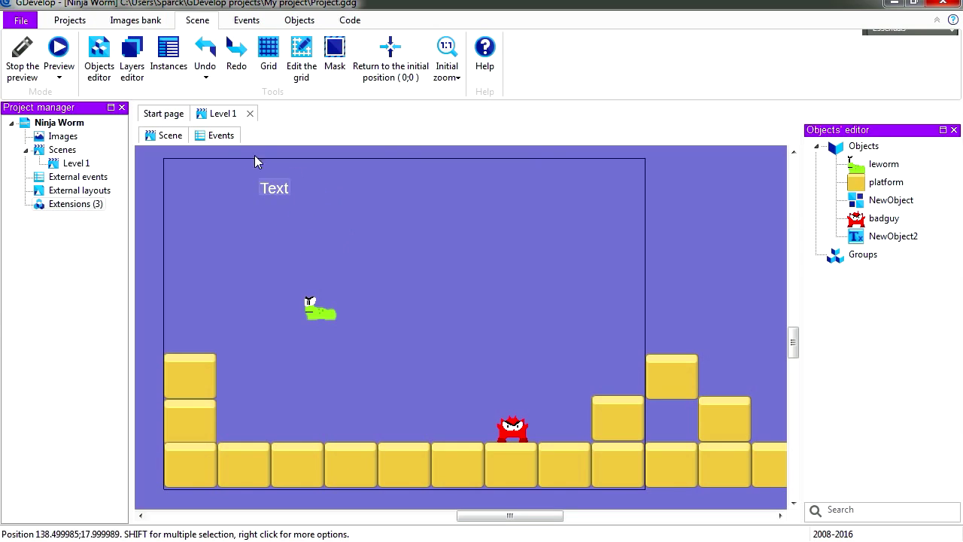
{"action": "left_click", "coordinate": [220, 135]}
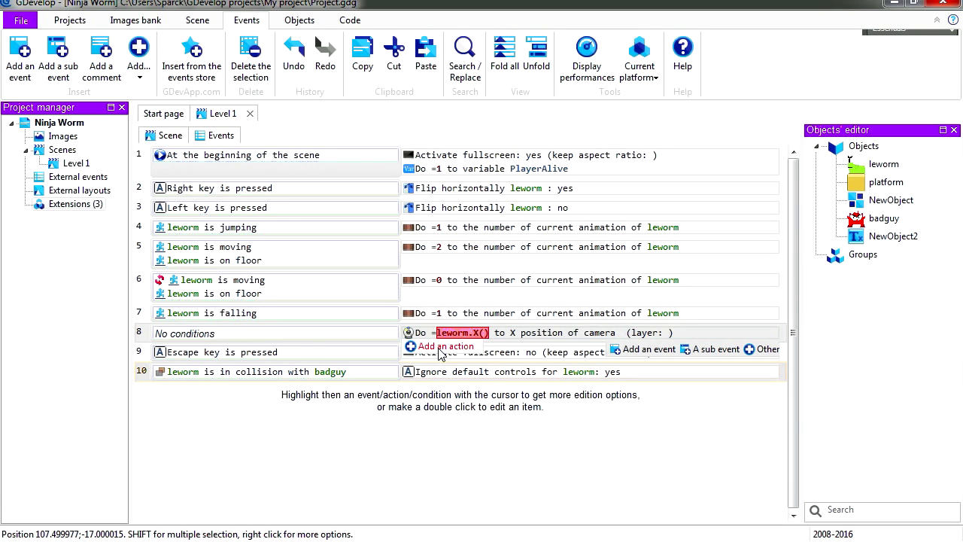
{"action": "left_click", "coordinate": [442, 352]}
Step: Add a modify-the-text action targeting NewObject2 to event 8
{"action": "left_click_drag", "start_coordinate": [430, 163], "coordinate": [476, 107]}
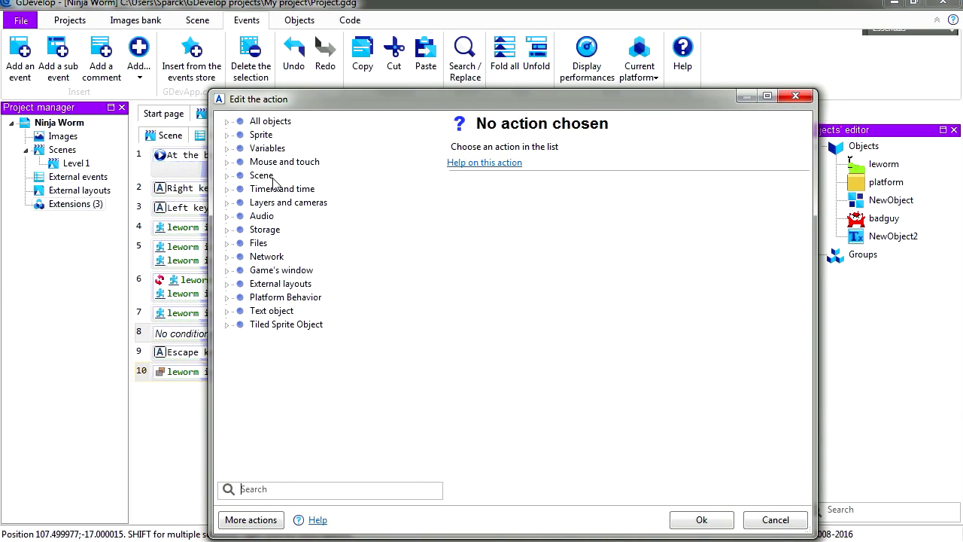
{"action": "left_click", "coordinate": [227, 310]}
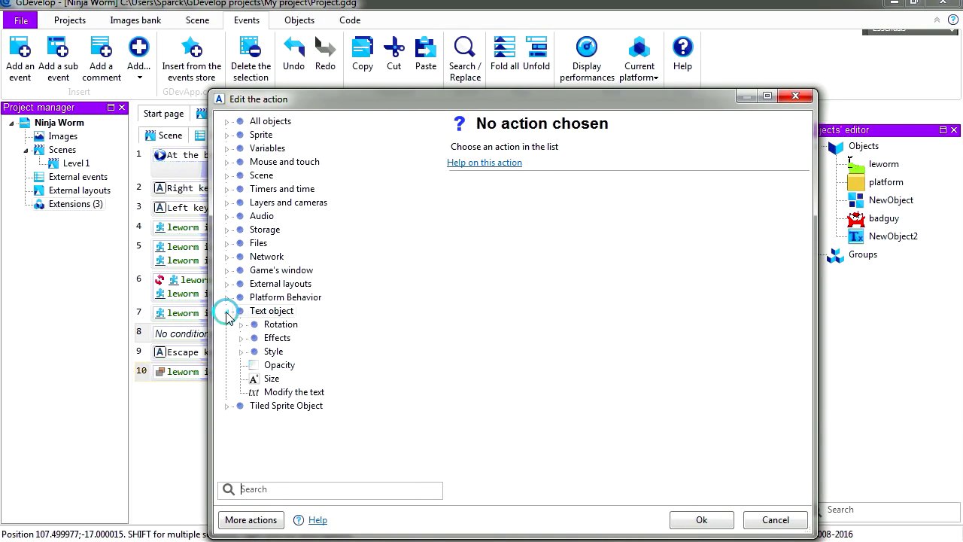
{"action": "left_click", "coordinate": [304, 393]}
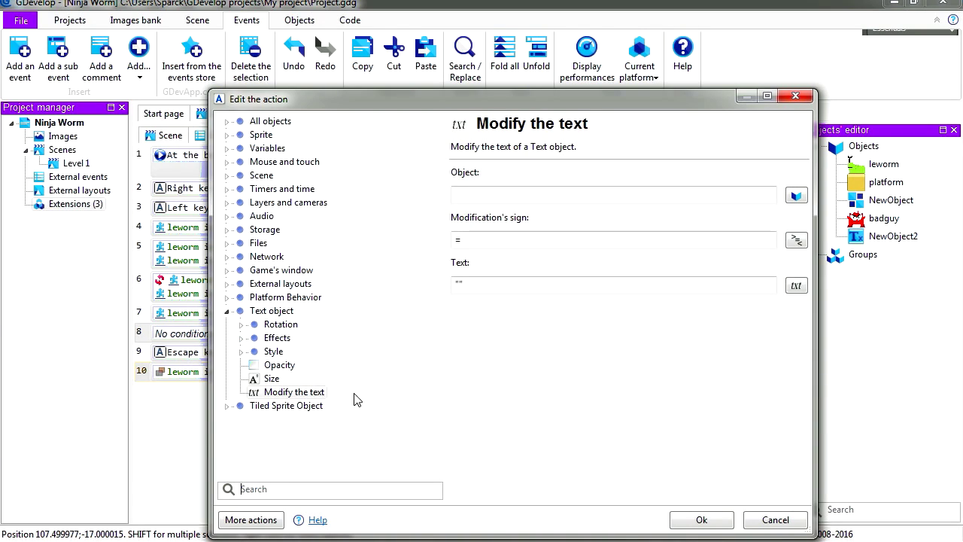
{"action": "left_click", "coordinate": [798, 197]}
{"action": "left_click", "coordinate": [360, 194]}
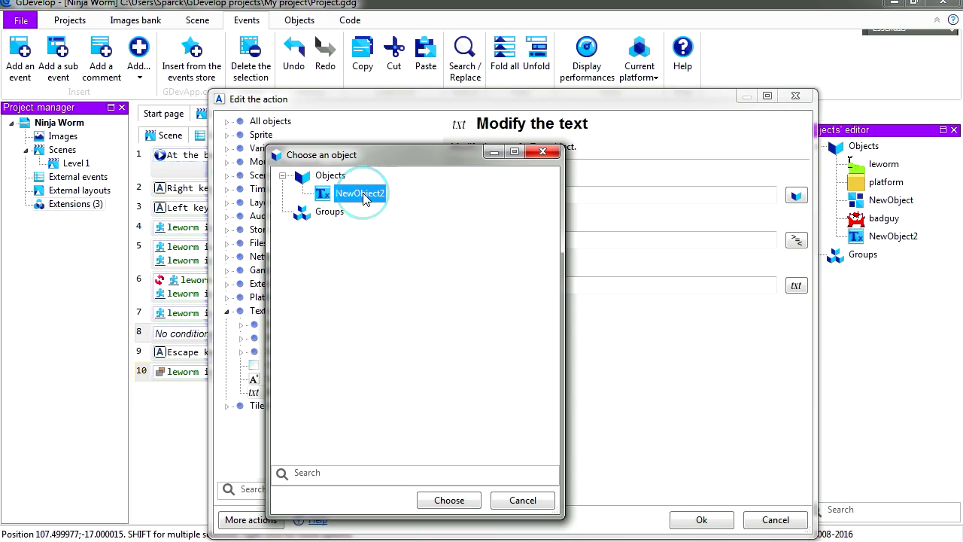
{"action": "left_click", "coordinate": [449, 501]}
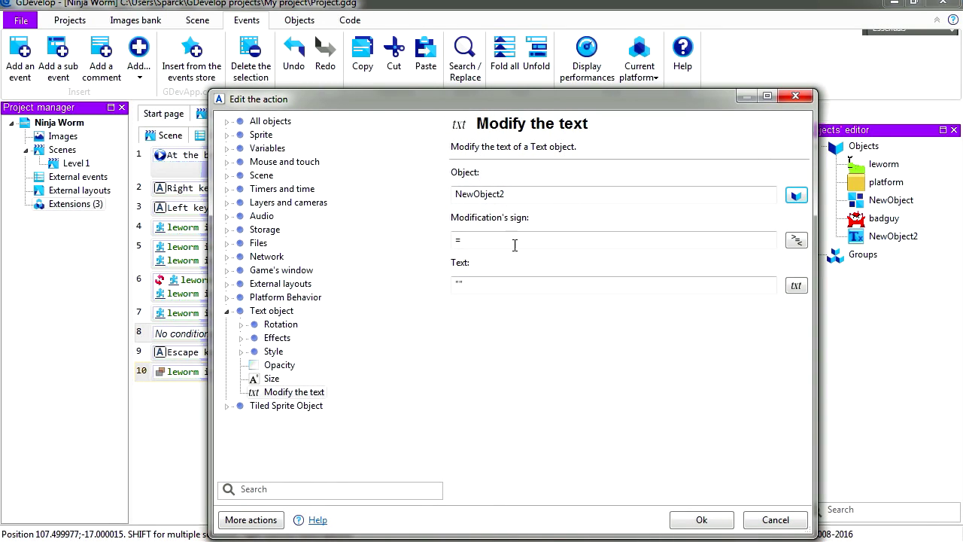
Step: Set the new text to VariableString(PlayerAlive) in the expression editor and save
{"action": "left_click", "coordinate": [485, 284]}
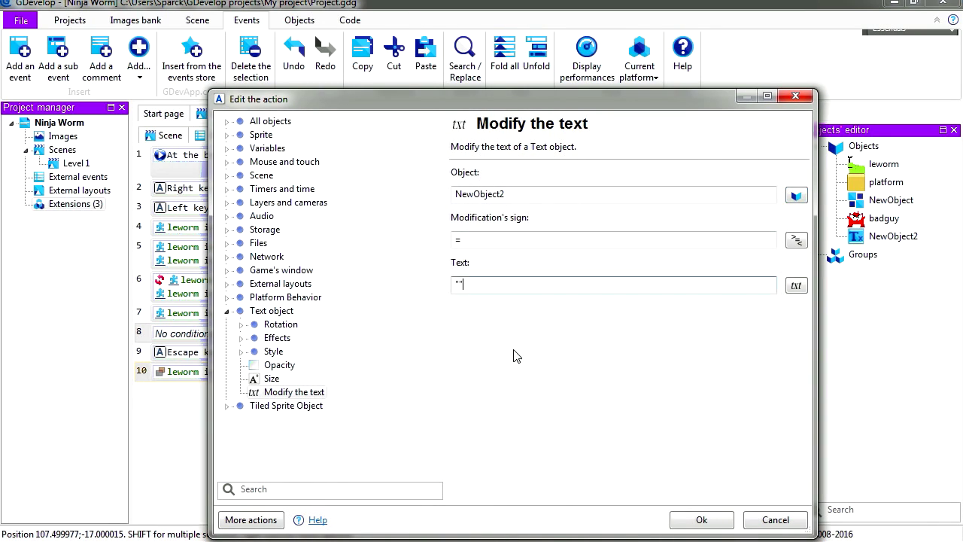
{"action": "left_click", "coordinate": [795, 286]}
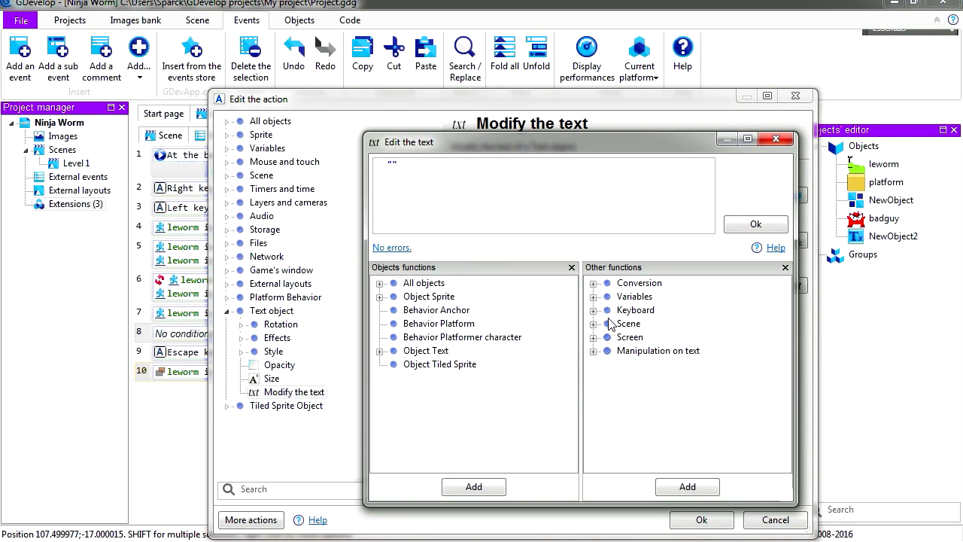
{"action": "left_click", "coordinate": [594, 297]}
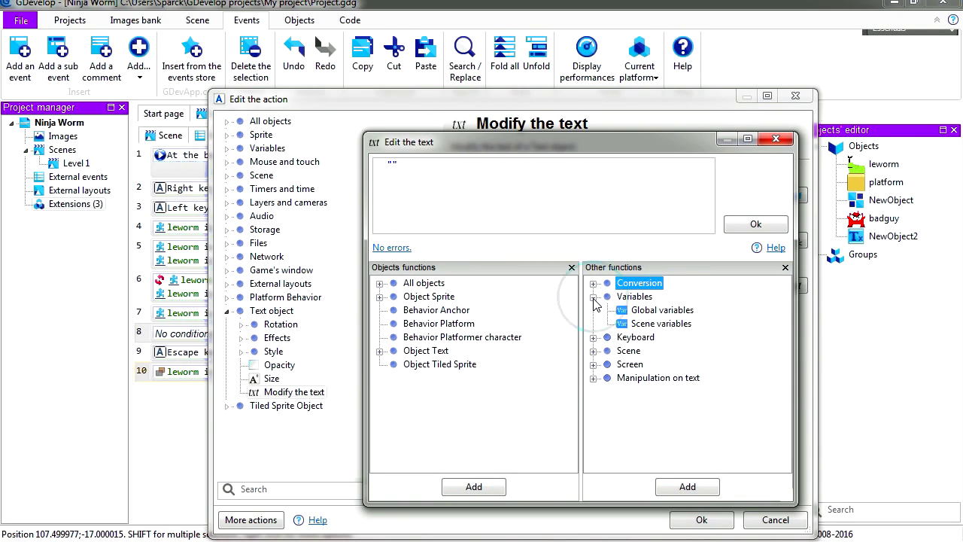
{"action": "left_click", "coordinate": [662, 325]}
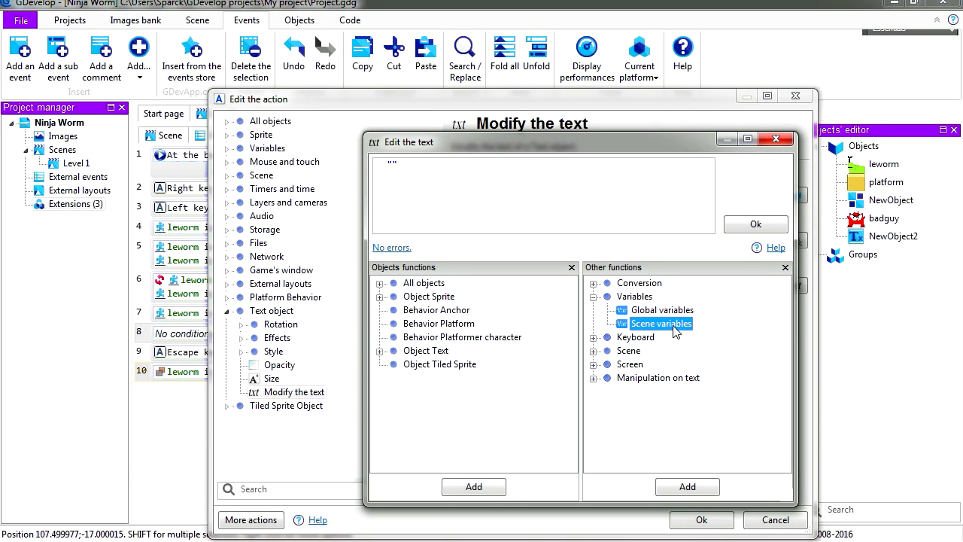
{"action": "double_click", "coordinate": [673, 328]}
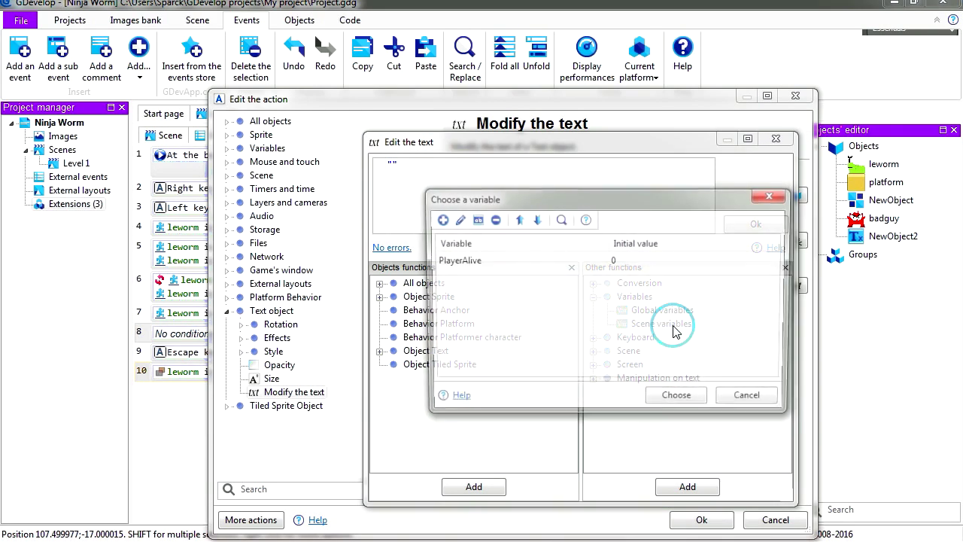
{"action": "left_click", "coordinate": [468, 262]}
{"action": "left_click", "coordinate": [675, 399]}
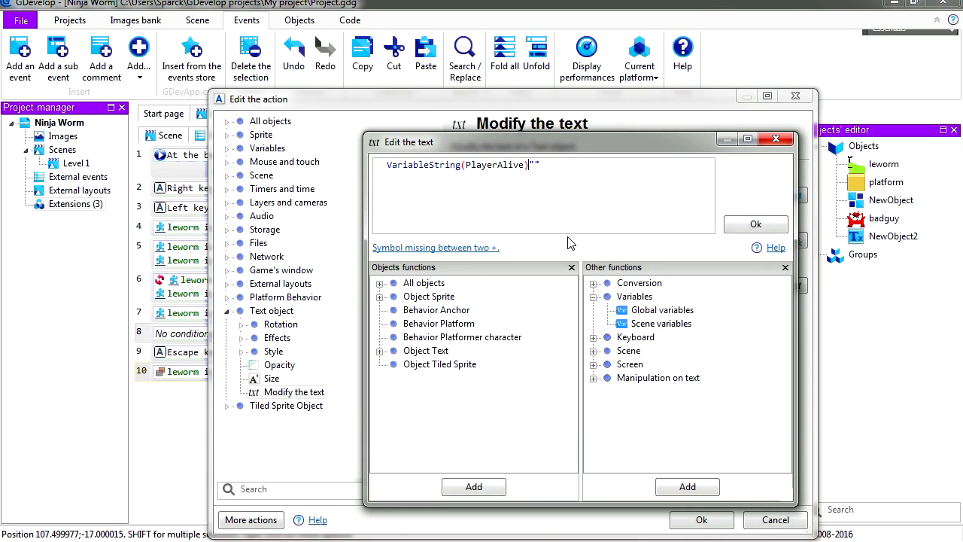
{"action": "key", "text": "Delete"}
{"action": "key", "text": "Delete"}
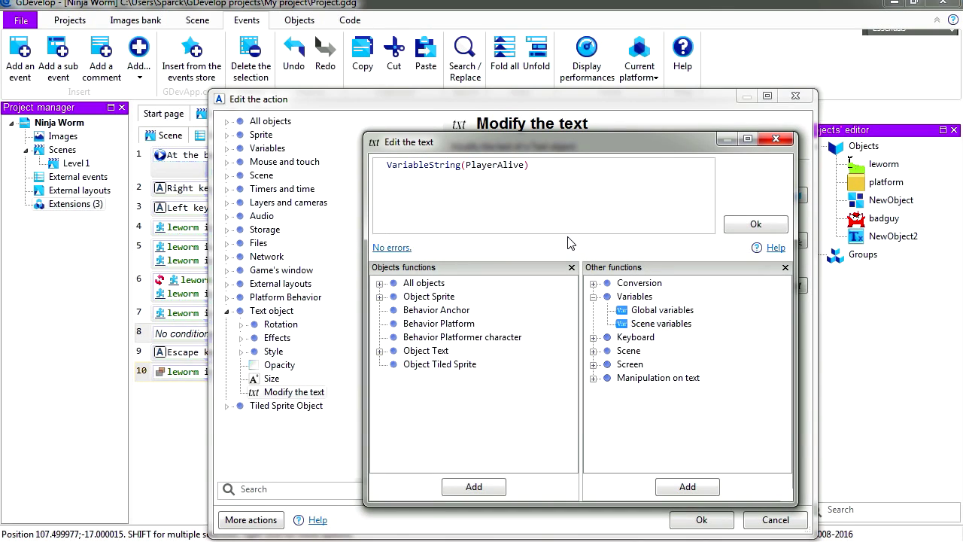
{"action": "left_click", "coordinate": [756, 224]}
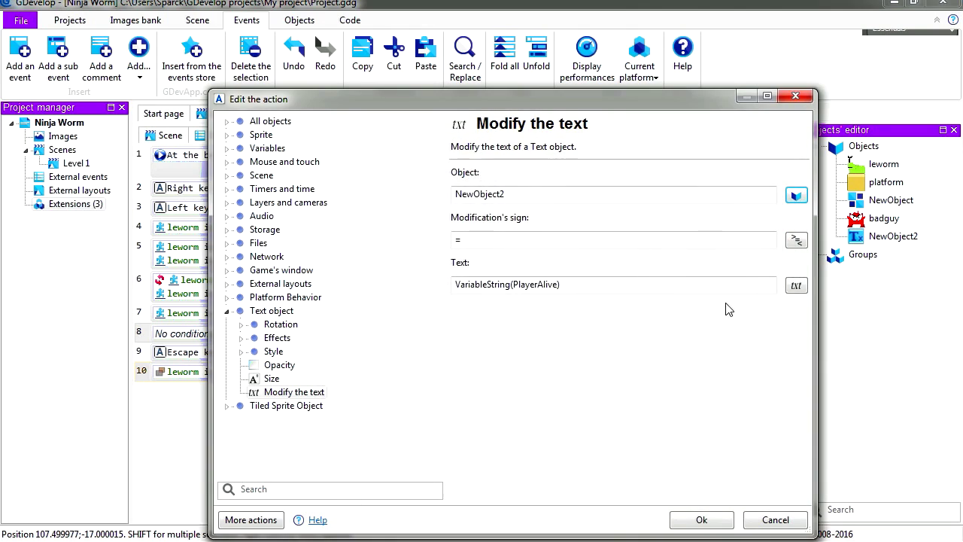
{"action": "left_click", "coordinate": [700, 518]}
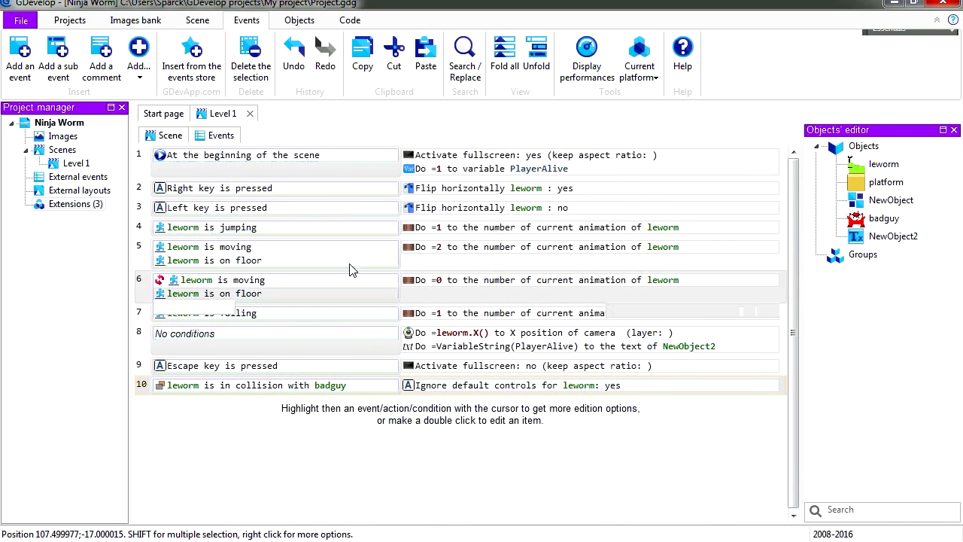
Step: Launch a preview of the Level 1 scene
{"action": "left_click", "coordinate": [171, 135]}
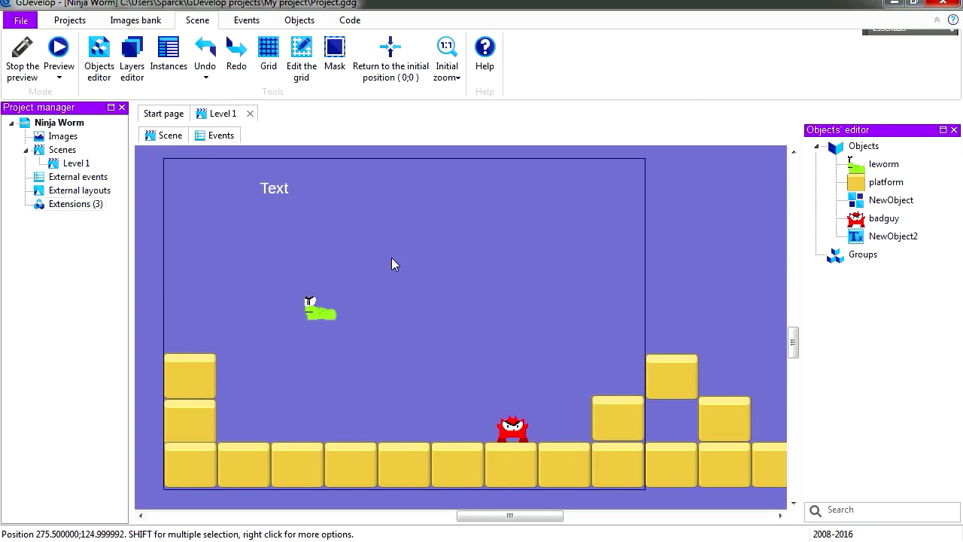
{"action": "left_click", "coordinate": [59, 77]}
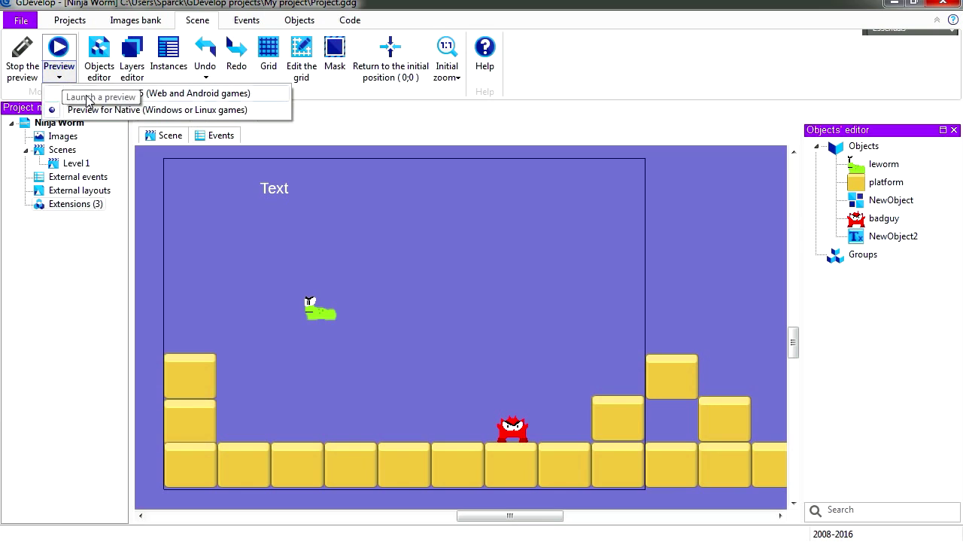
{"action": "left_click", "coordinate": [66, 52]}
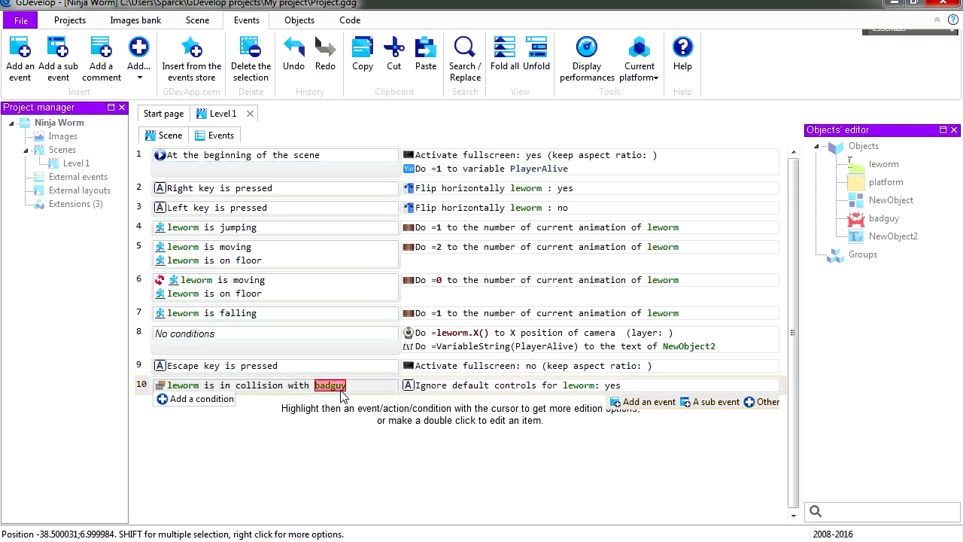
Step: Add an action setting PlayerAlive to 0 to the badguy collision event
{"action": "left_click", "coordinate": [460, 398]}
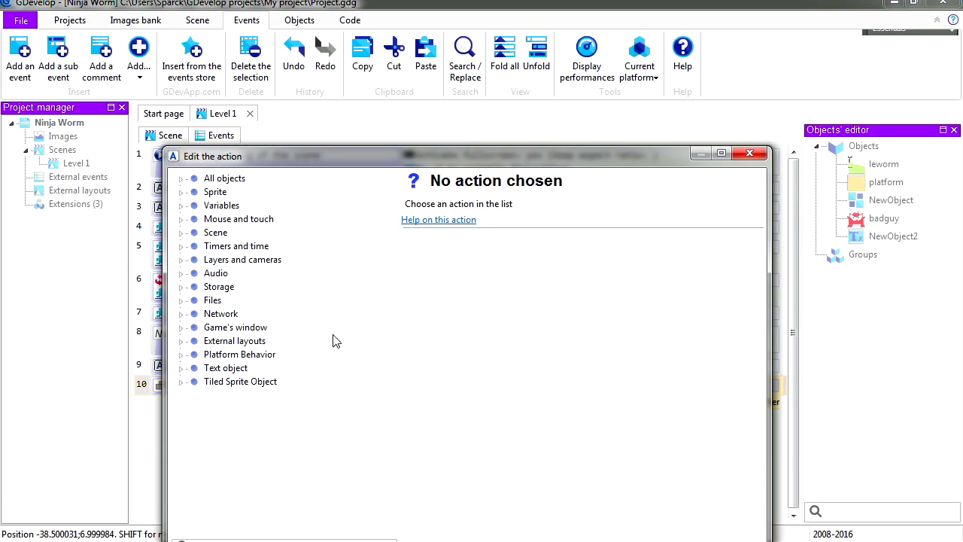
{"action": "left_click", "coordinate": [180, 205]}
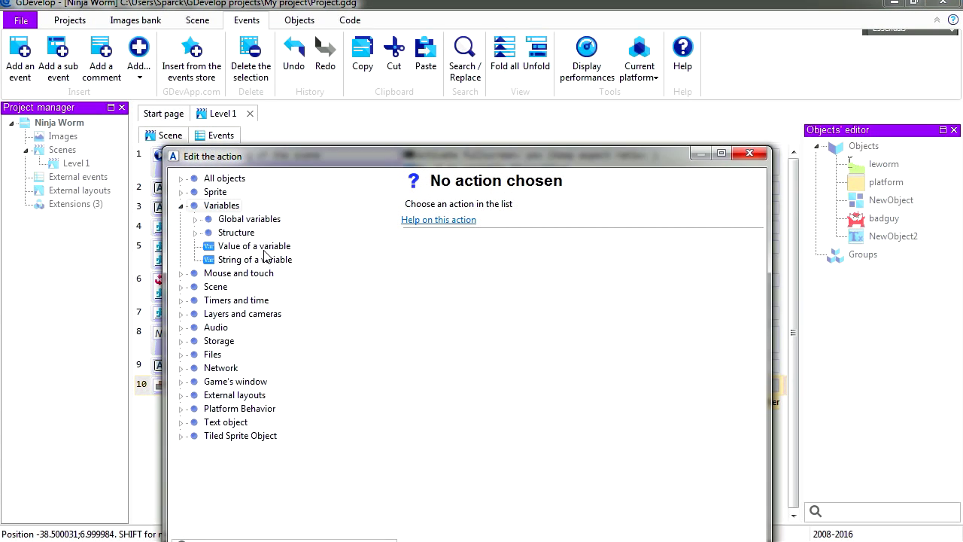
{"action": "left_click", "coordinate": [255, 246]}
{"action": "left_click_drag", "start_coordinate": [534, 161], "coordinate": [525, 131]}
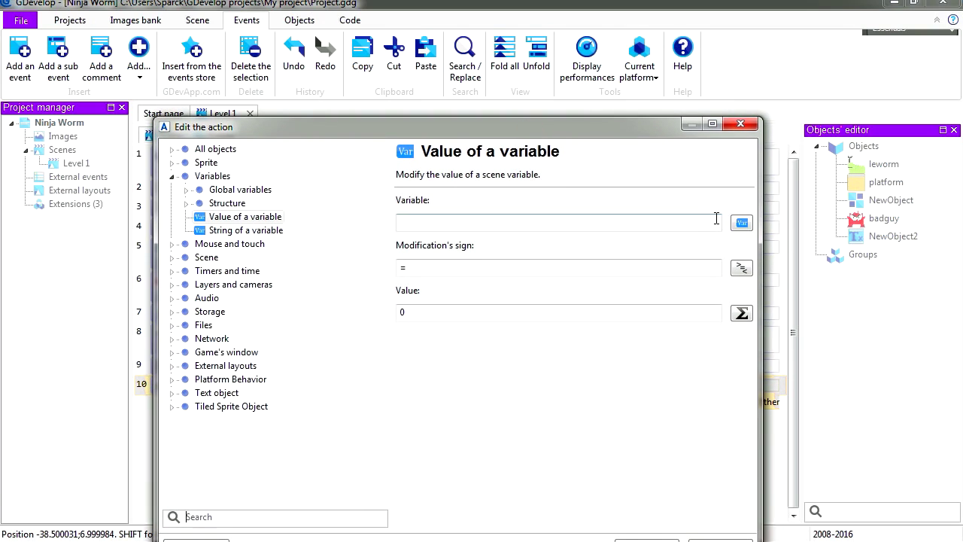
{"action": "left_click", "coordinate": [742, 222]}
{"action": "left_click", "coordinate": [263, 246]}
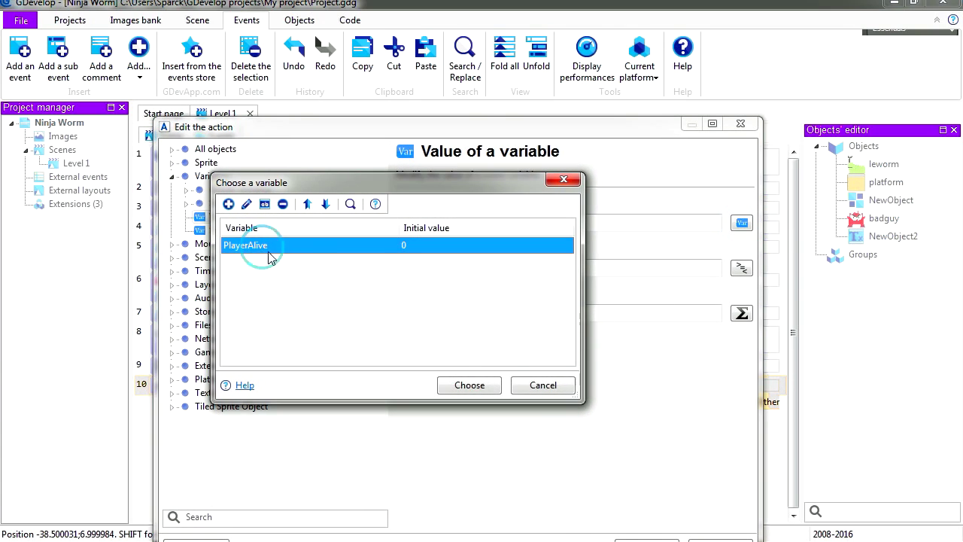
{"action": "left_click", "coordinate": [485, 385]}
{"action": "left_click", "coordinate": [423, 308]}
{"action": "left_click_drag", "start_coordinate": [482, 134], "coordinate": [483, 98]}
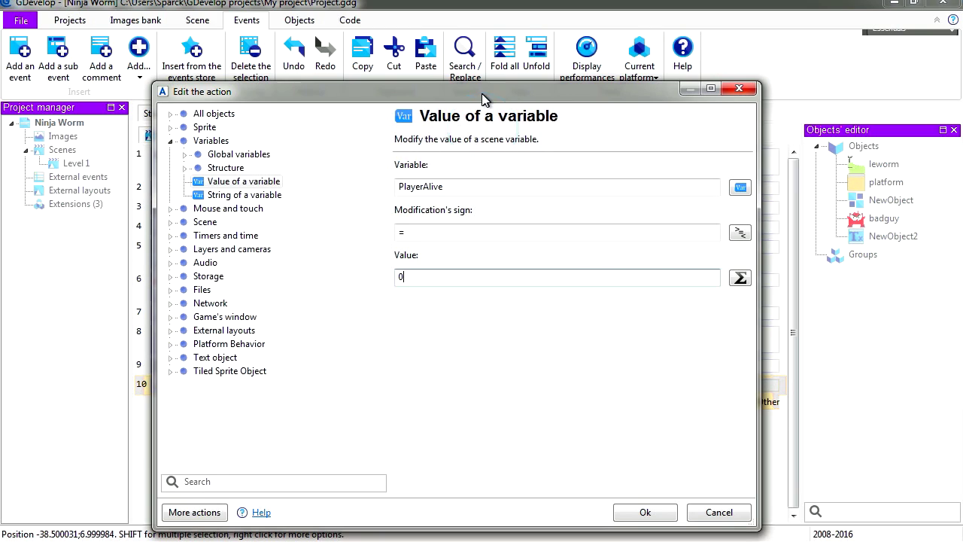
{"action": "left_click", "coordinate": [659, 513]}
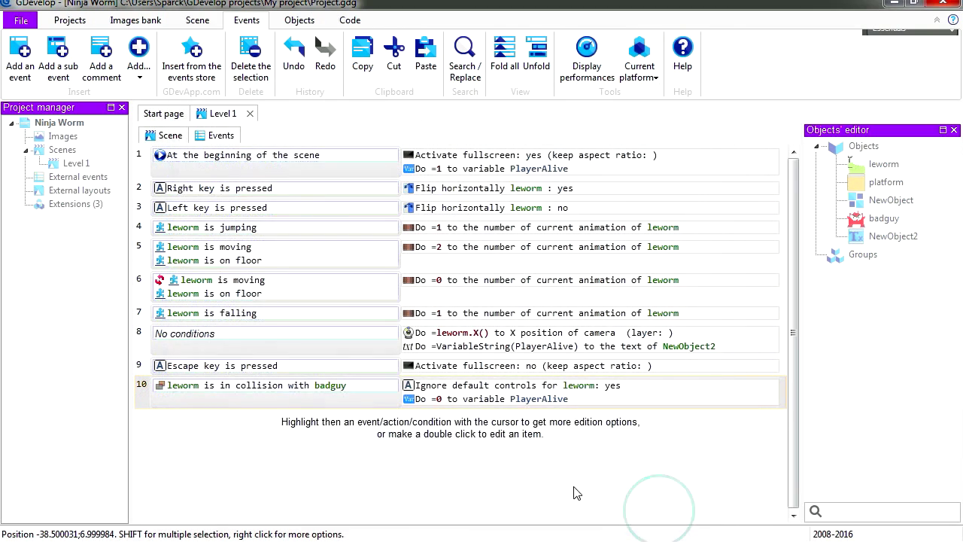
{"action": "left_click", "coordinate": [170, 136]}
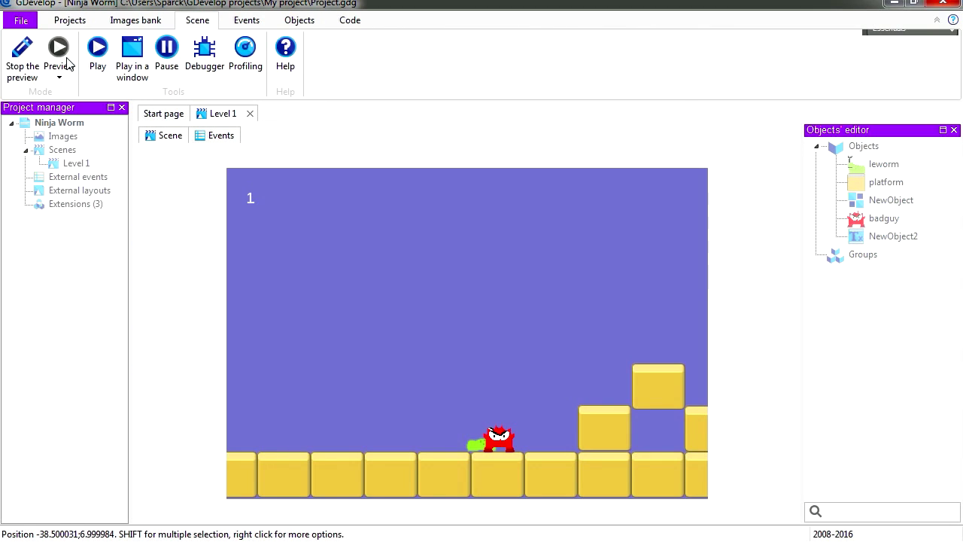
{"action": "left_click", "coordinate": [23, 64]}
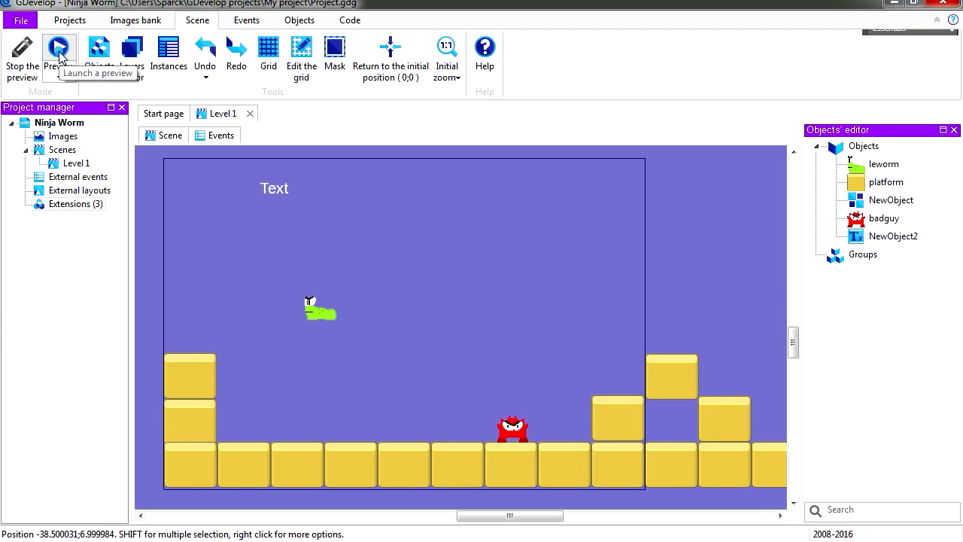
{"action": "left_click", "coordinate": [58, 54]}
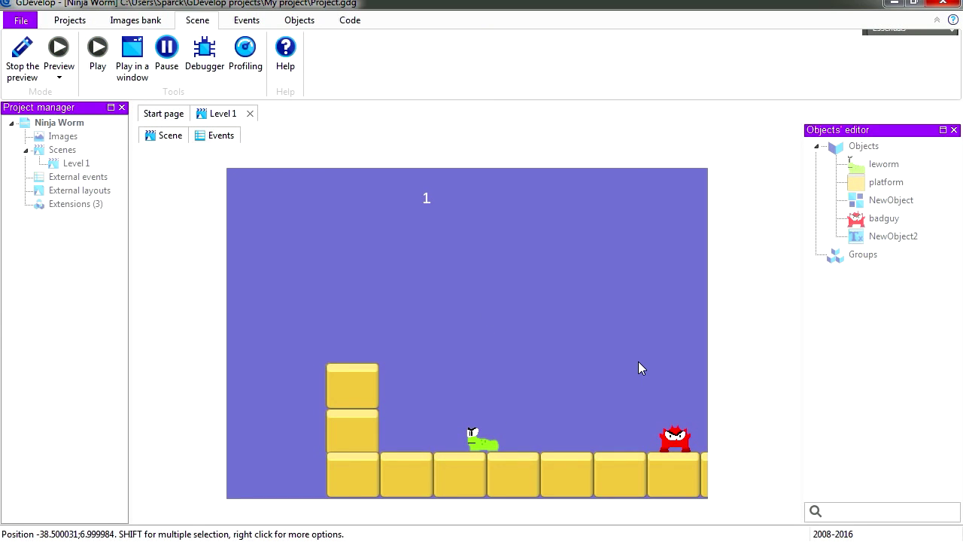
{"action": "key", "text": "Right"}
{"action": "key", "text": "Right"}
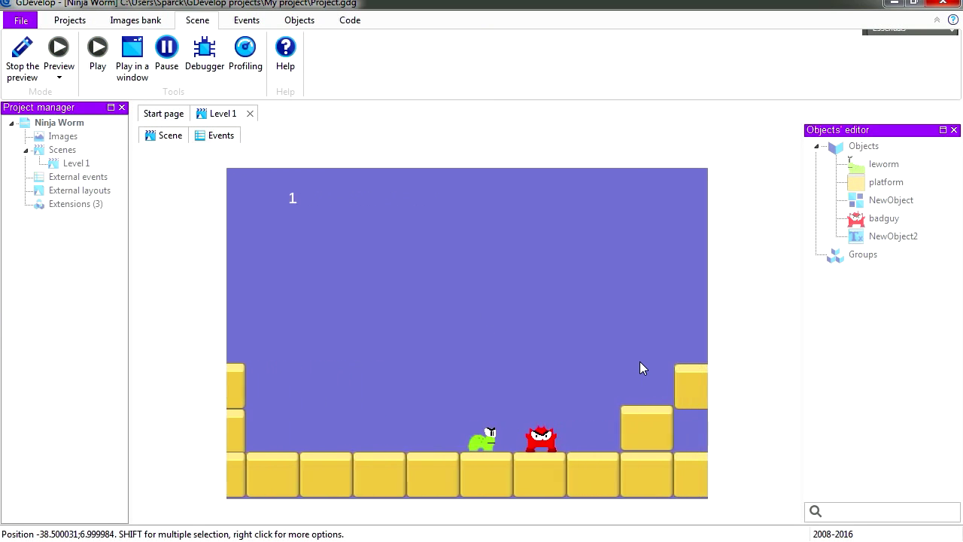
{"action": "left_click", "coordinate": [639, 362]}
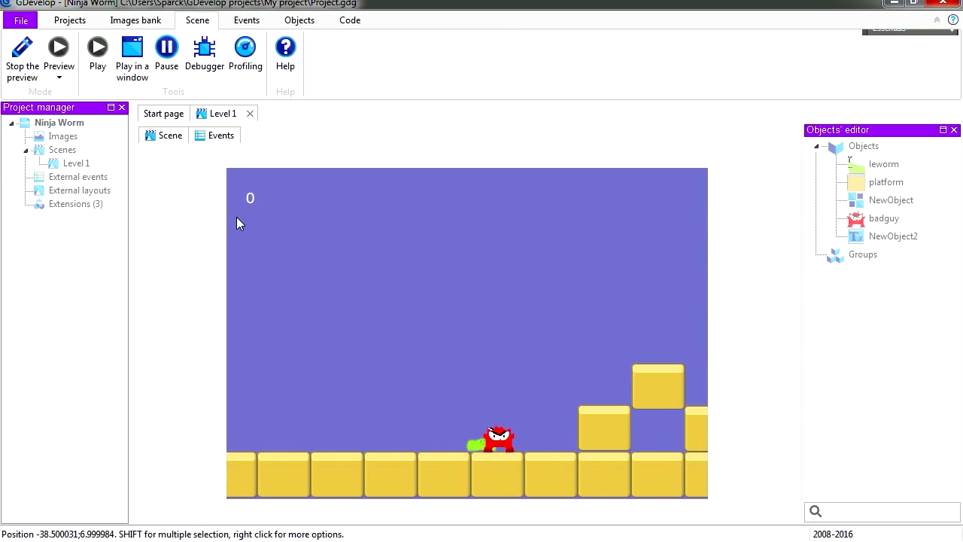
{"action": "left_click", "coordinate": [221, 134]}
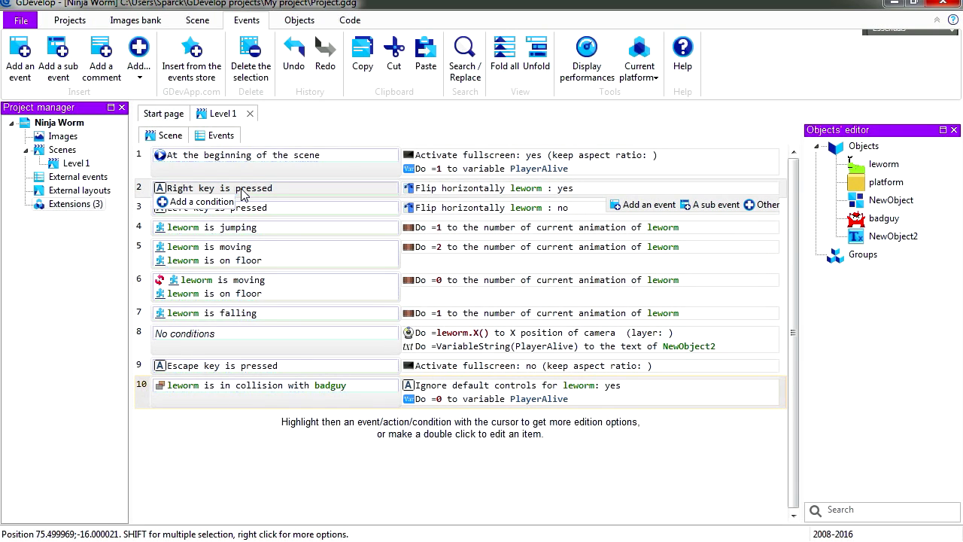
Step: Add a 'PlayerAlive = 1' variable condition to the right-key event
{"action": "left_click", "coordinate": [203, 202]}
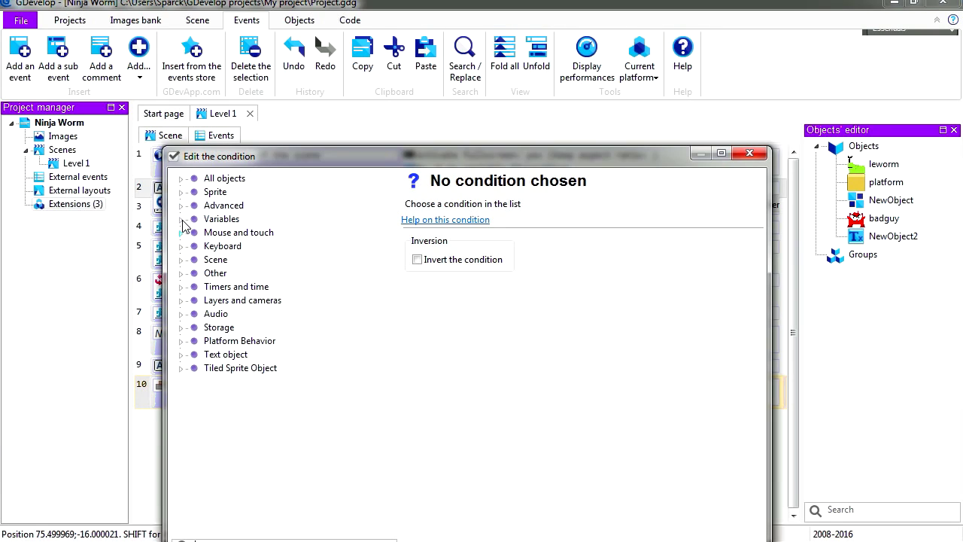
{"action": "left_click", "coordinate": [182, 218]}
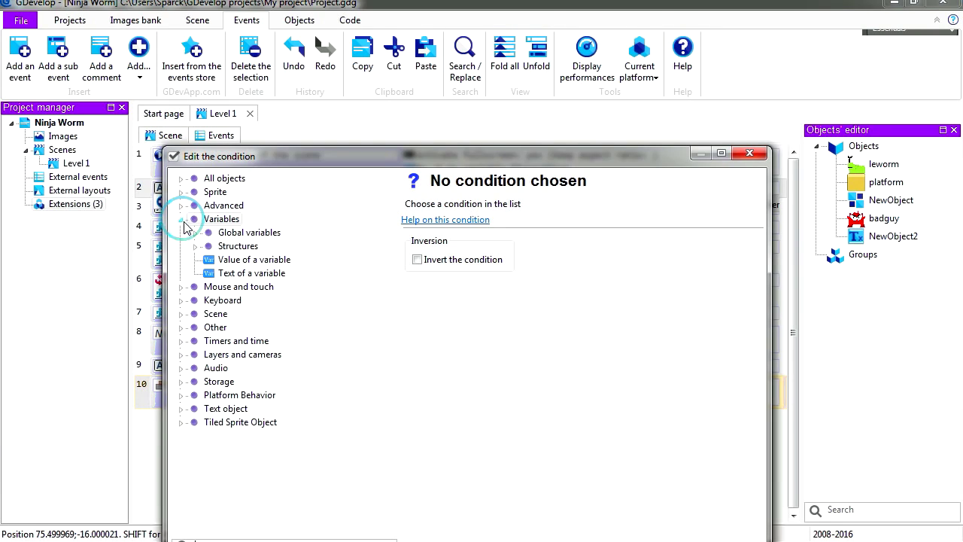
{"action": "left_click", "coordinate": [278, 263]}
{"action": "left_click", "coordinate": [750, 252]}
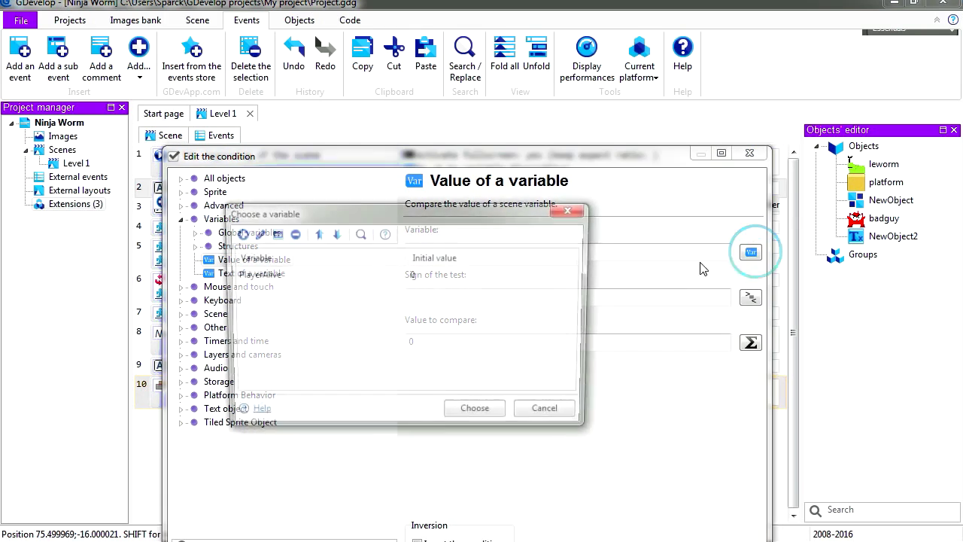
{"action": "left_click", "coordinate": [267, 277]}
{"action": "left_click", "coordinate": [481, 419]}
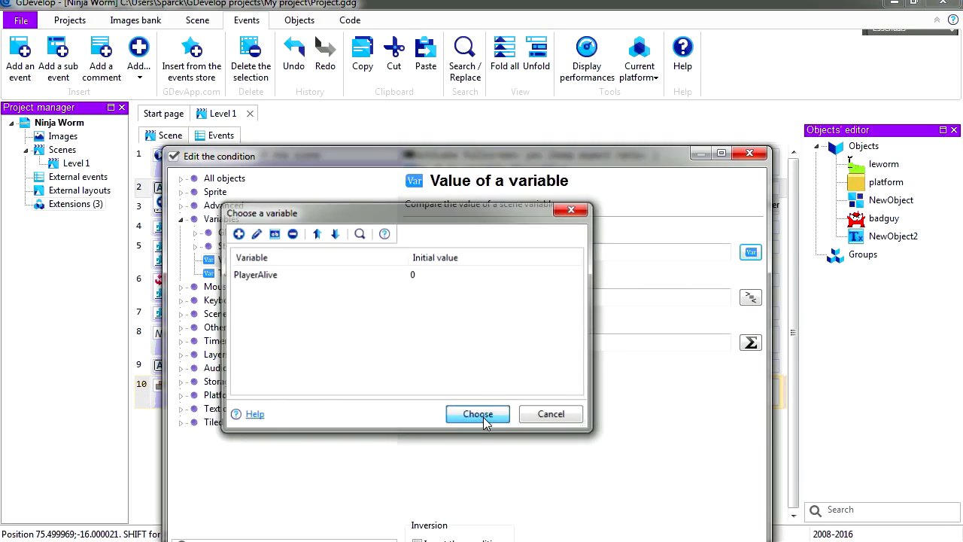
{"action": "double_click", "coordinate": [425, 340]}
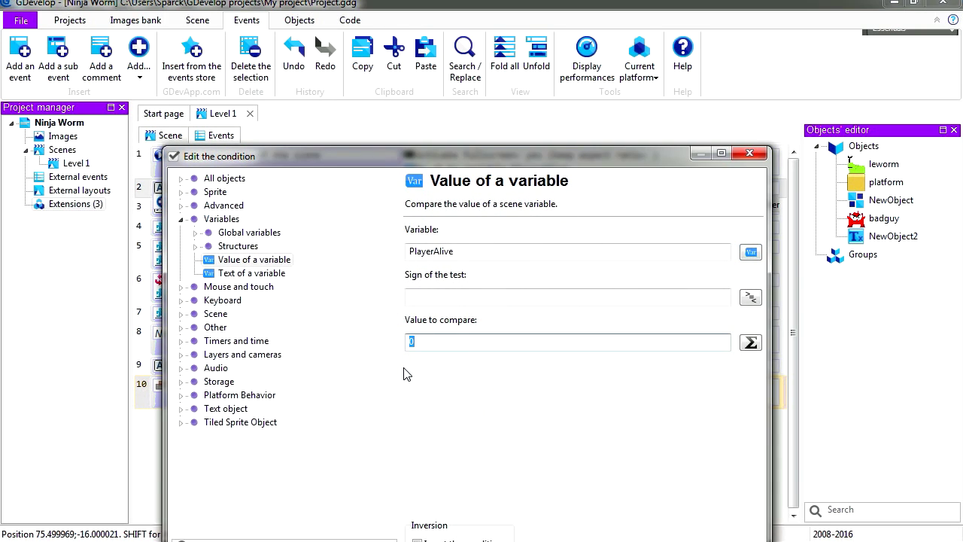
{"action": "type", "text": "1"}
{"action": "left_click_drag", "start_coordinate": [486, 155], "coordinate": [490, 118]}
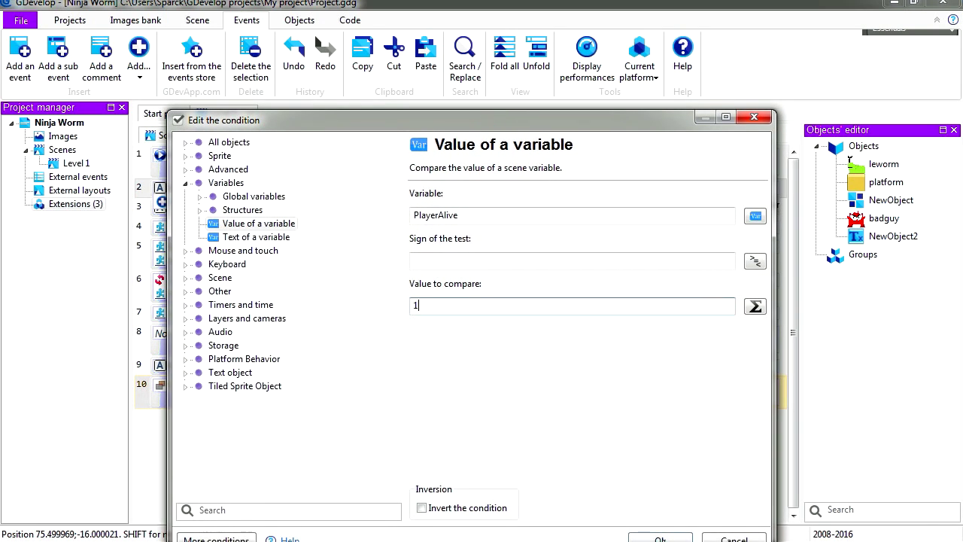
{"action": "left_click", "coordinate": [662, 538]}
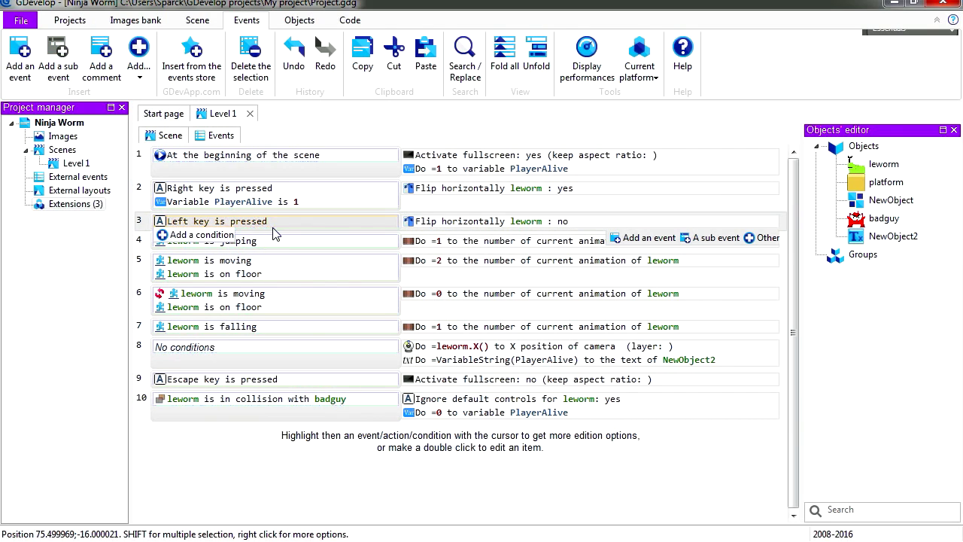
Step: Paste the PlayerAlive check into the left-key event, below Left key is pressed
{"action": "key", "text": "ctrl+v"}
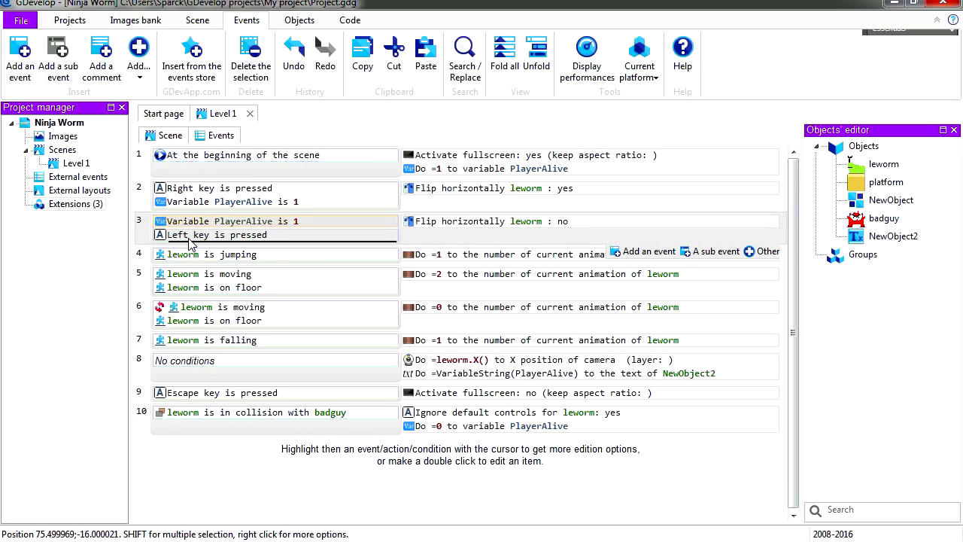
{"action": "left_click_drag", "start_coordinate": [191, 238], "coordinate": [193, 247]}
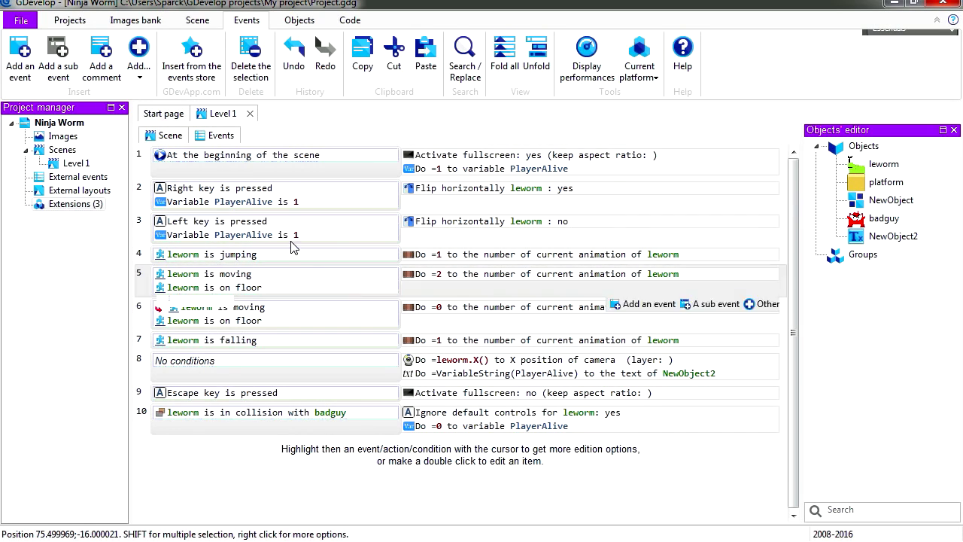
{"action": "left_click", "coordinate": [167, 134]}
Step: Preview the level in a window and walk the worm right into the badguy
{"action": "left_click", "coordinate": [57, 53]}
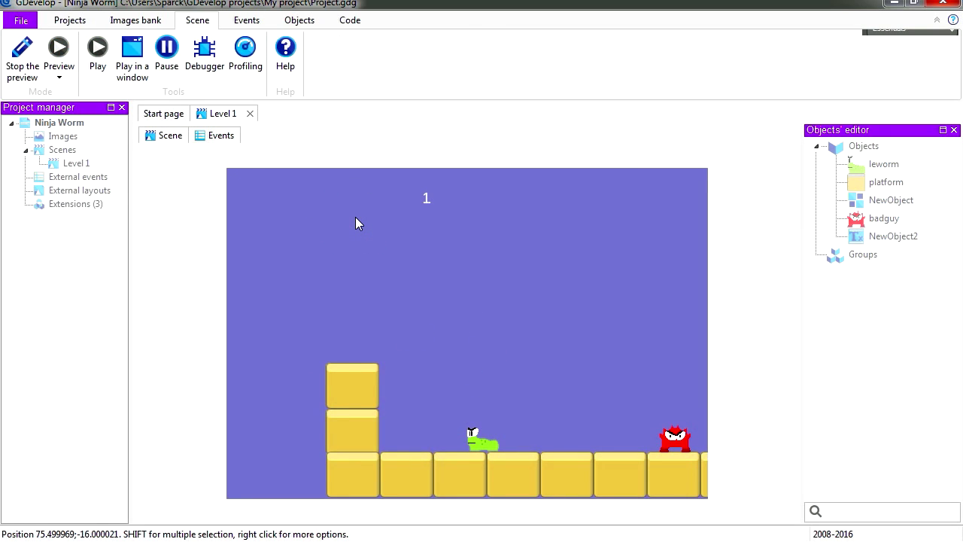
{"action": "left_click", "coordinate": [133, 52]}
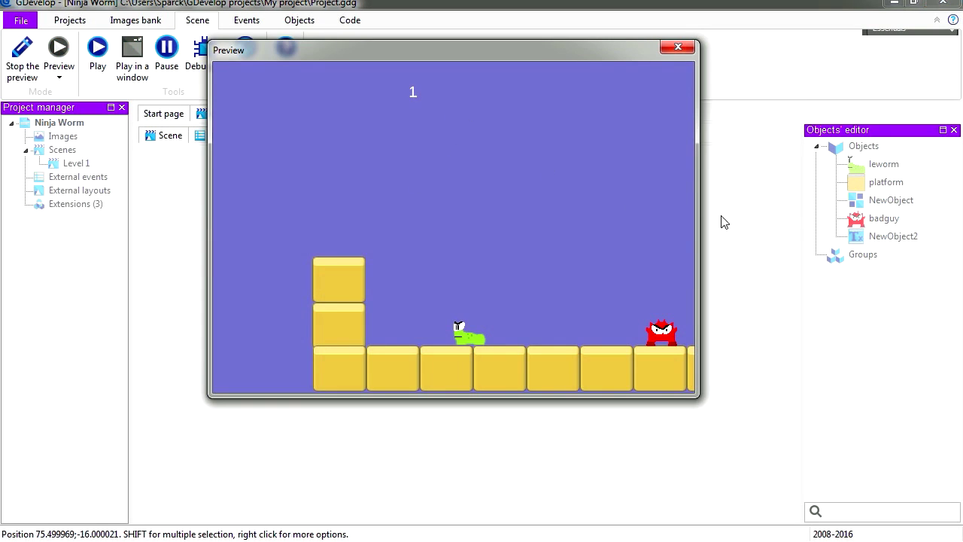
{"action": "key", "text": "Right"}
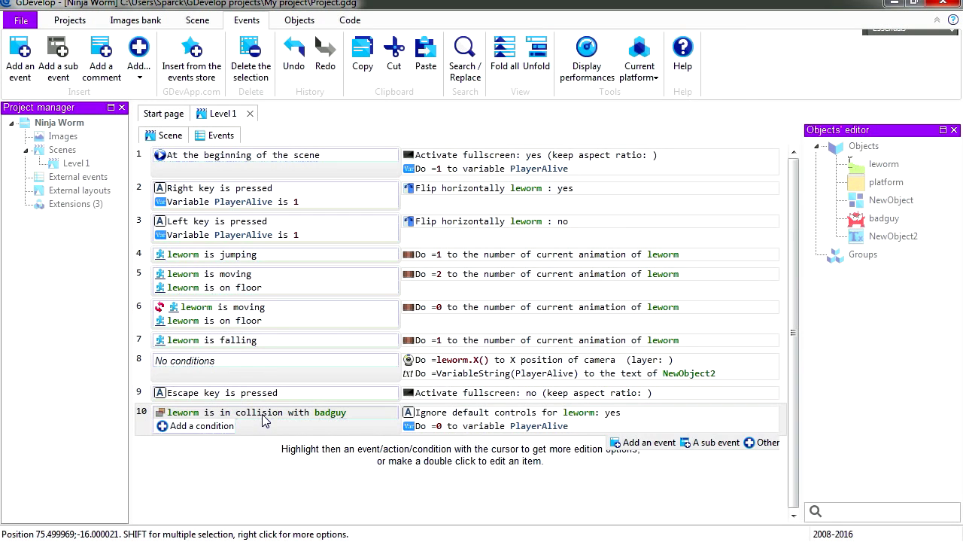
{"action": "left_click", "coordinate": [425, 442]}
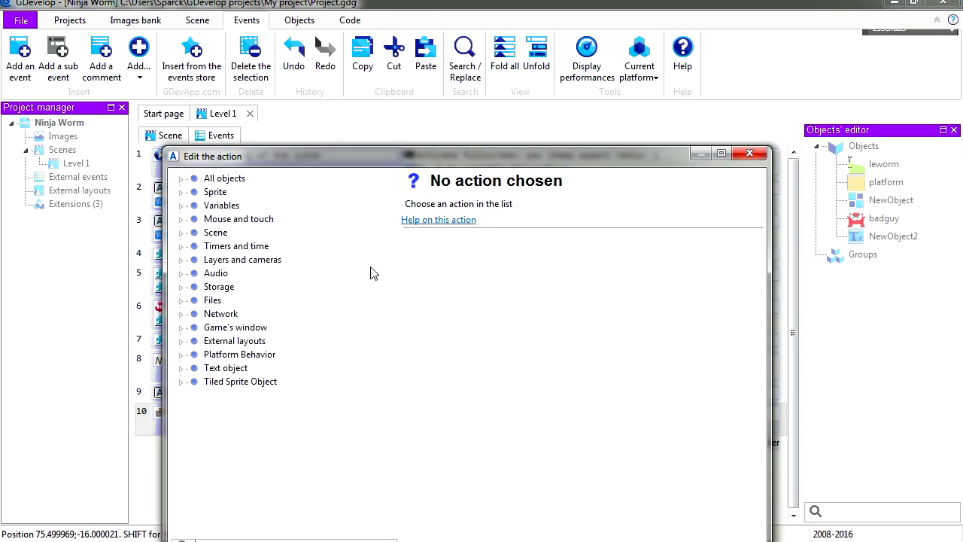
Step: Add a 'Change the animation' action setting leworm to animation 3 on badguy collision
{"action": "left_click_drag", "start_coordinate": [364, 155], "coordinate": [404, 101]}
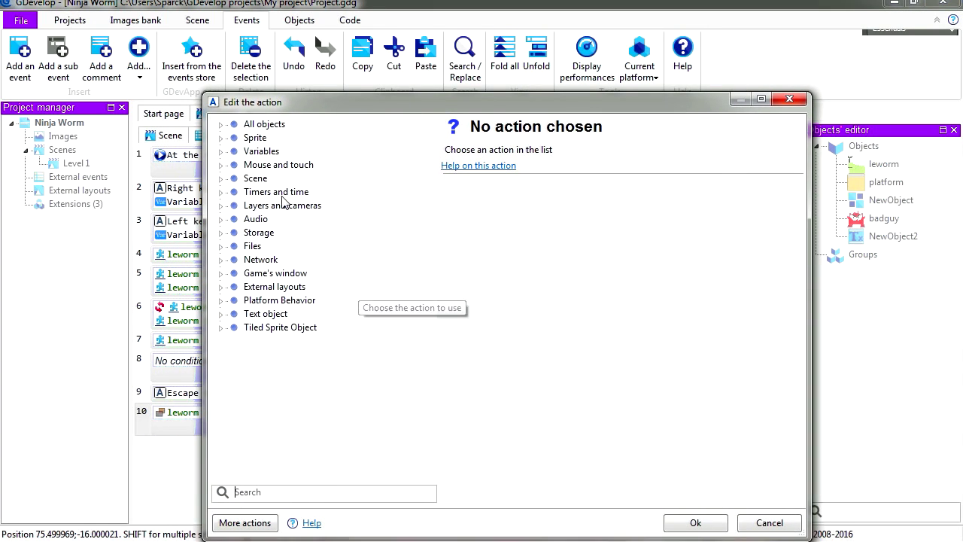
{"action": "left_click", "coordinate": [233, 138]}
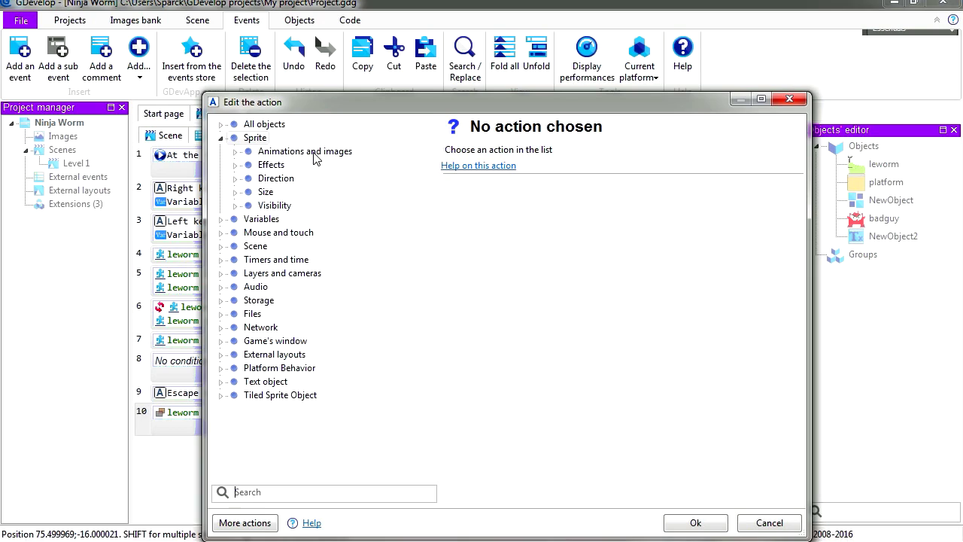
{"action": "left_click", "coordinate": [315, 153]}
{"action": "left_click", "coordinate": [341, 167]}
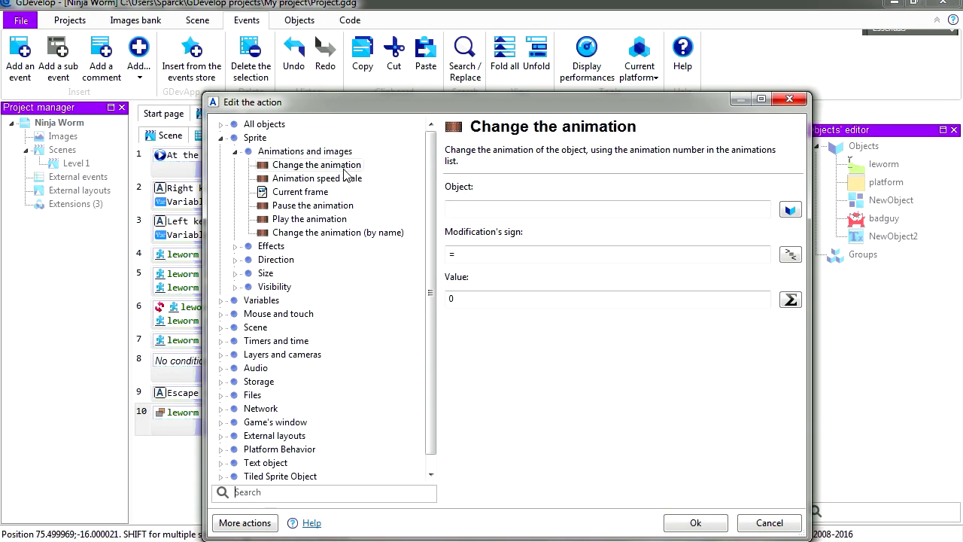
{"action": "left_click", "coordinate": [468, 298]}
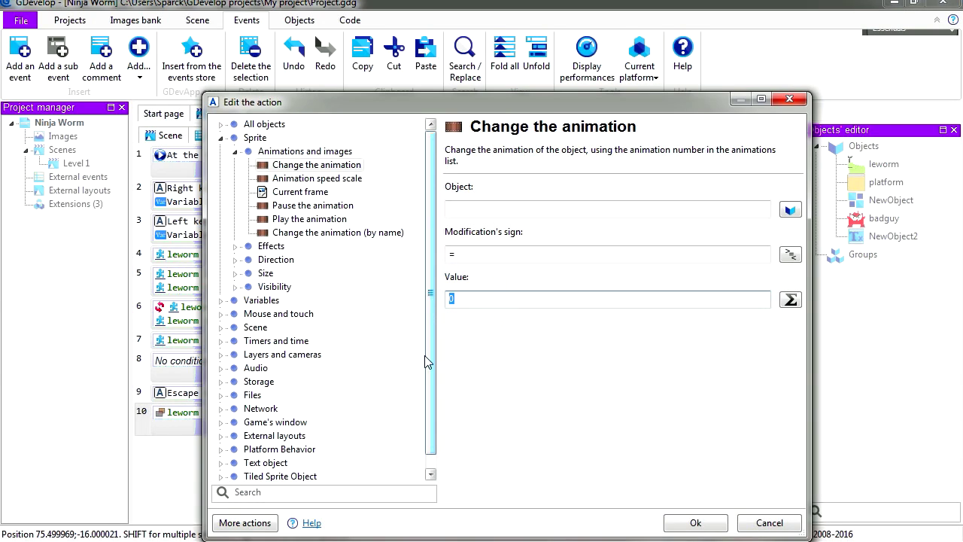
{"action": "type", "text": "3"}
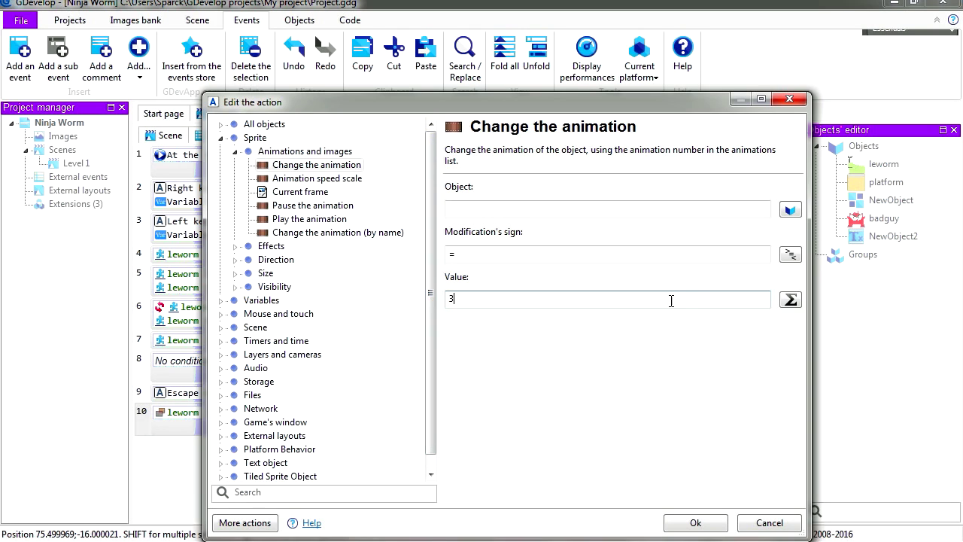
{"action": "left_click", "coordinate": [789, 209]}
{"action": "double_click", "coordinate": [351, 197]}
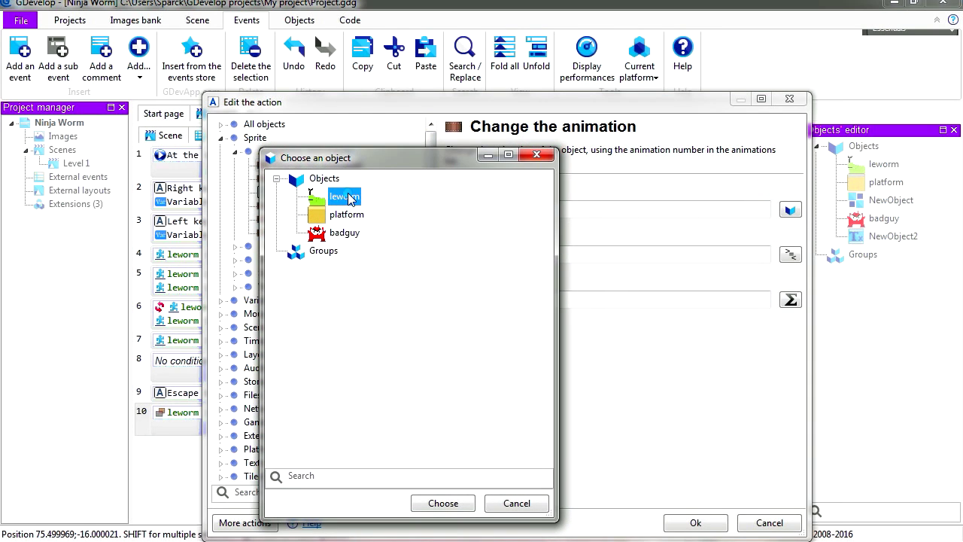
{"action": "left_click", "coordinate": [692, 522]}
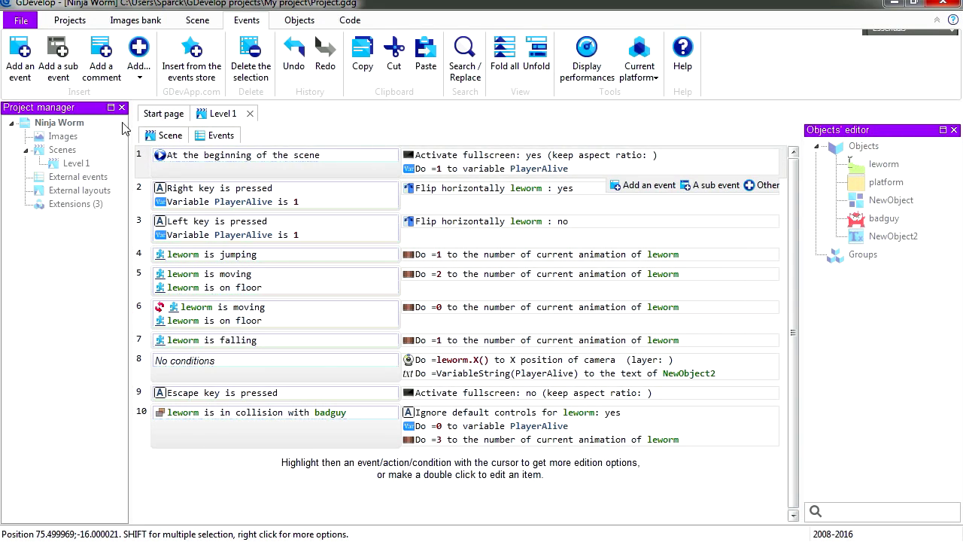
Step: Inspect leworm's Animation 3 frames, then preview the level and select the worm
{"action": "left_click", "coordinate": [167, 135]}
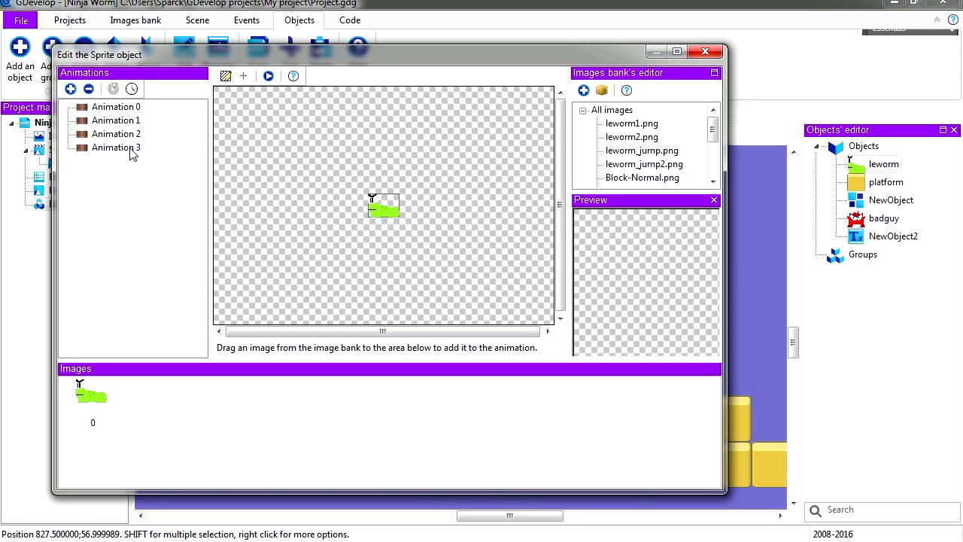
{"action": "left_click", "coordinate": [120, 148]}
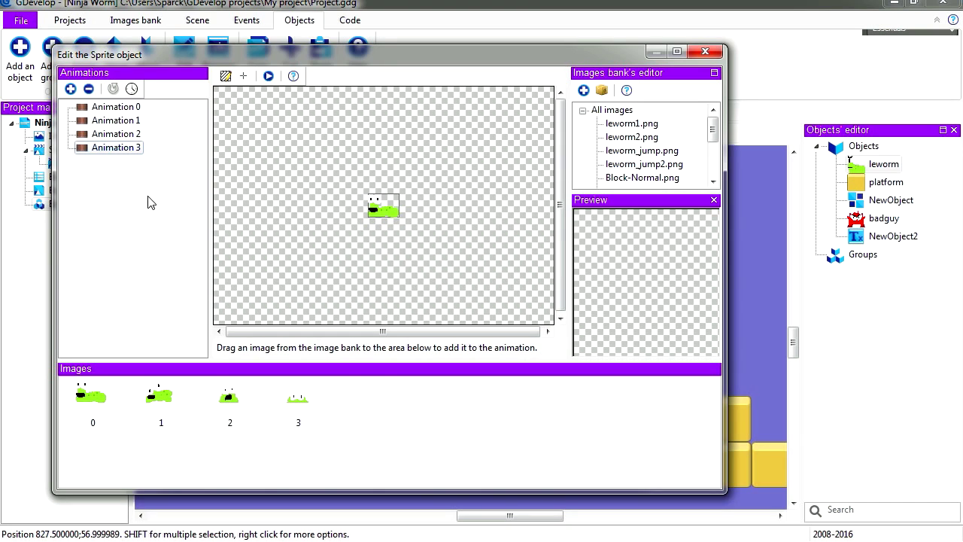
{"action": "left_click", "coordinate": [705, 52]}
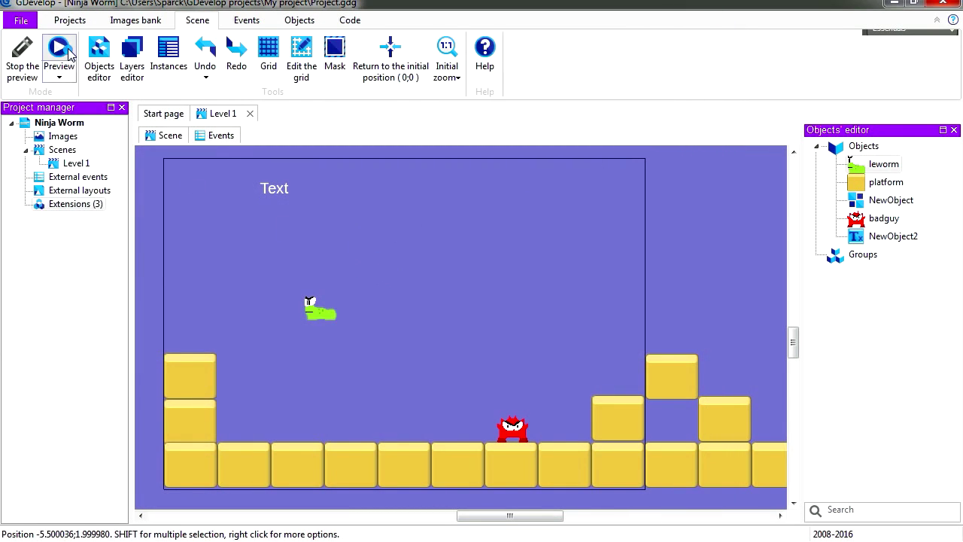
{"action": "left_click", "coordinate": [58, 52]}
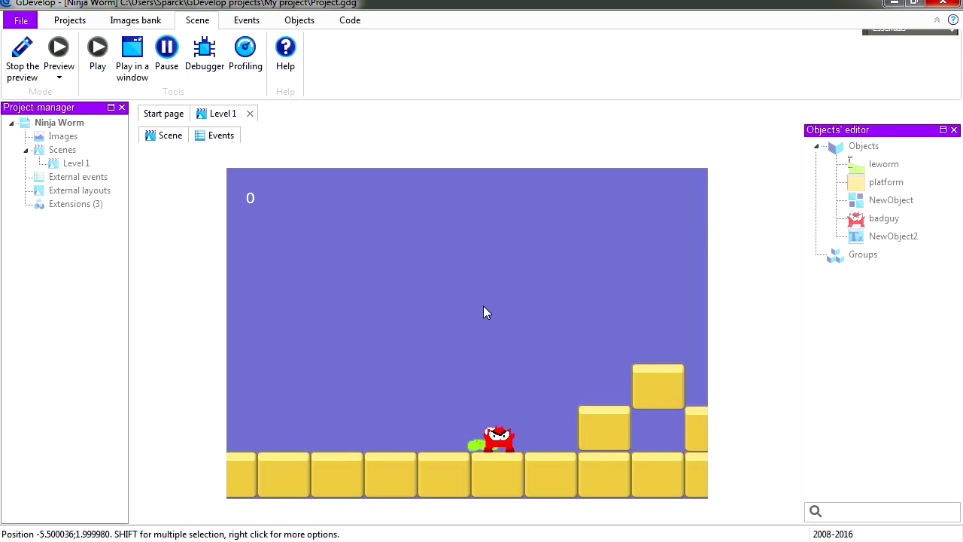
{"action": "left_click", "coordinate": [320, 308]}
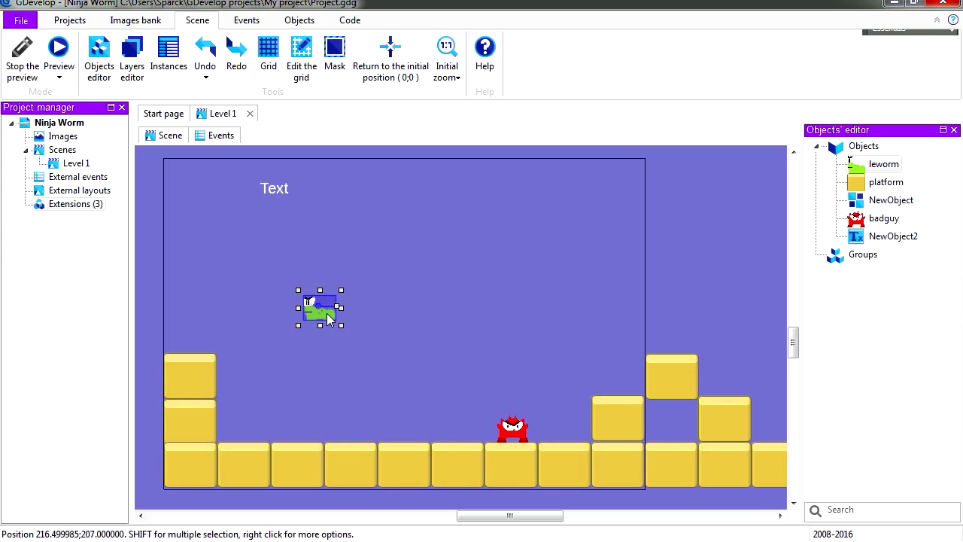
{"action": "double_click", "coordinate": [517, 434]}
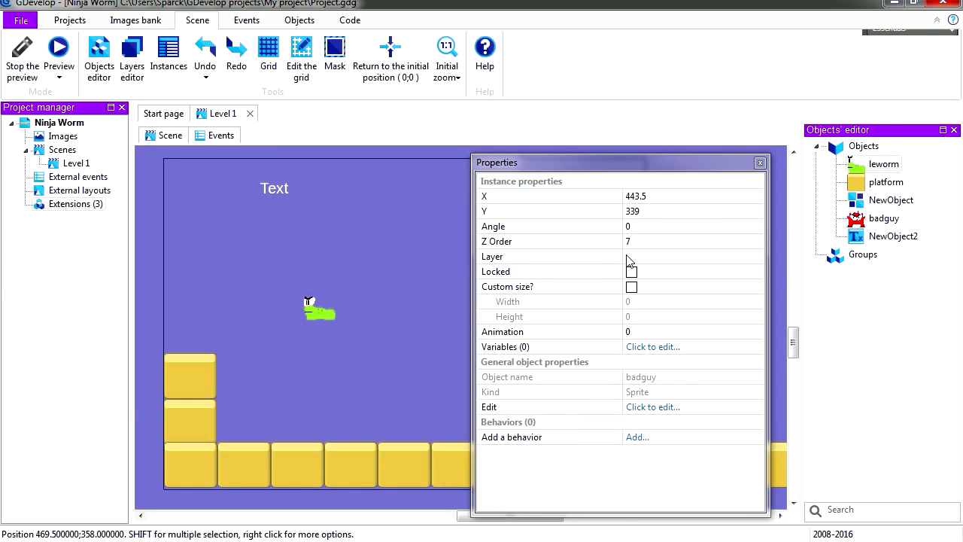
{"action": "left_click", "coordinate": [634, 242]}
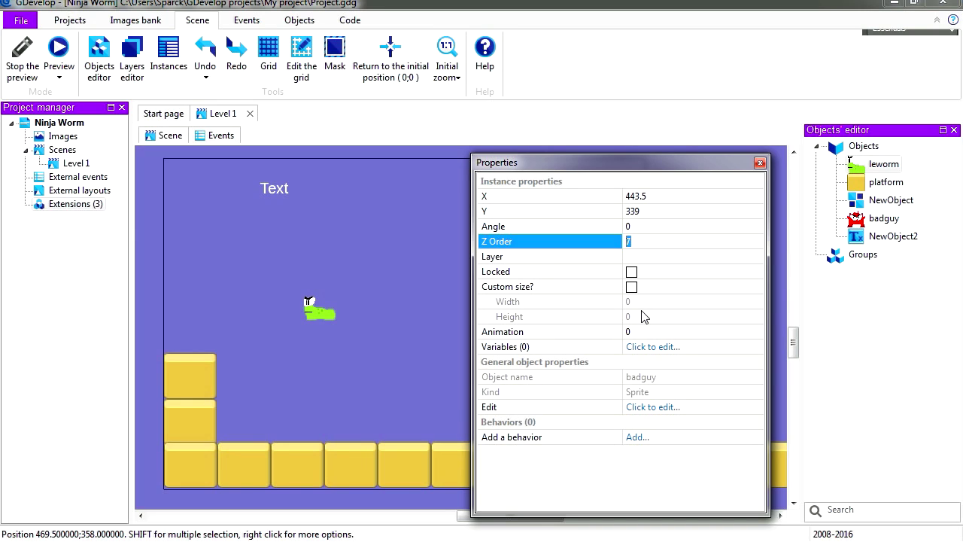
{"action": "left_click", "coordinate": [760, 162]}
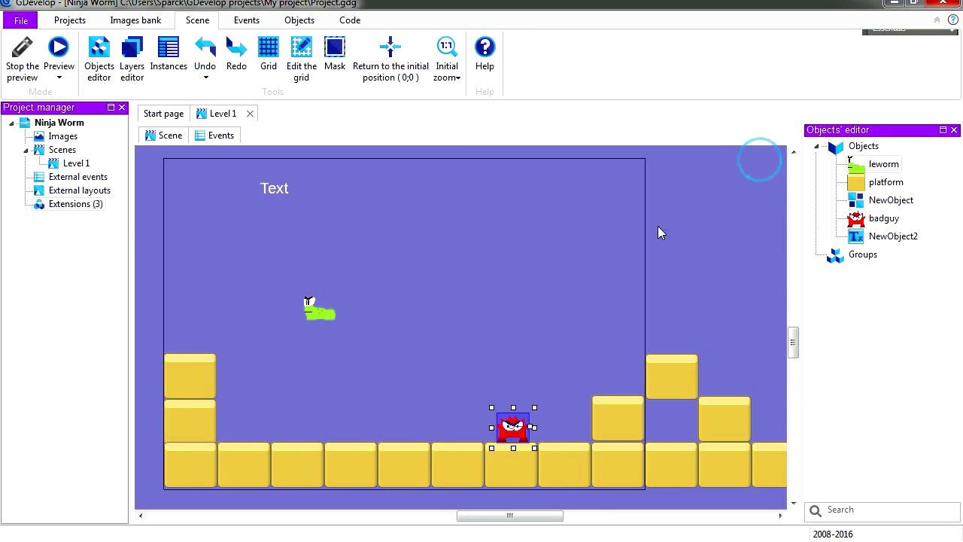
{"action": "double_click", "coordinate": [323, 315]}
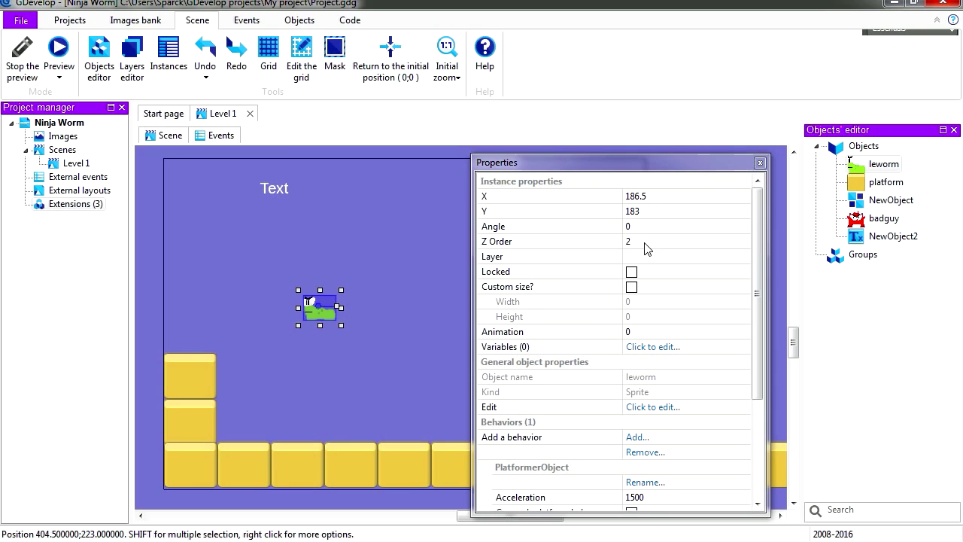
{"action": "left_click", "coordinate": [760, 163]}
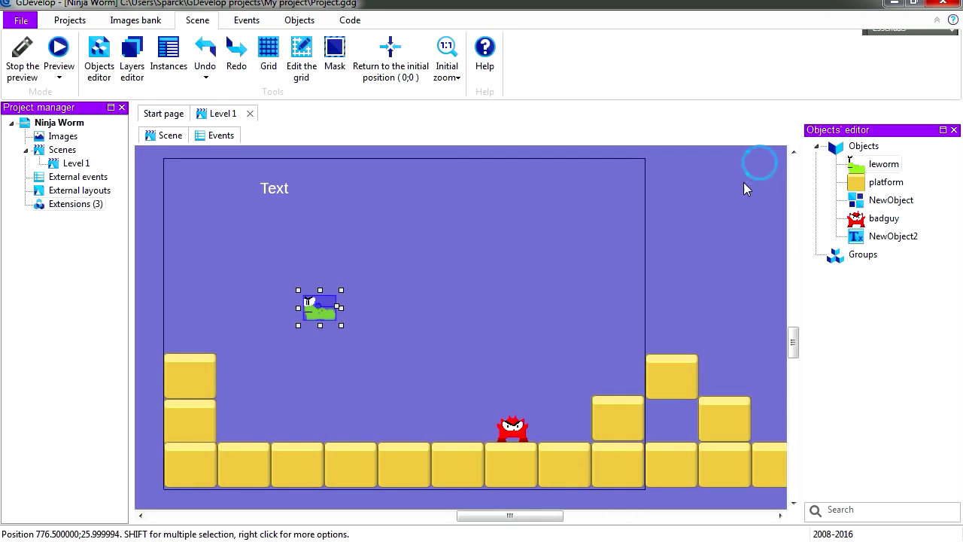
{"action": "left_click", "coordinate": [565, 250]}
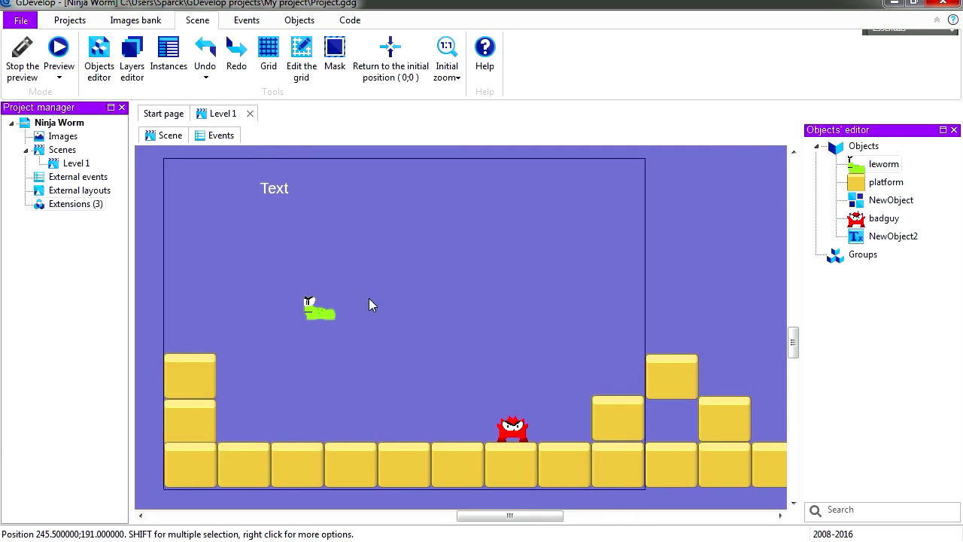
{"action": "left_click", "coordinate": [60, 51]}
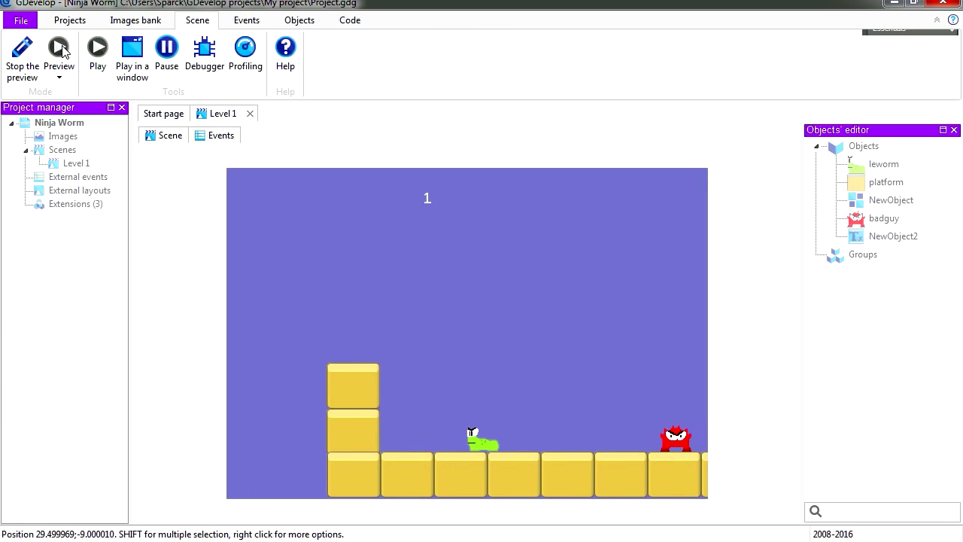
Step: Walk the worm into the badguy, stop the preview and return to Level 1's events
{"action": "key", "text": "Right"}
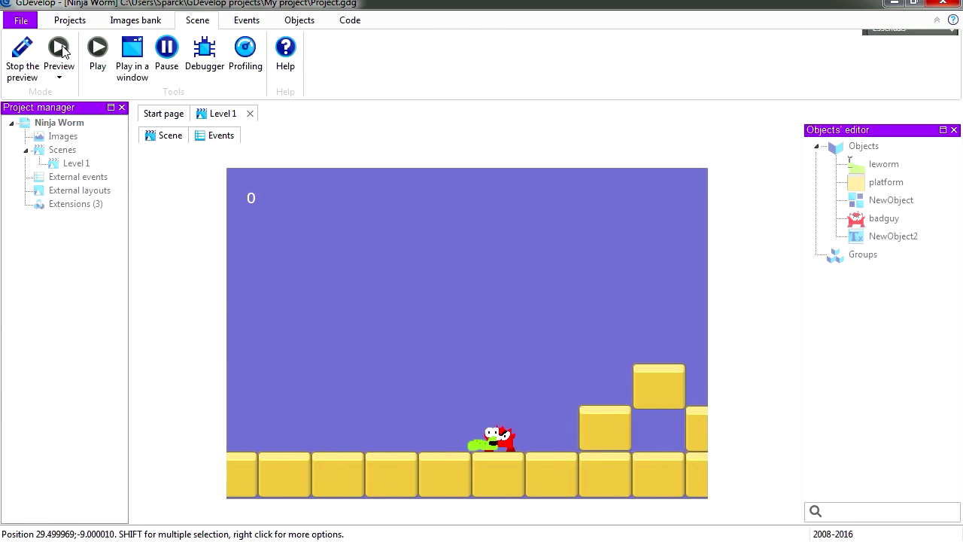
{"action": "left_click", "coordinate": [22, 56]}
{"action": "left_click", "coordinate": [220, 134]}
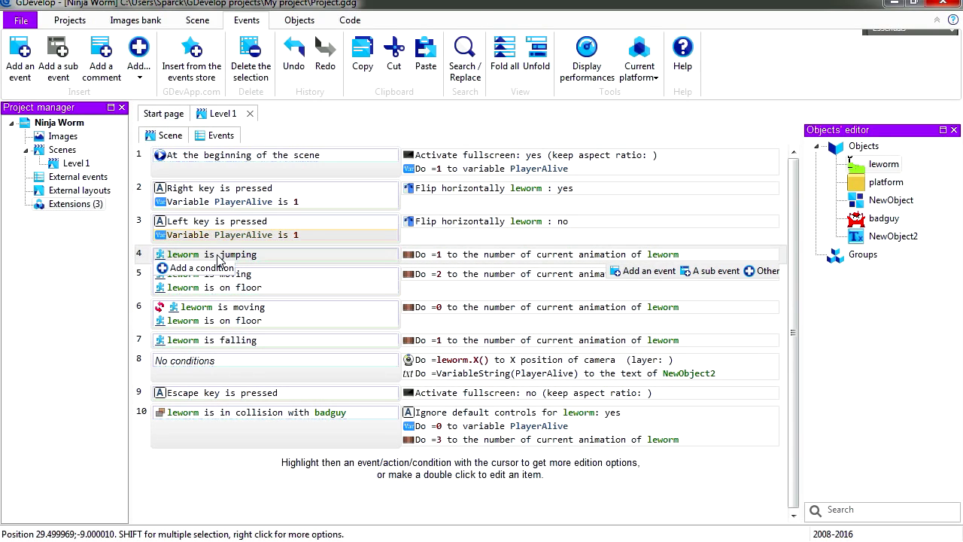
Step: Paste the 'PlayerAlive is 1' condition into the jumping and moving events (4 and 5)
{"action": "key", "text": "ctrl+v"}
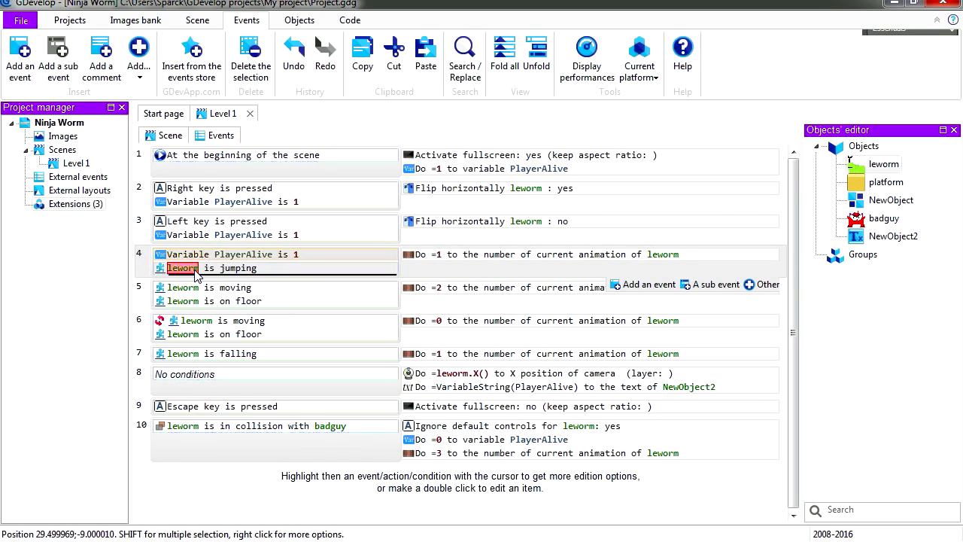
{"action": "left_click_drag", "start_coordinate": [198, 257], "coordinate": [203, 272]}
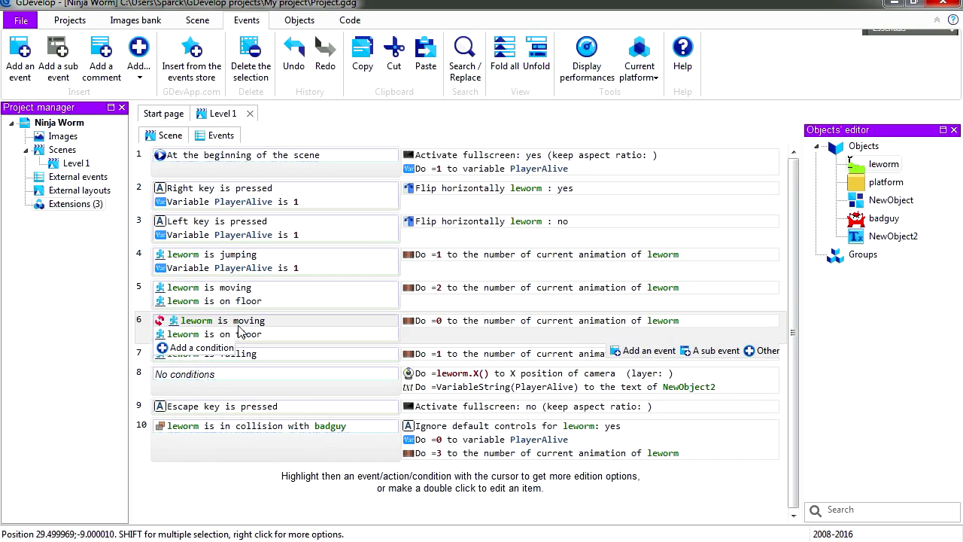
{"action": "left_click", "coordinate": [185, 304]}
{"action": "key", "text": "ctrl+v"}
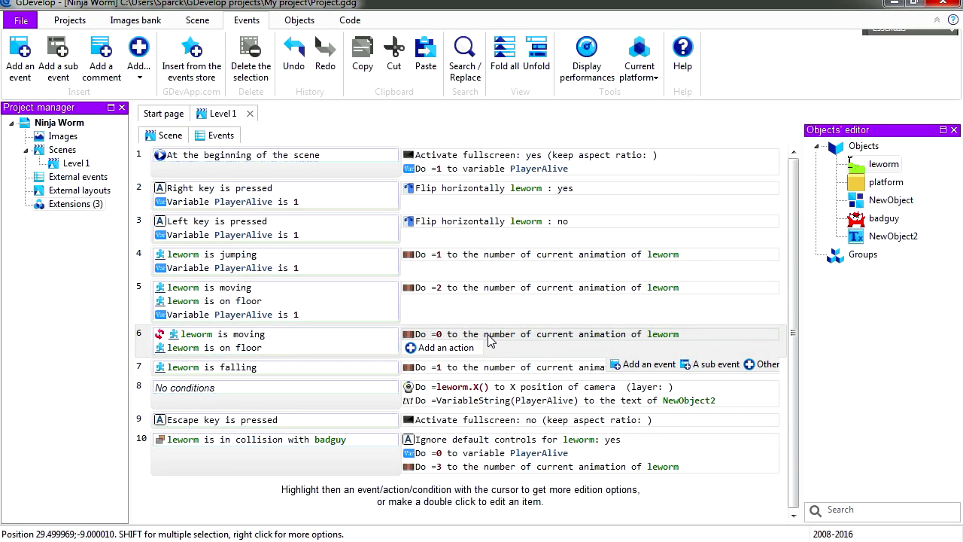
Step: Paste the 'PlayerAlive is 1' condition into the idle and falling events (6 and 7)
{"action": "left_click", "coordinate": [181, 350]}
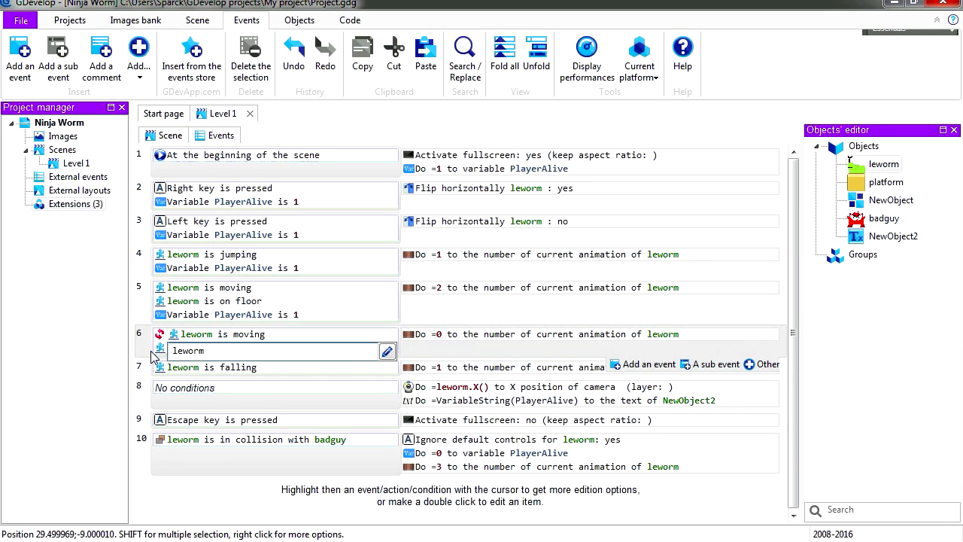
{"action": "key", "text": "Escape"}
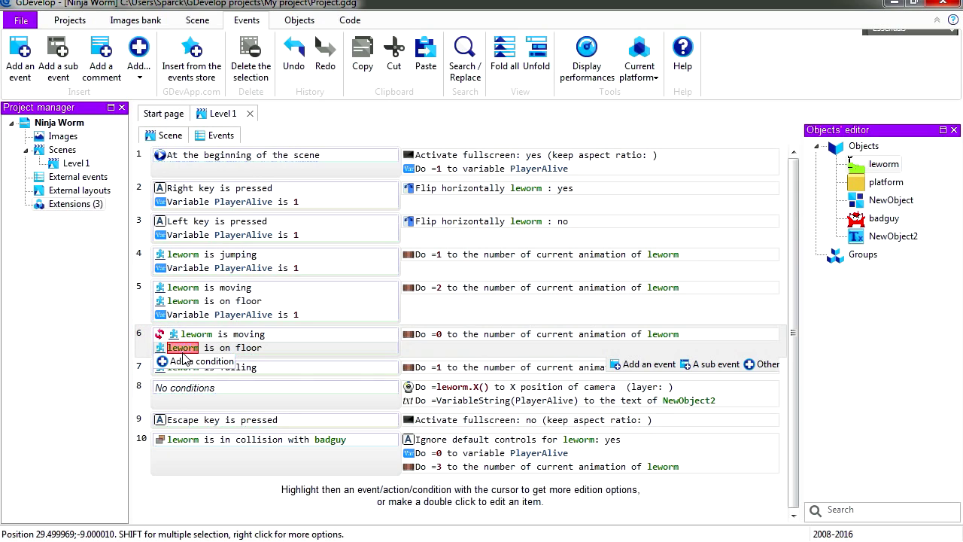
{"action": "key", "text": "ctrl+v"}
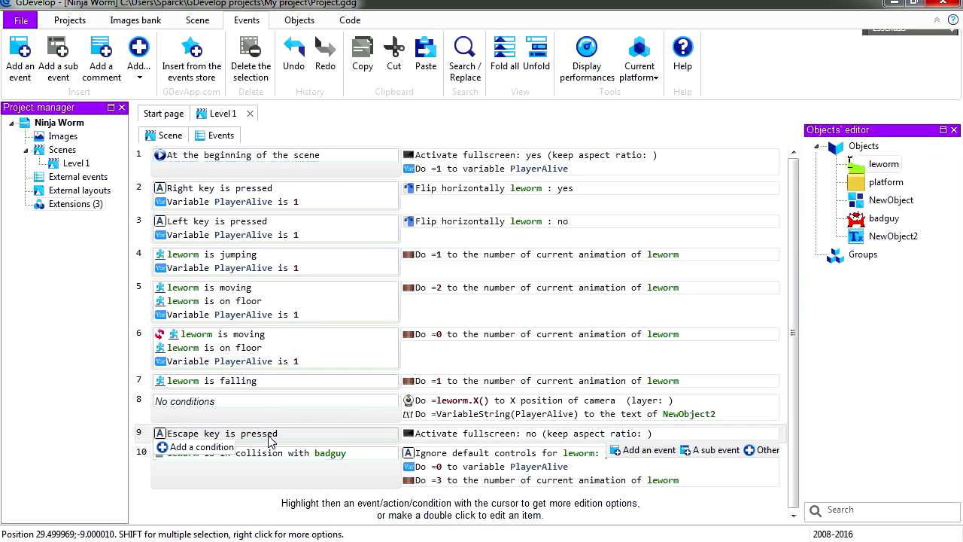
{"action": "left_click", "coordinate": [174, 384]}
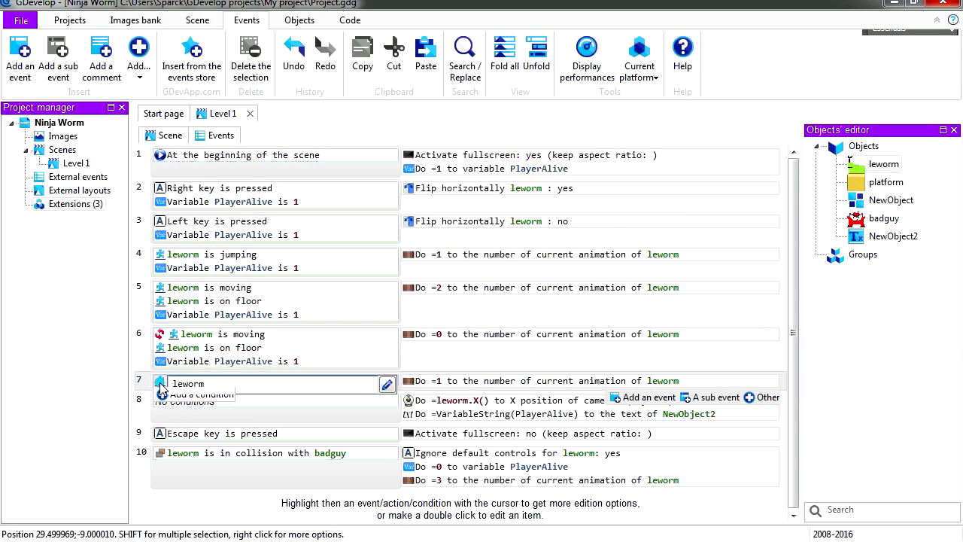
{"action": "key", "text": "Escape"}
{"action": "key", "text": "ctrl+v"}
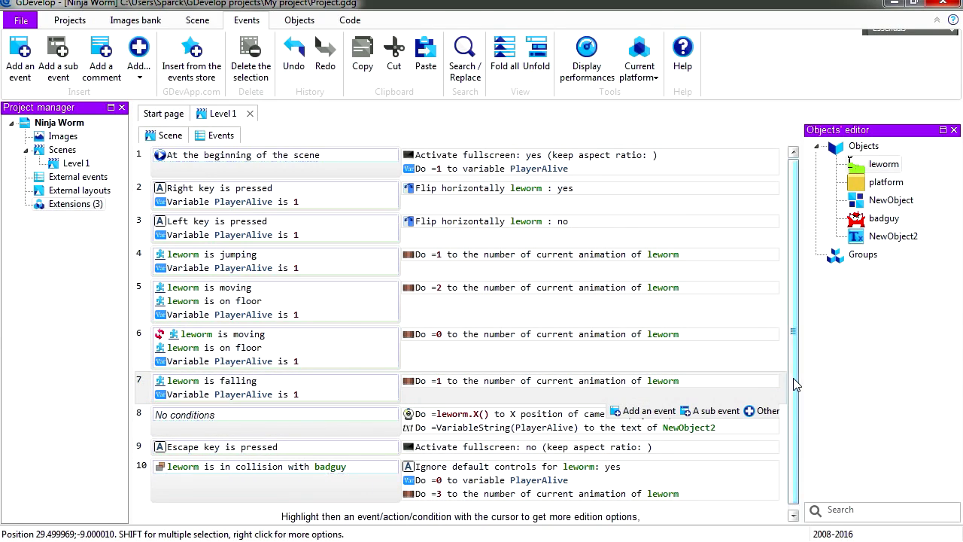
Step: Preview the level and walk the worm into the badguy to test its death
{"action": "left_click", "coordinate": [161, 137]}
{"action": "left_click", "coordinate": [58, 49]}
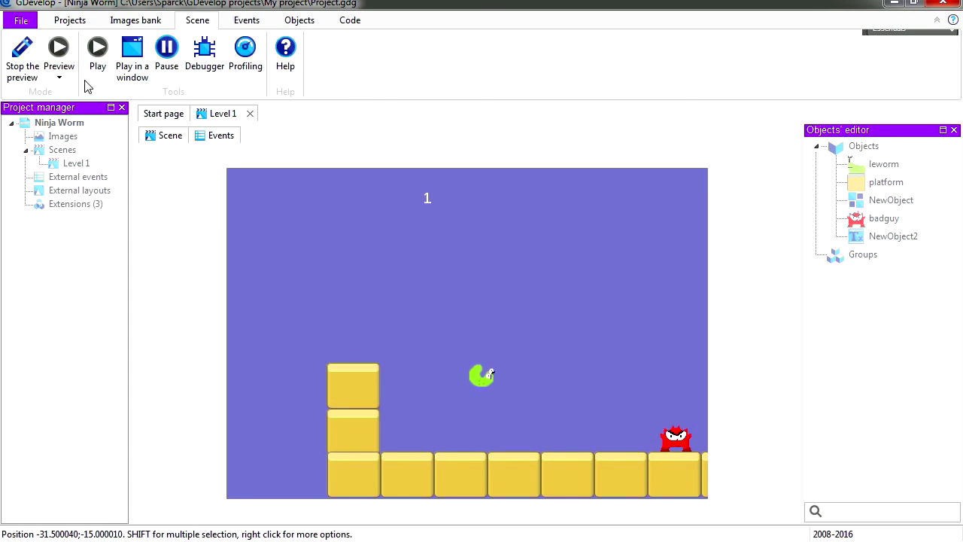
{"action": "key", "text": "Right"}
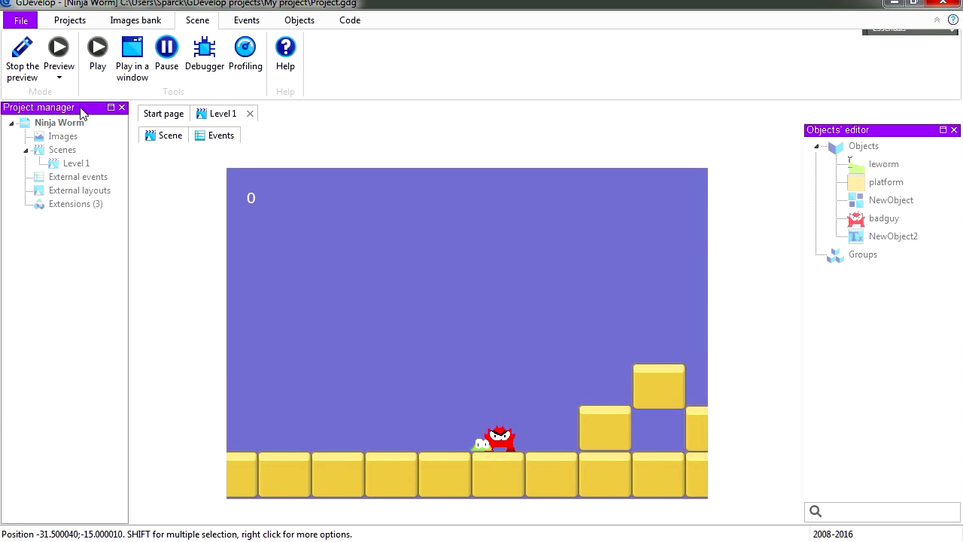
{"action": "left_click", "coordinate": [22, 60]}
Step: Repeat the badguy collision test, then launch a fresh preview in its own window
{"action": "left_click", "coordinate": [60, 53]}
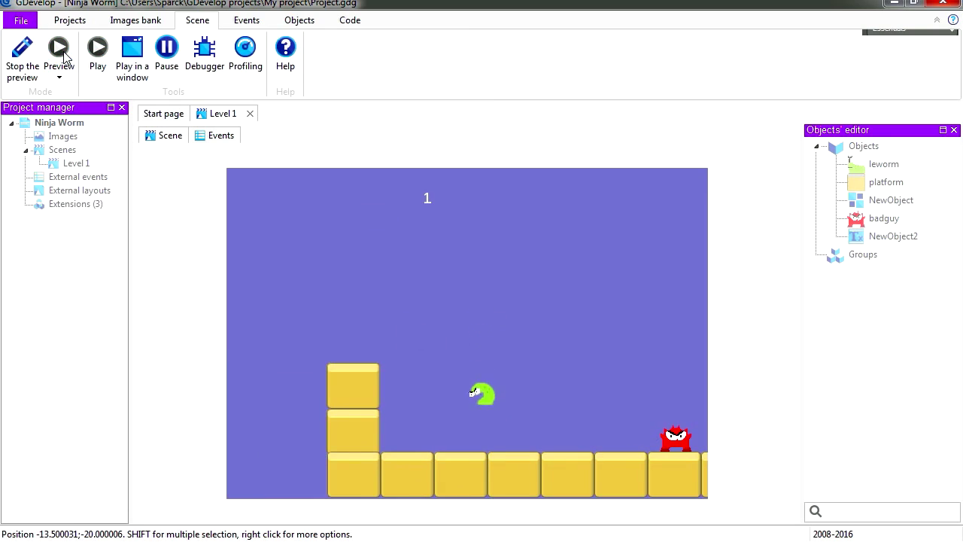
{"action": "key", "text": "Right"}
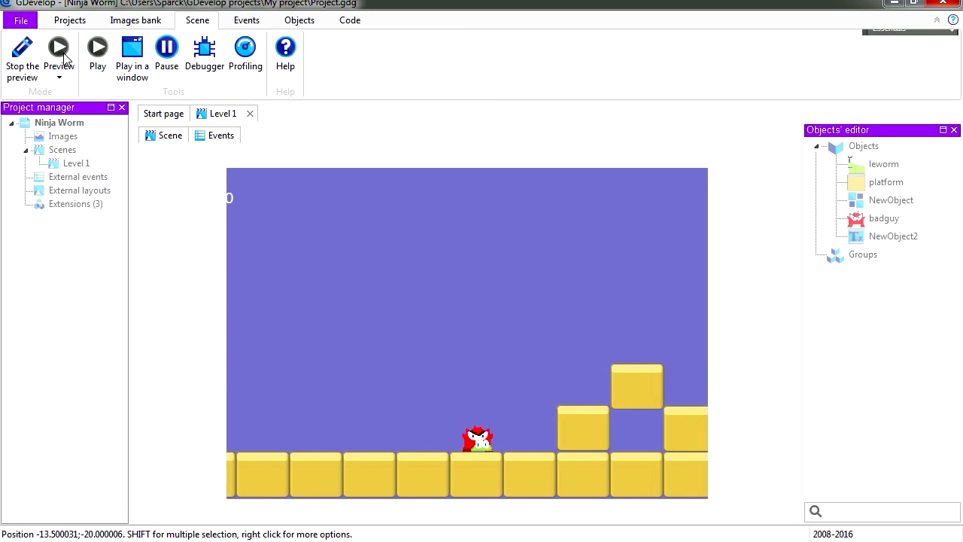
{"action": "left_click", "coordinate": [22, 57]}
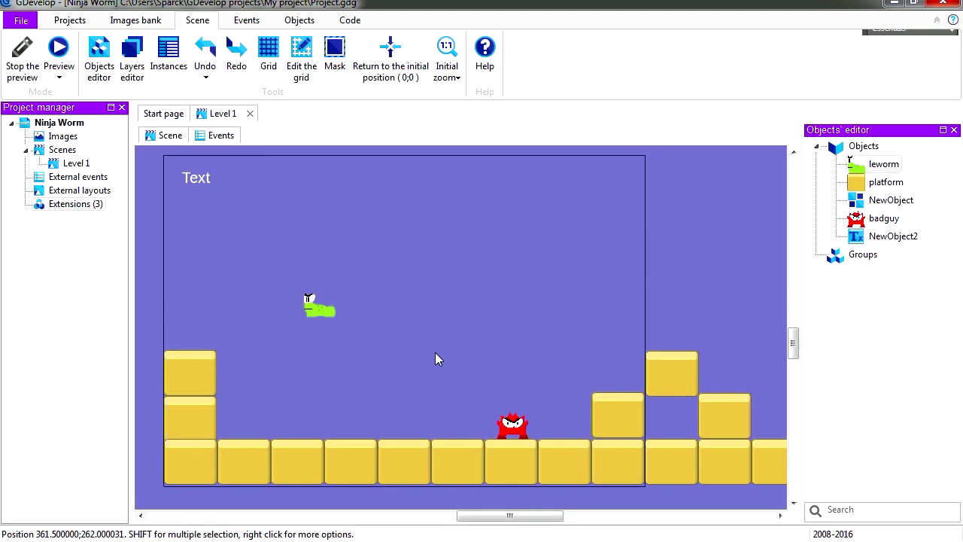
{"action": "left_click", "coordinate": [59, 52]}
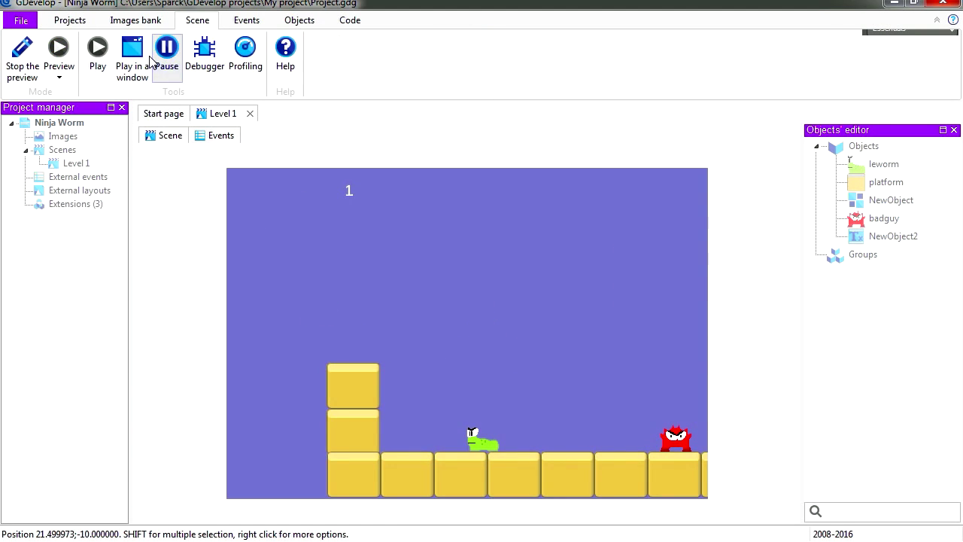
{"action": "left_click", "coordinate": [149, 62]}
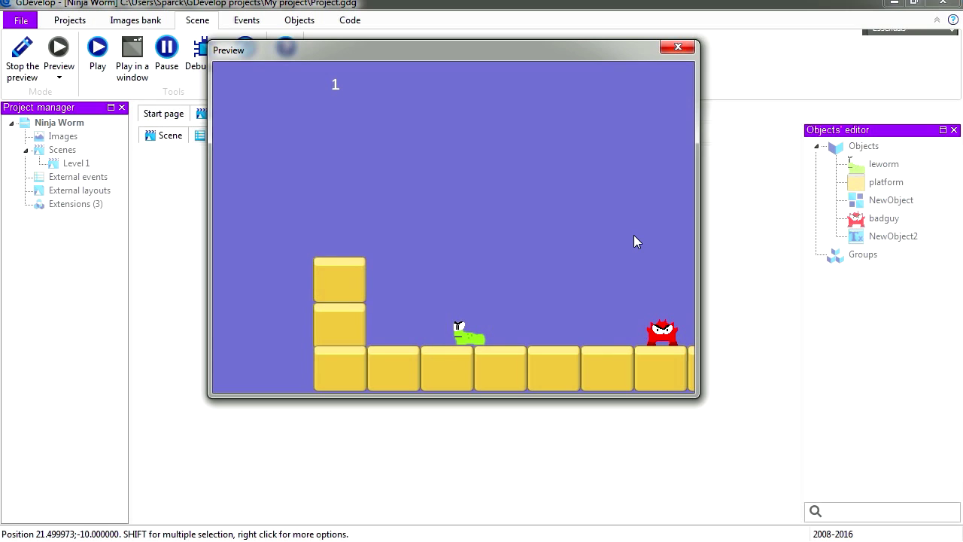
Step: Run the worm left and right and jump repeatedly around the badguy in the preview window
{"action": "key", "text": "Right"}
{"action": "key", "text": "space"}
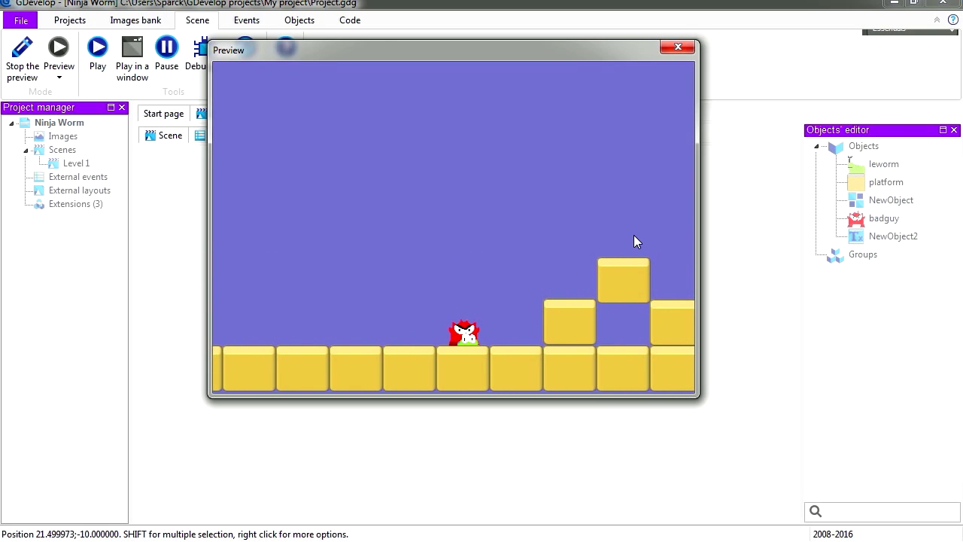
{"action": "key", "text": "Left"}
{"action": "key", "text": "space"}
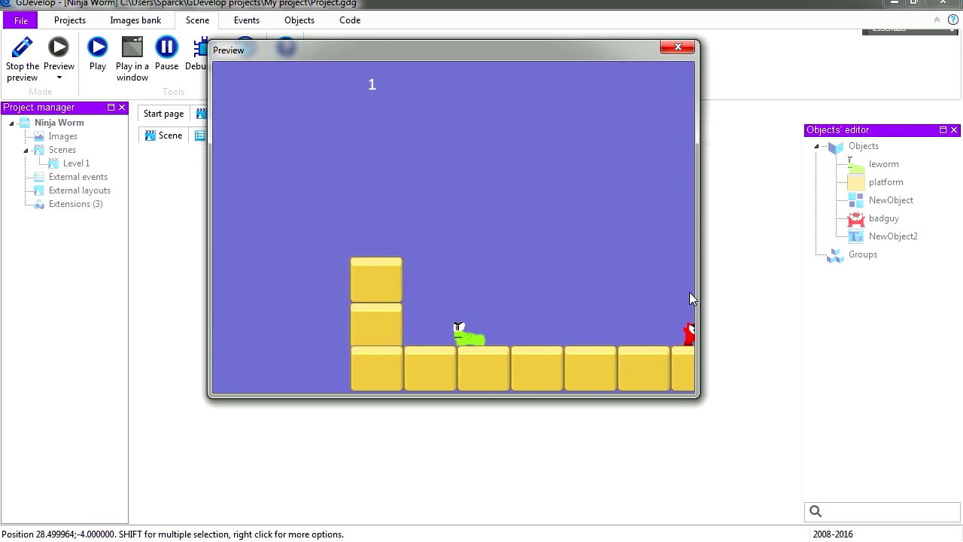
{"action": "key", "text": "Right"}
{"action": "key", "text": "space"}
{"action": "key", "text": "Left"}
{"action": "key", "text": "space"}
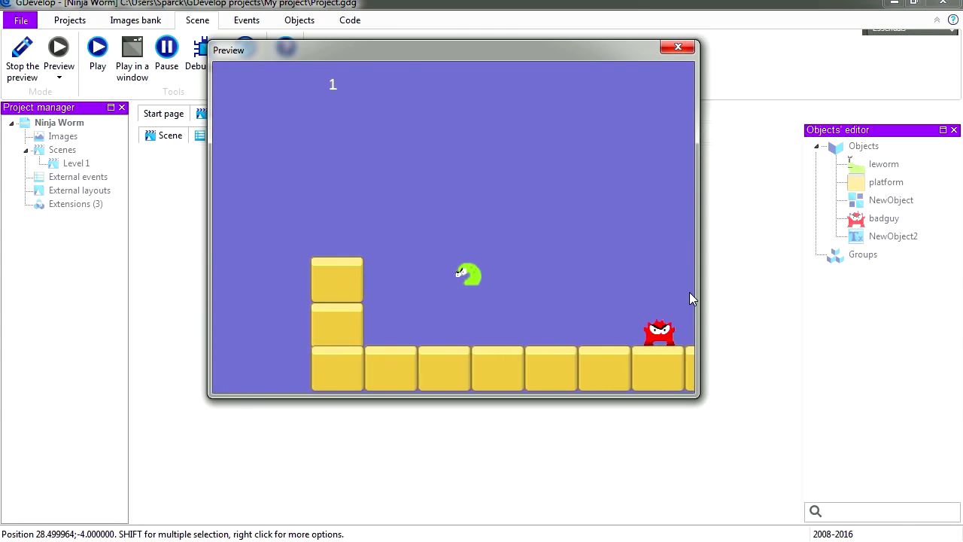
{"action": "key", "text": "Right"}
{"action": "key", "text": "space"}
{"action": "key", "text": "Left"}
{"action": "key", "text": "space"}
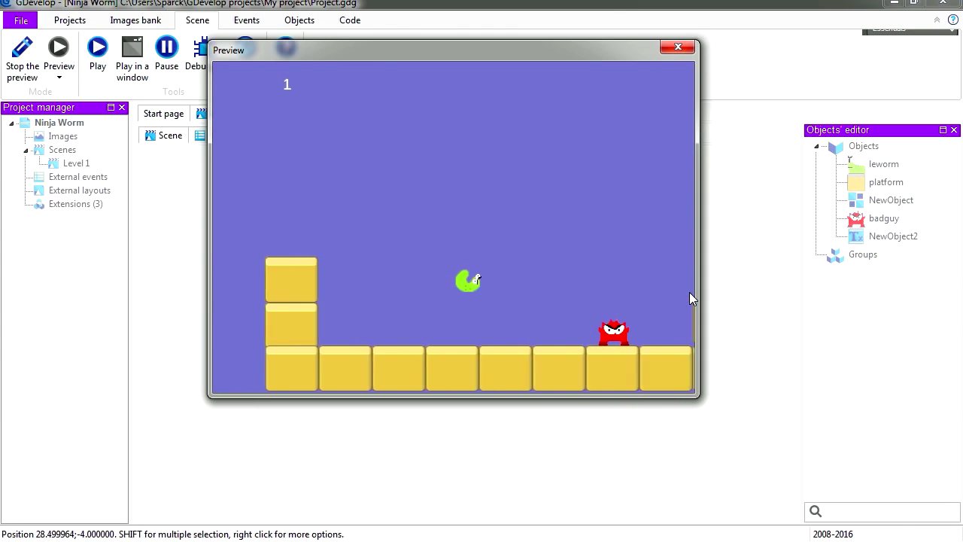
{"action": "key", "text": "Right"}
{"action": "key", "text": "space"}
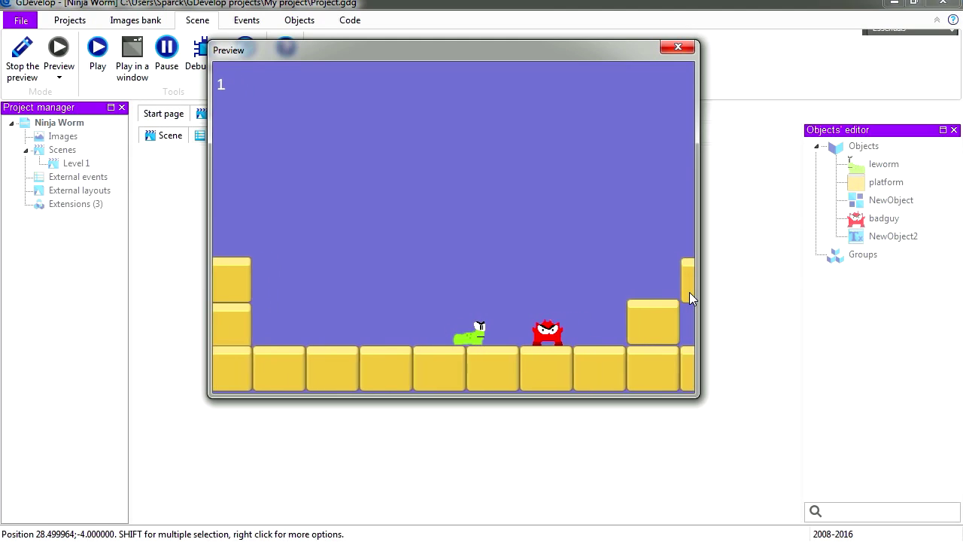
{"action": "key", "text": "Right"}
{"action": "key", "text": "Left"}
{"action": "key", "text": "space"}
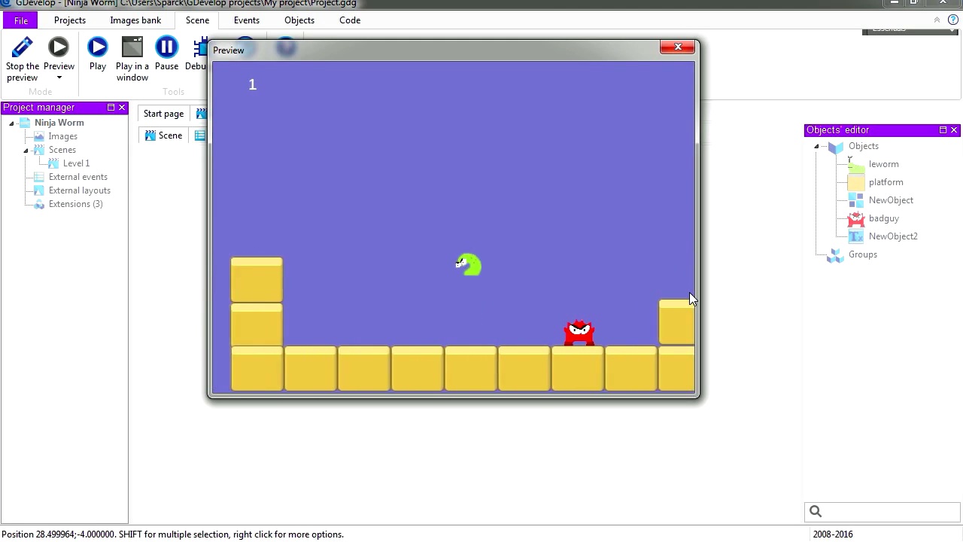